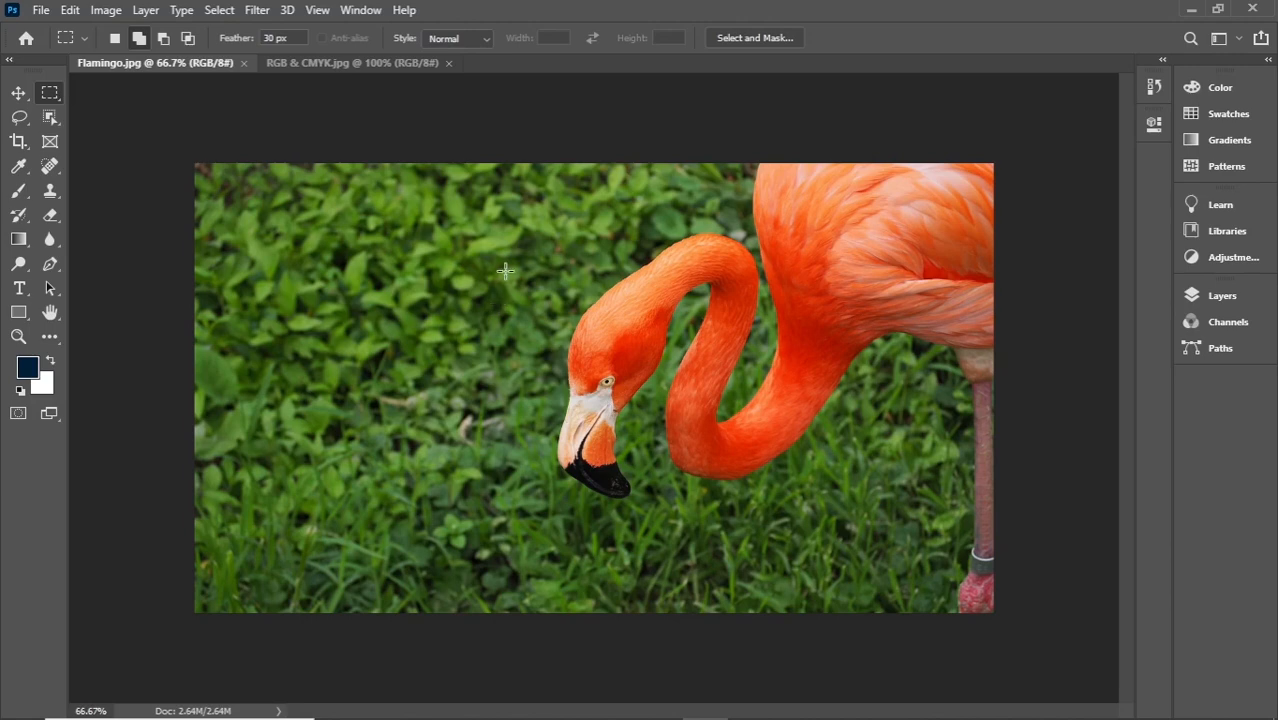
Step: Start a new document from the A4 print preset and set its units to inches
left_click(41, 12)
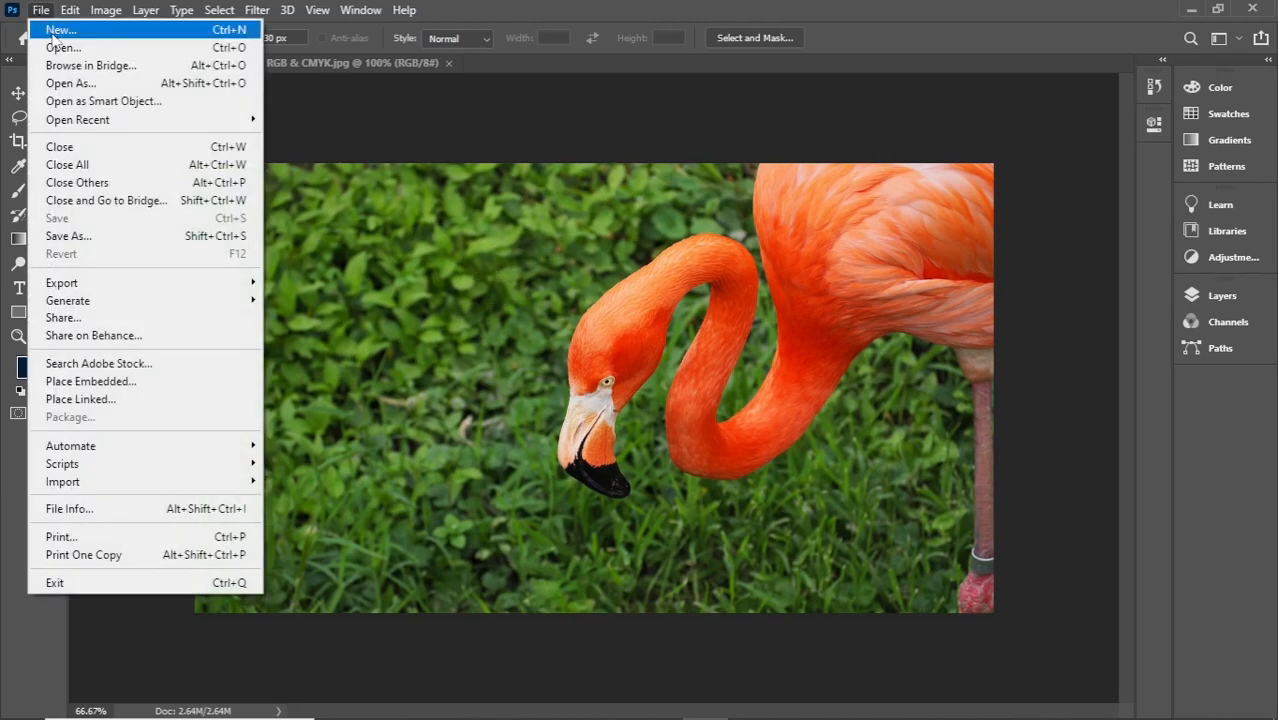
left_click(53, 36)
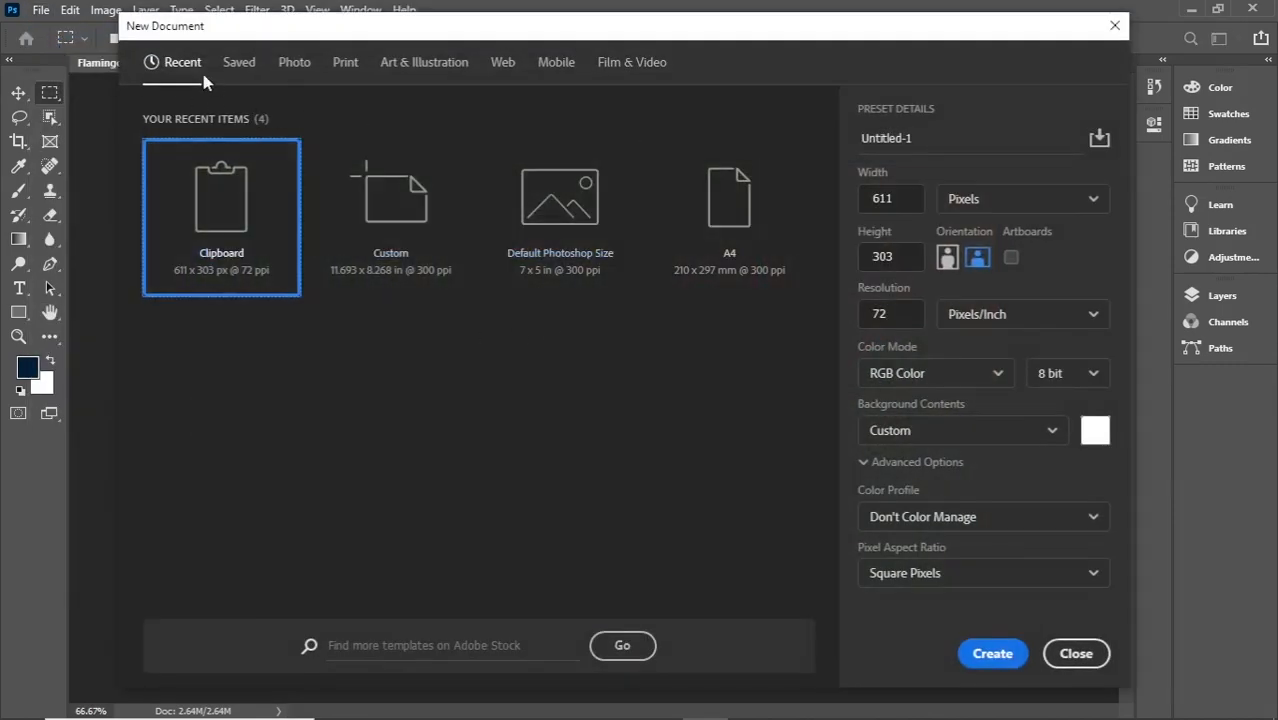
left_click(357, 272)
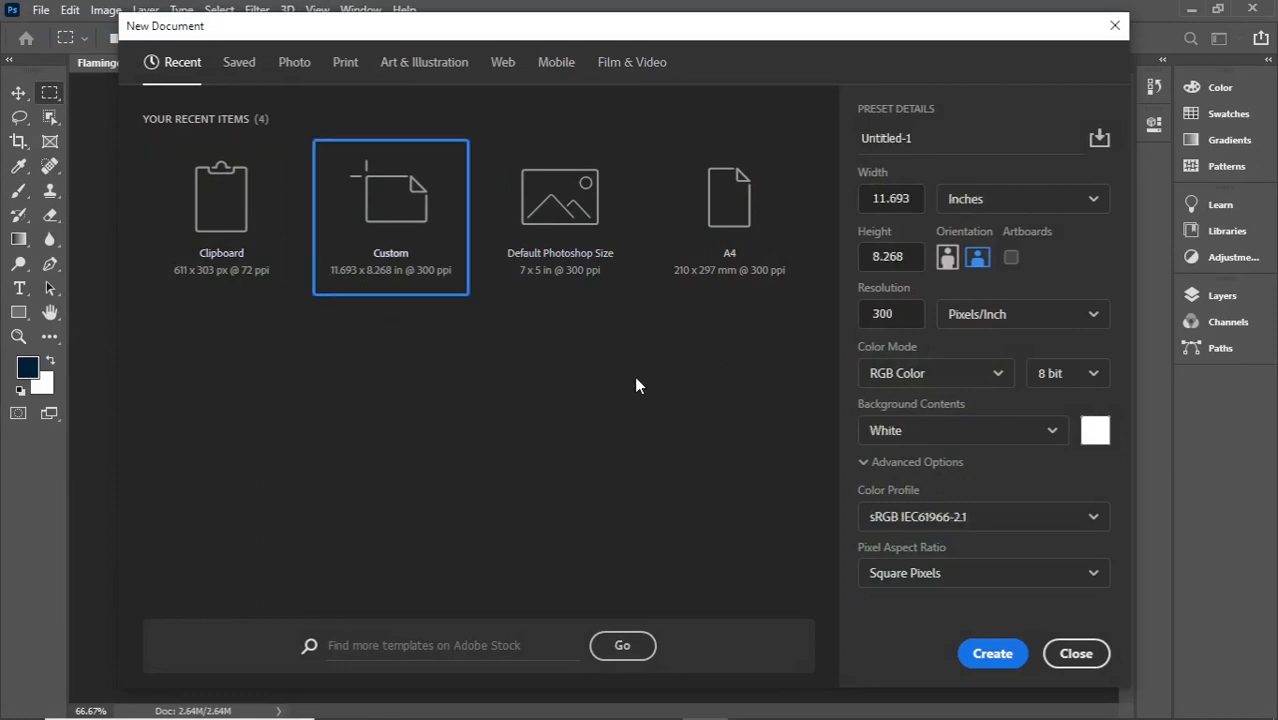
left_click(345, 64)
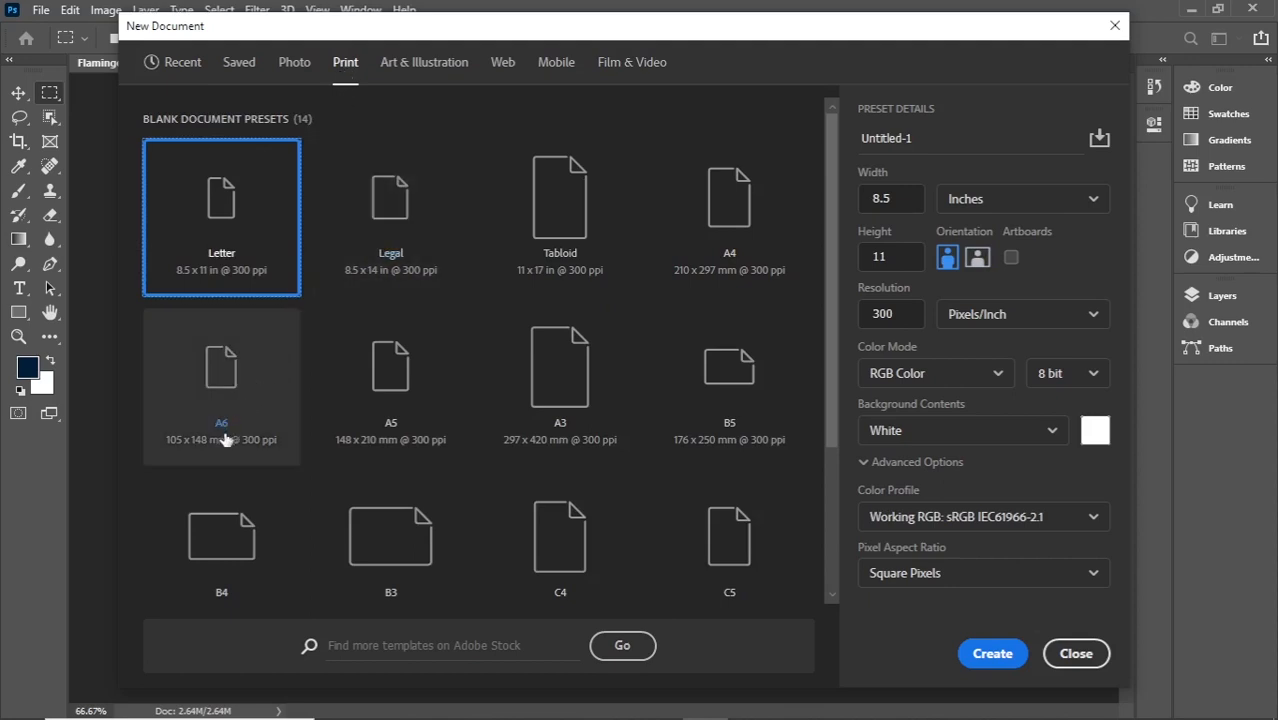
left_click(728, 258)
left_click(958, 201)
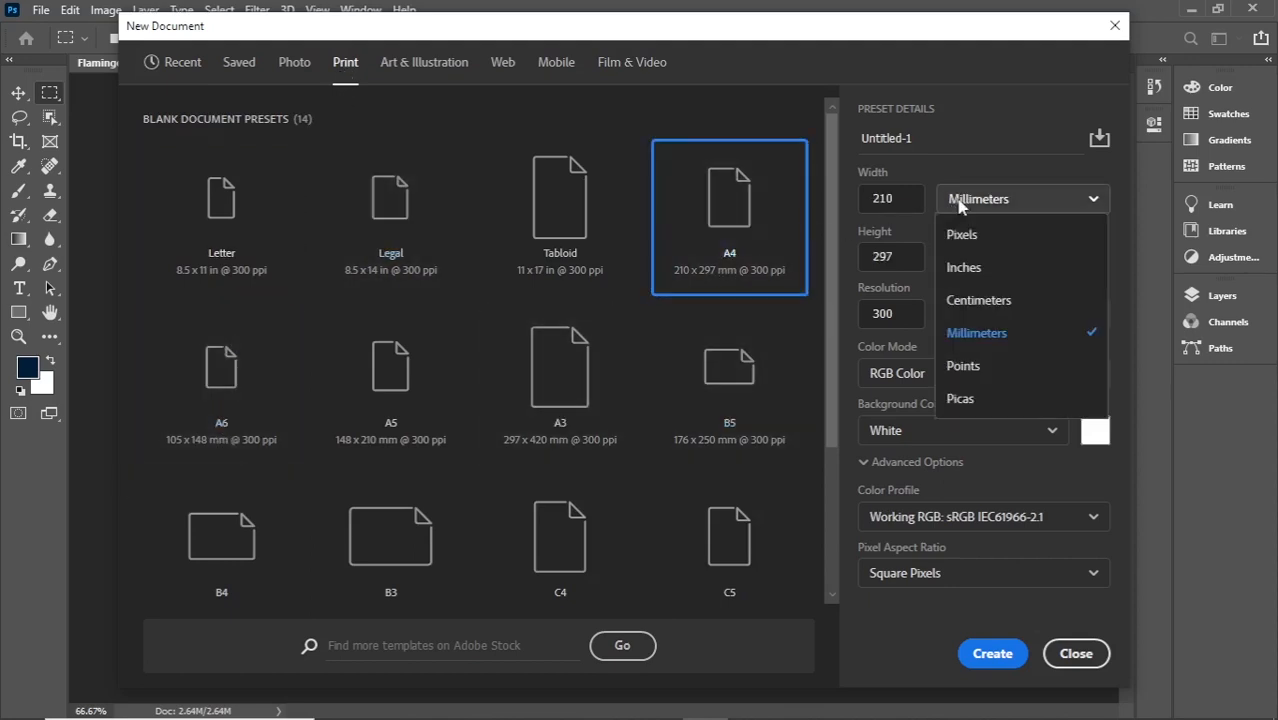
left_click(975, 268)
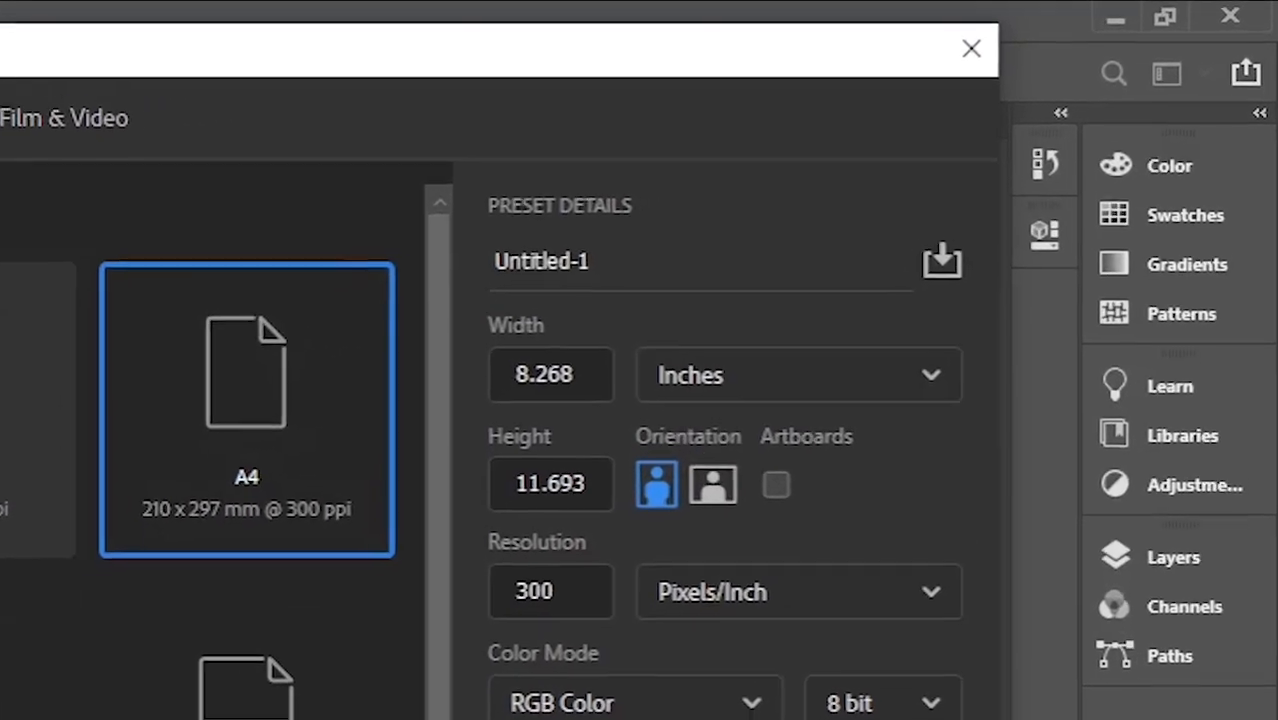
Step: Set the new document's size to 7 inches wide by 9 inches high at a resolution of 72 pixels/inch
left_click_drag(553, 393, 438, 398)
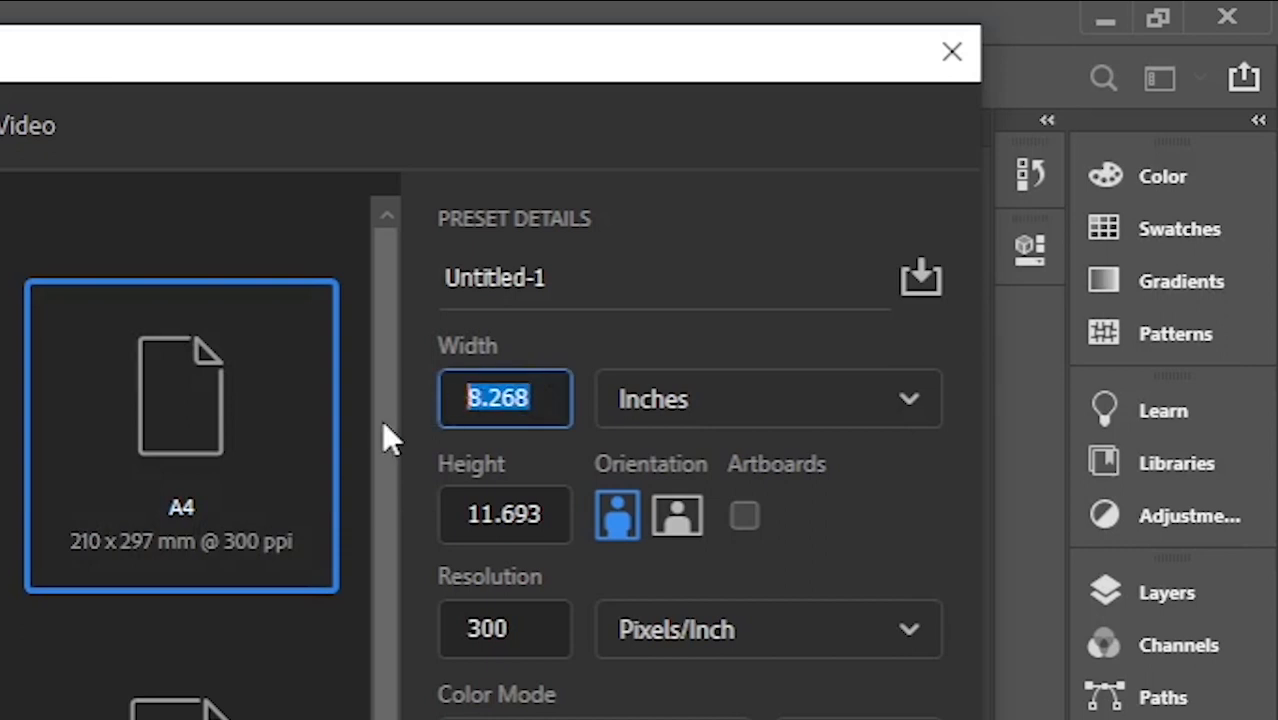
type("7")
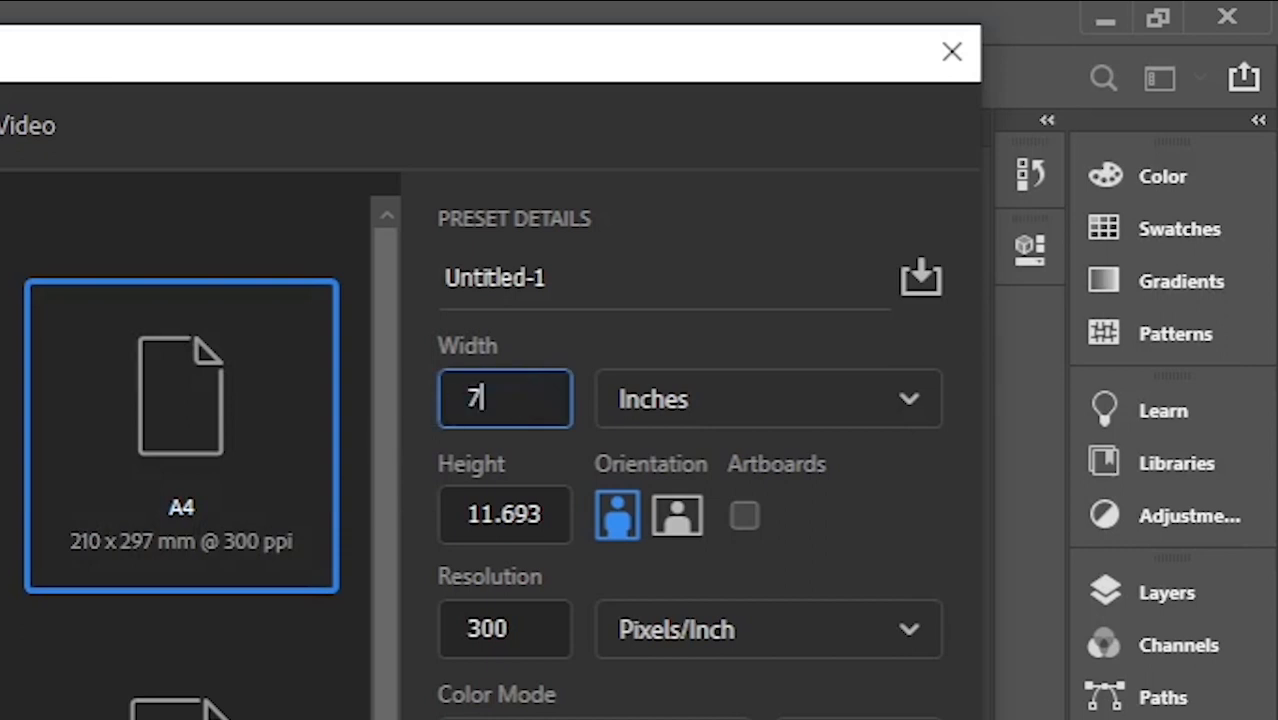
left_click_drag(546, 514, 417, 510)
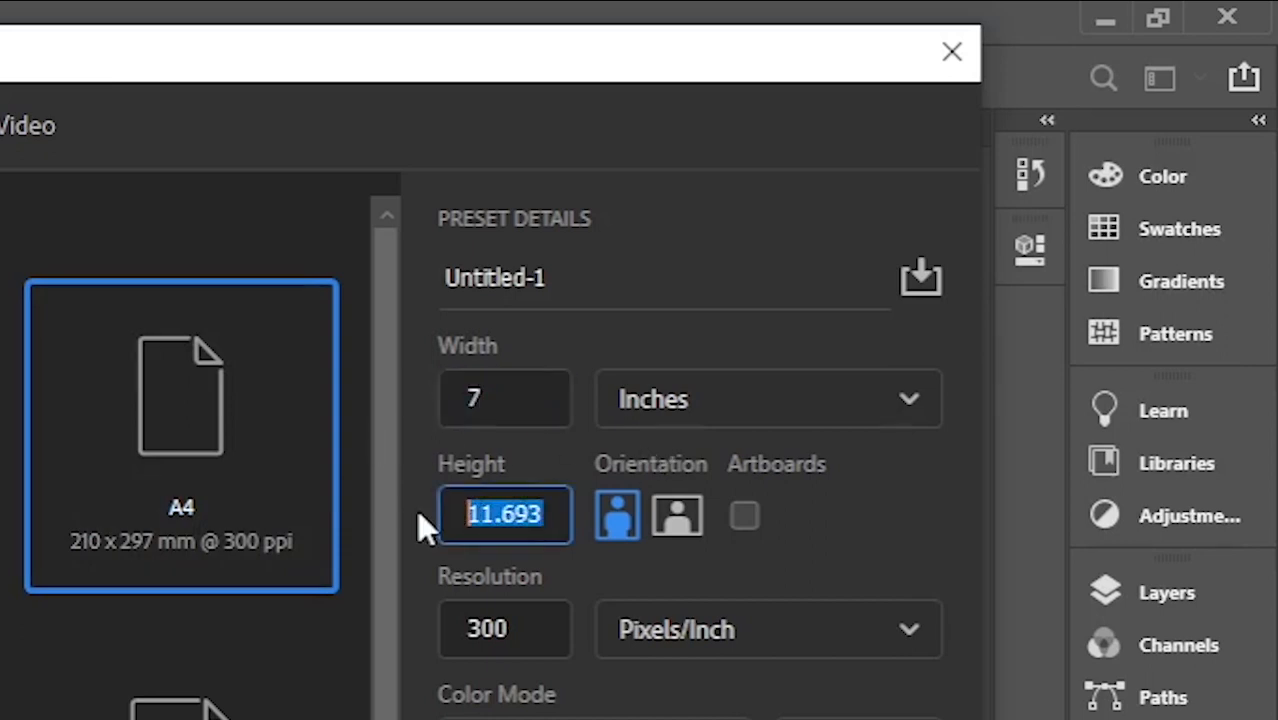
type("9")
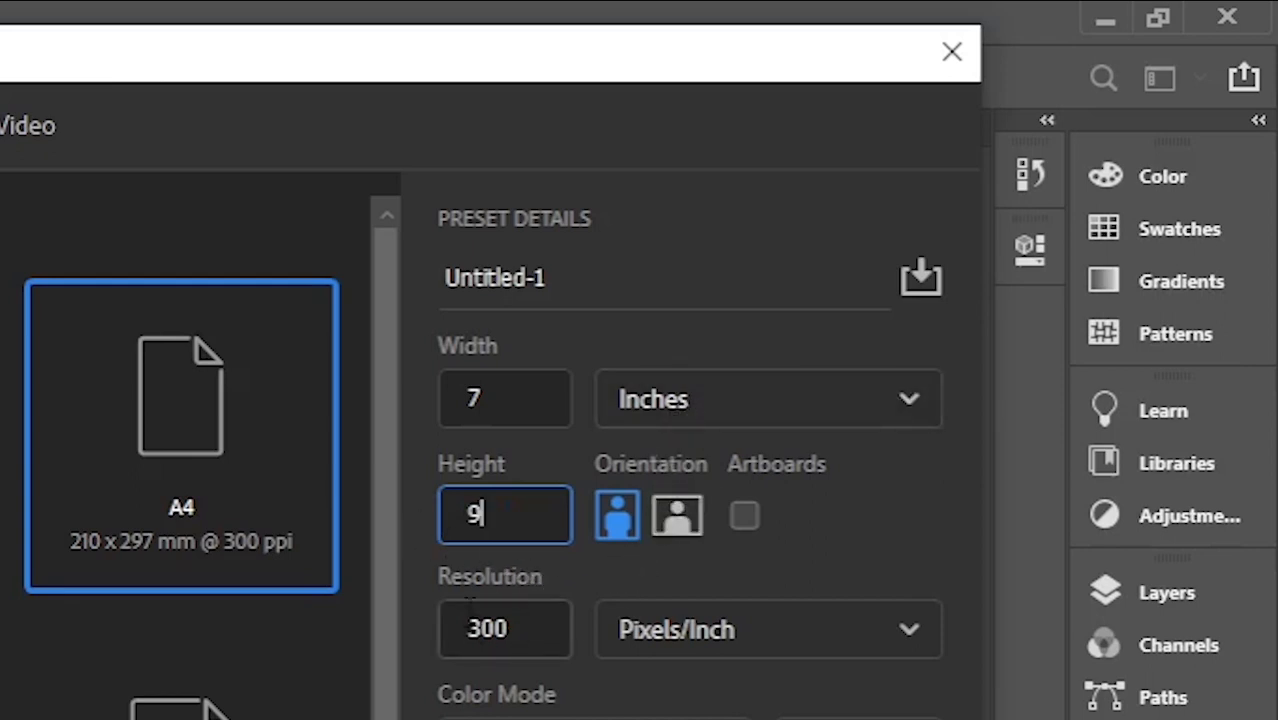
left_click(553, 666)
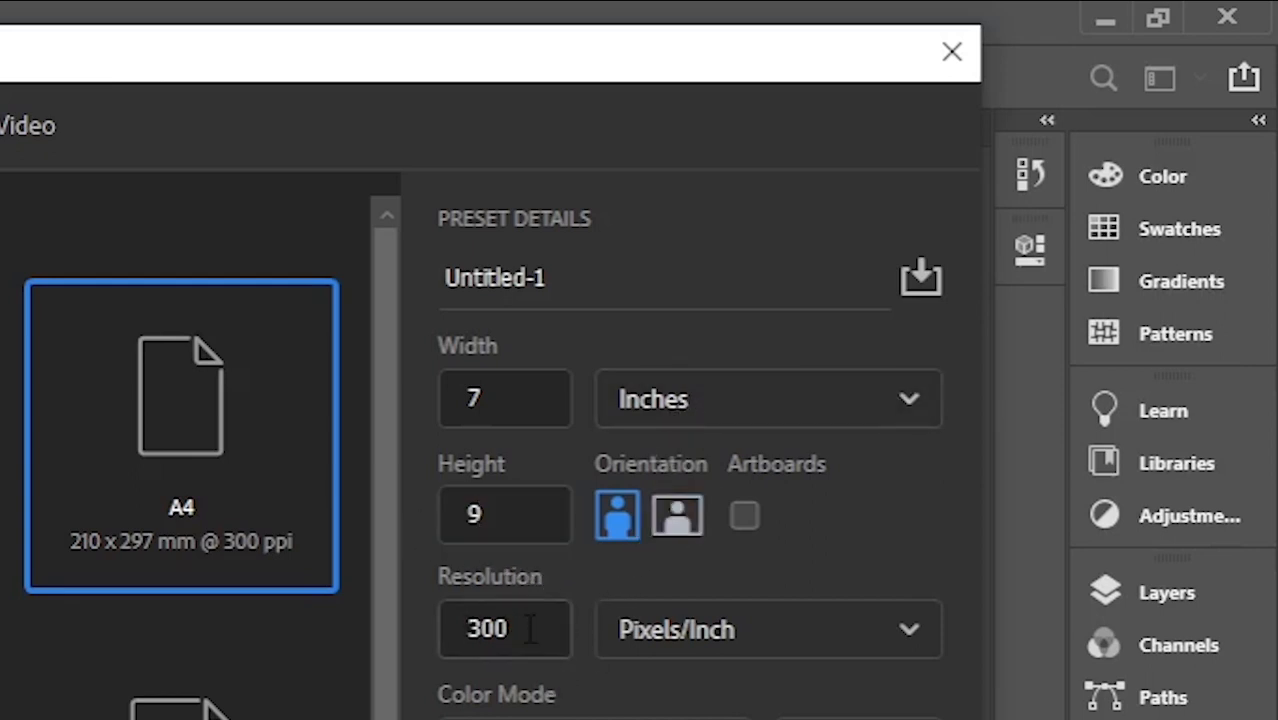
left_click(530, 629)
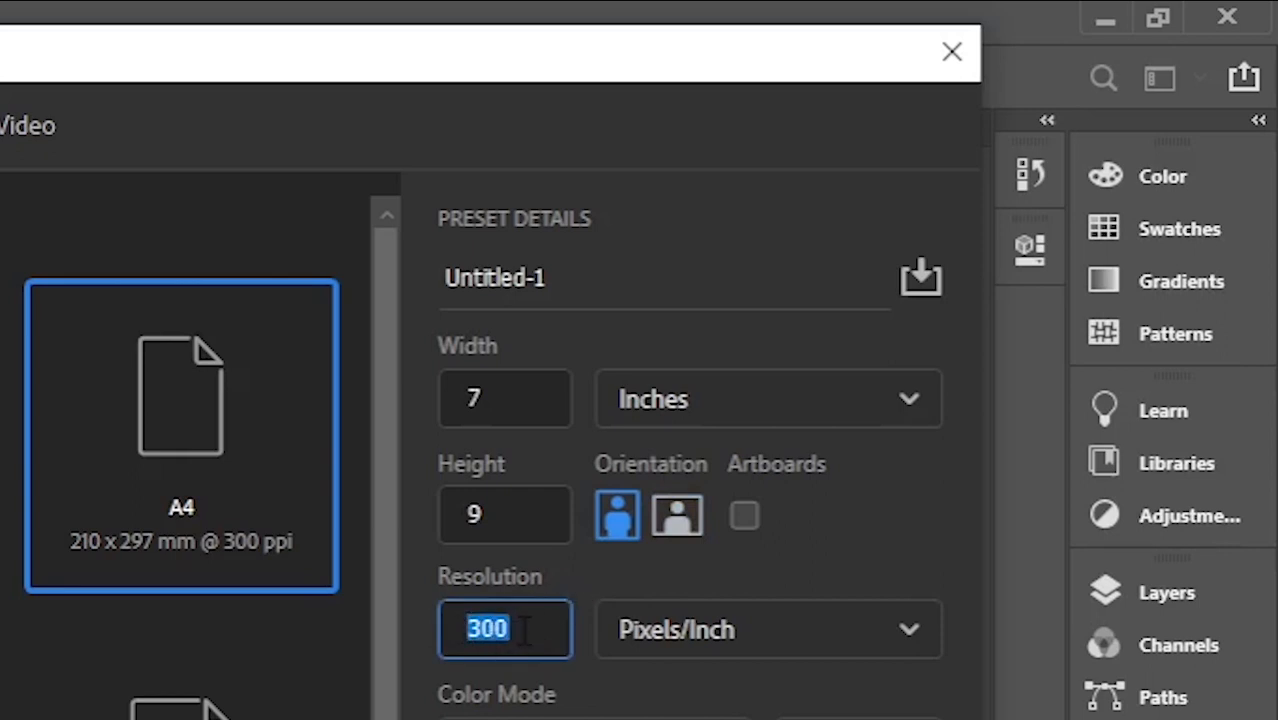
left_click_drag(513, 628, 466, 628)
type("72")
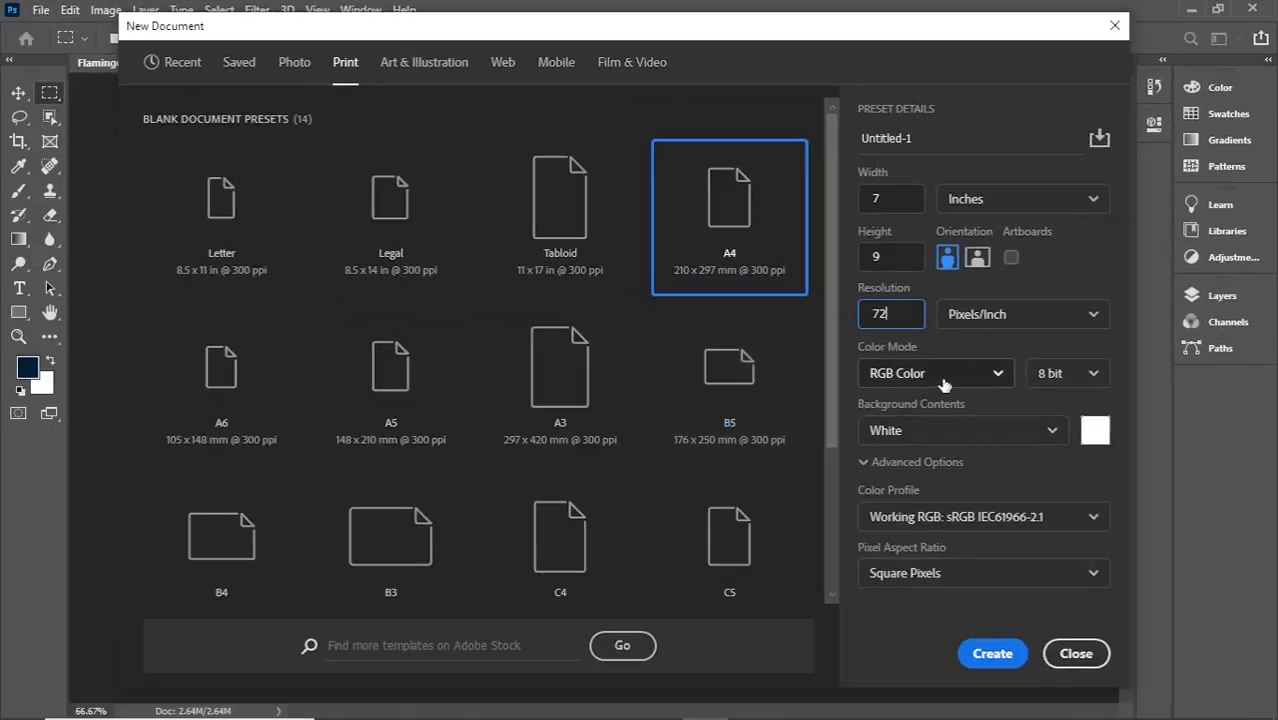
Step: Try CMYK Color as the new document's color mode and switch back to RGB Color
left_click(934, 380)
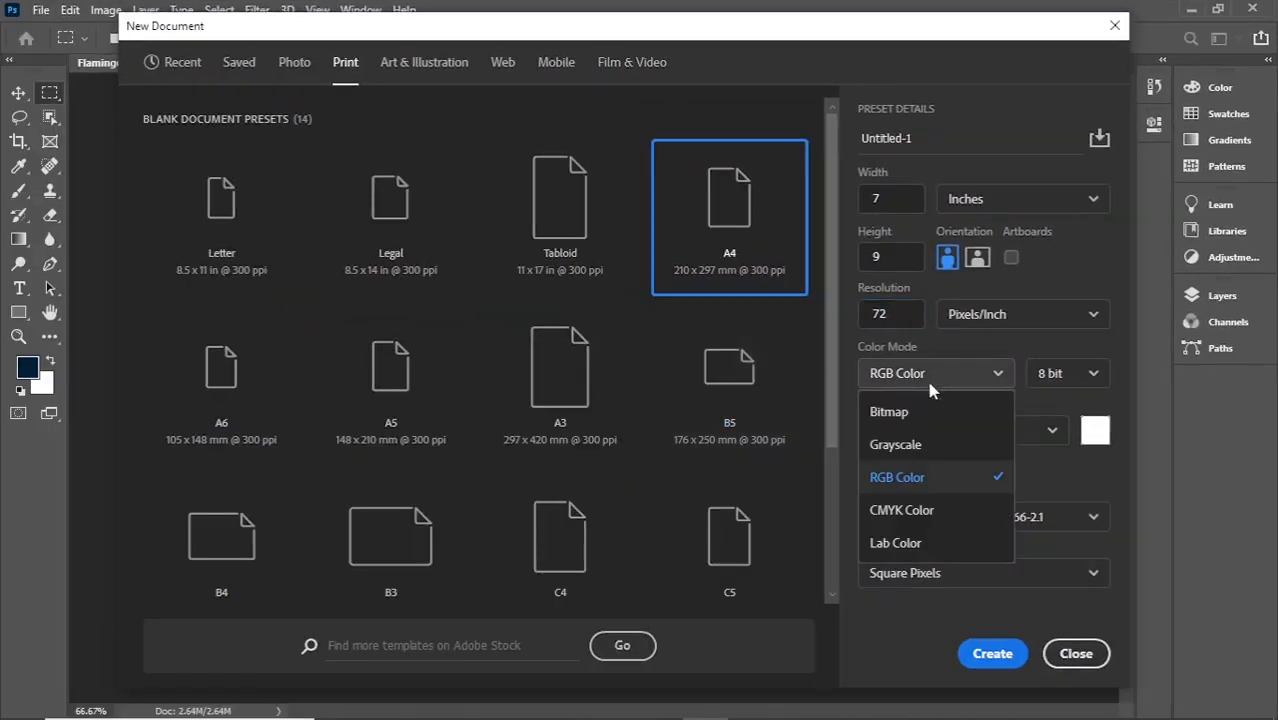
left_click(903, 512)
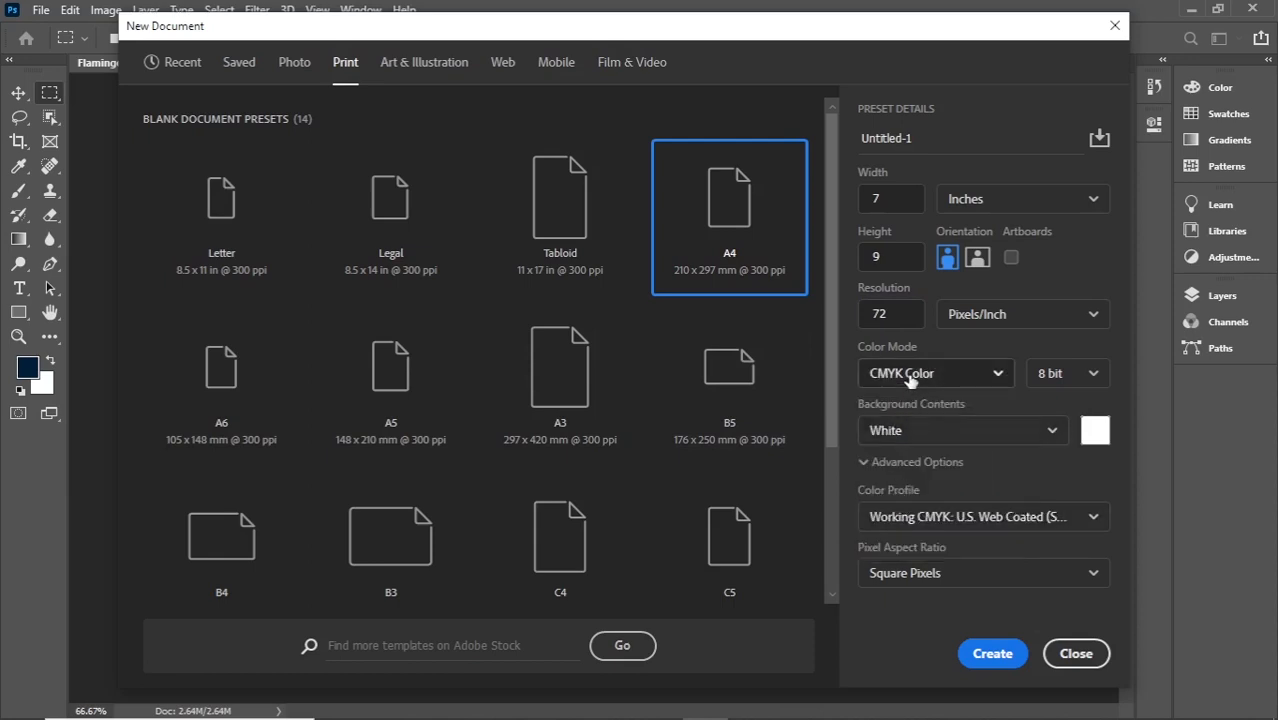
left_click(913, 378)
left_click(899, 478)
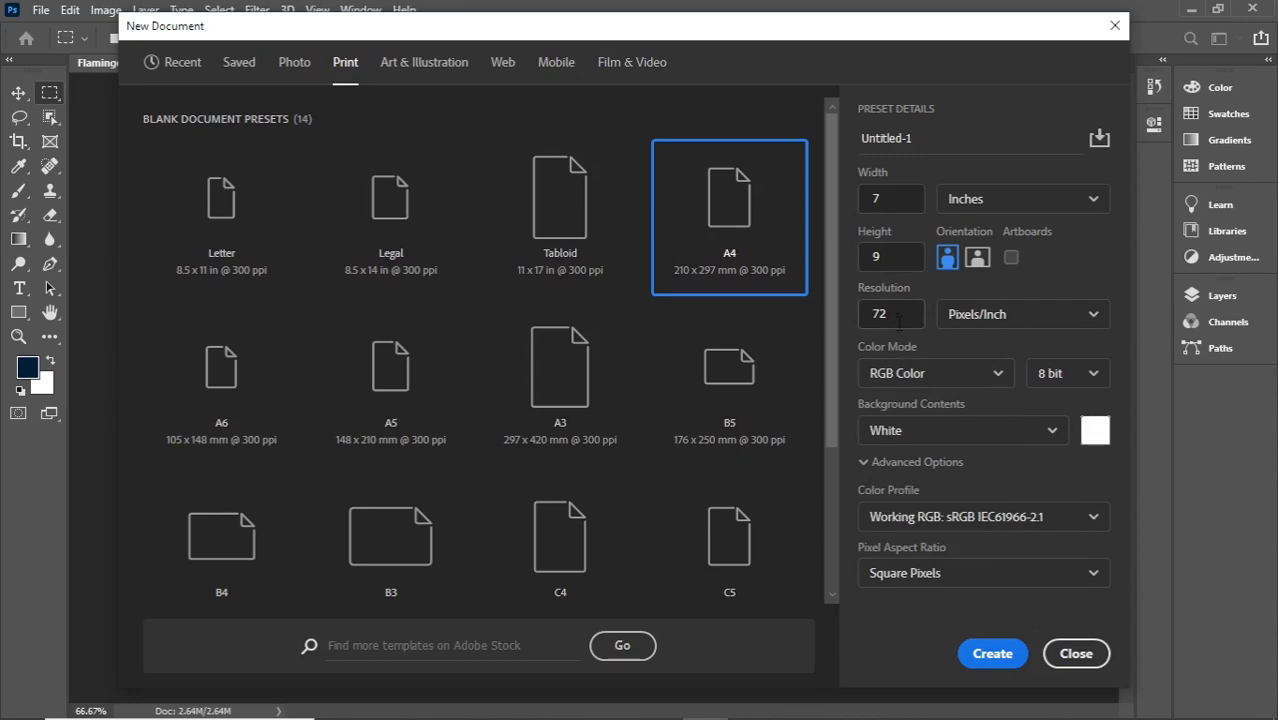
Step: Create the blank document from the chosen size, resolution and color settings
left_click(993, 655)
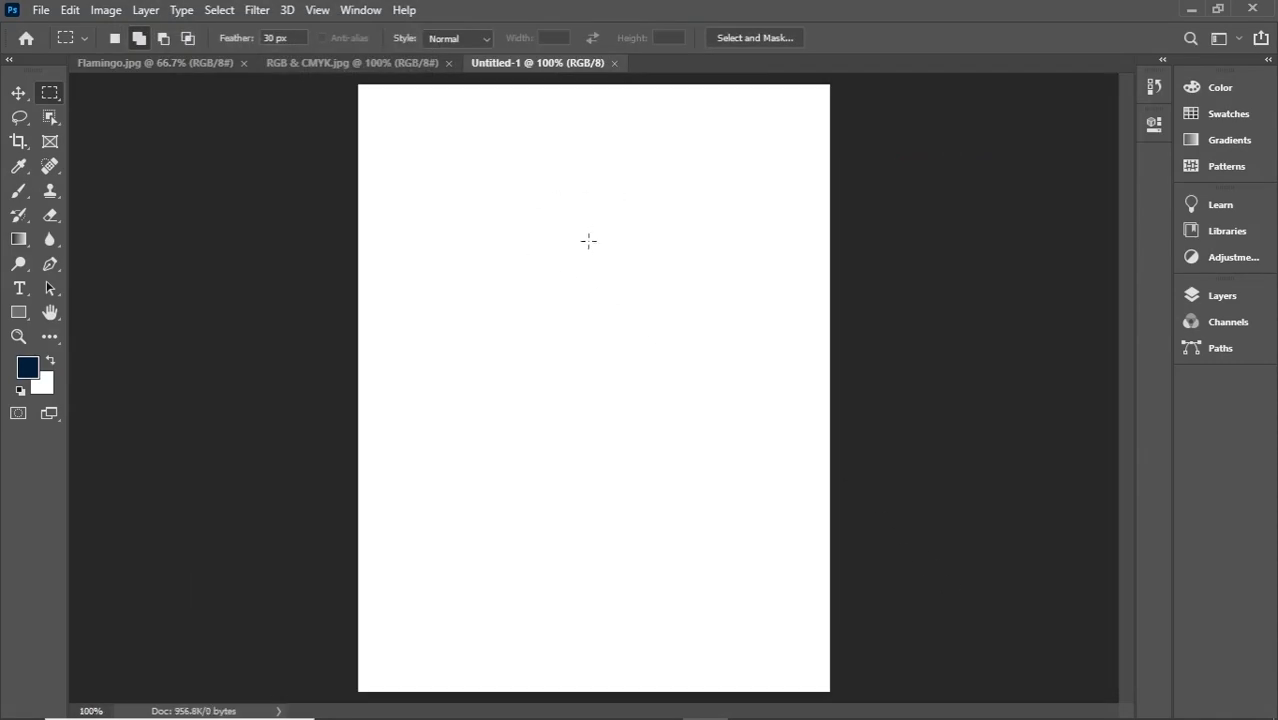
scroll(596, 281, "down", 2)
scroll(563, 303, "up", 1)
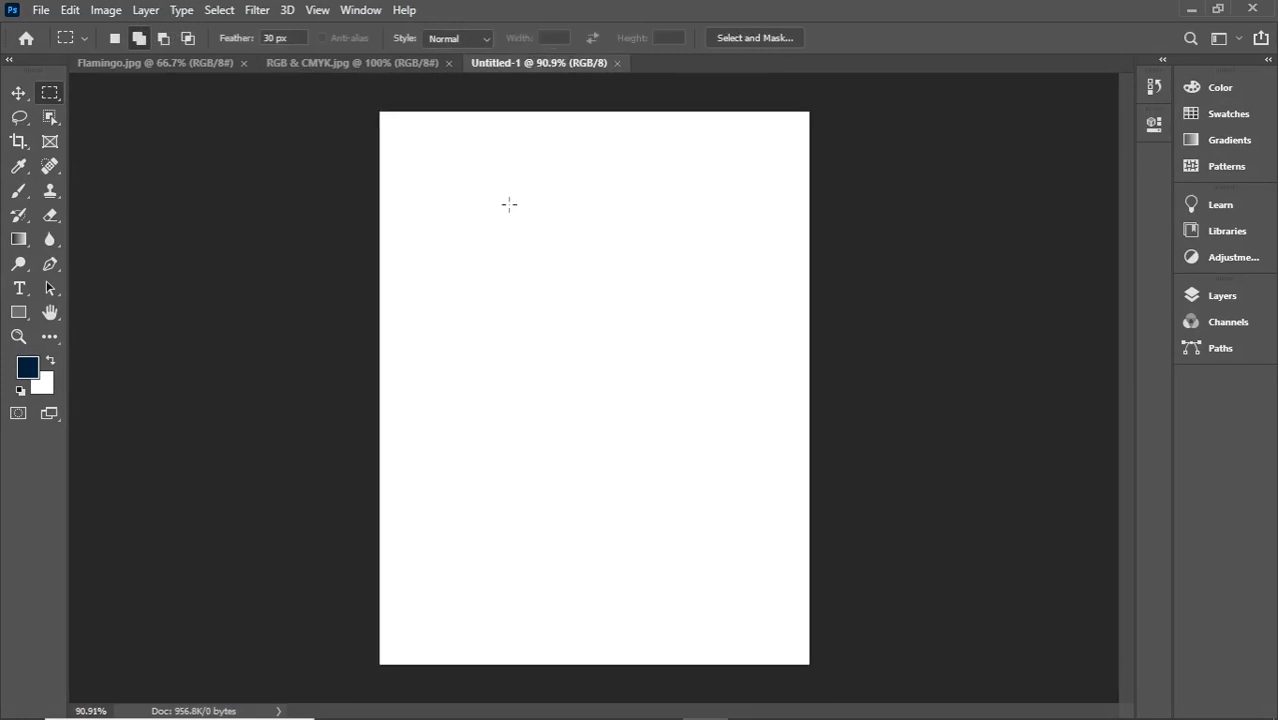
Step: Switch to RGB & CMYK.jpg and examine its comparison of screen and print colors
left_click(318, 66)
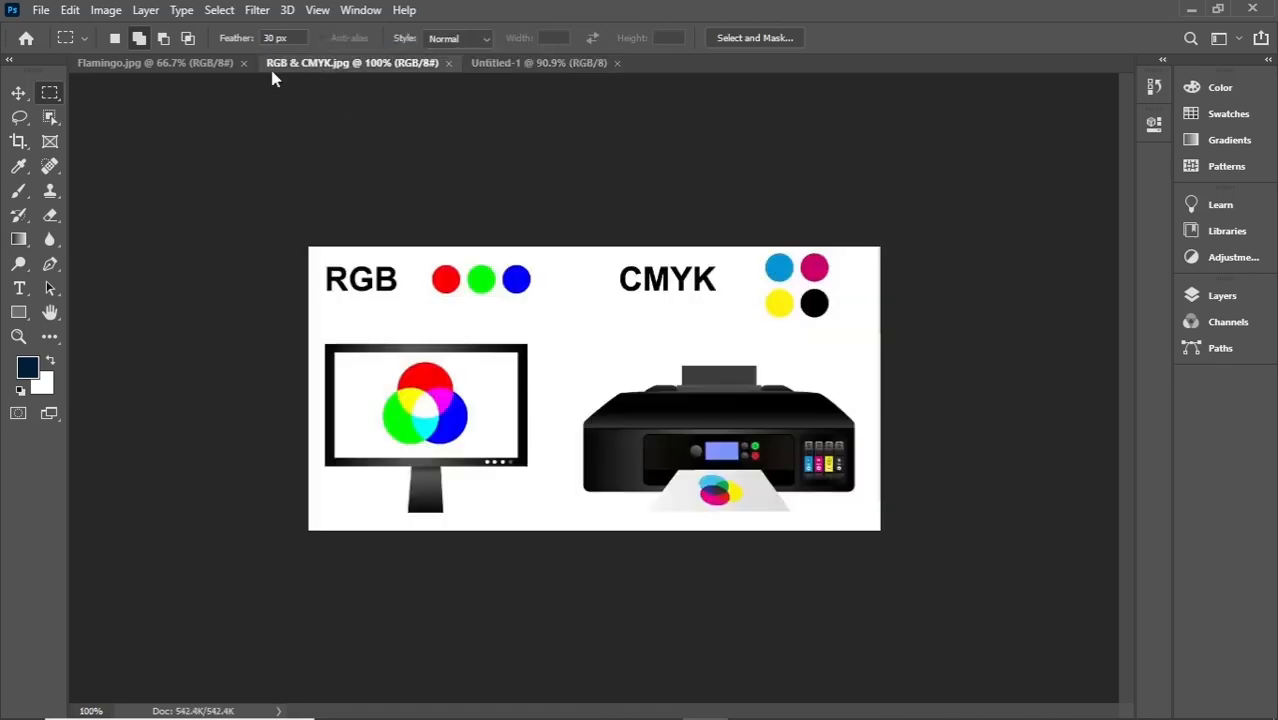
scroll(378, 386, "up", 1)
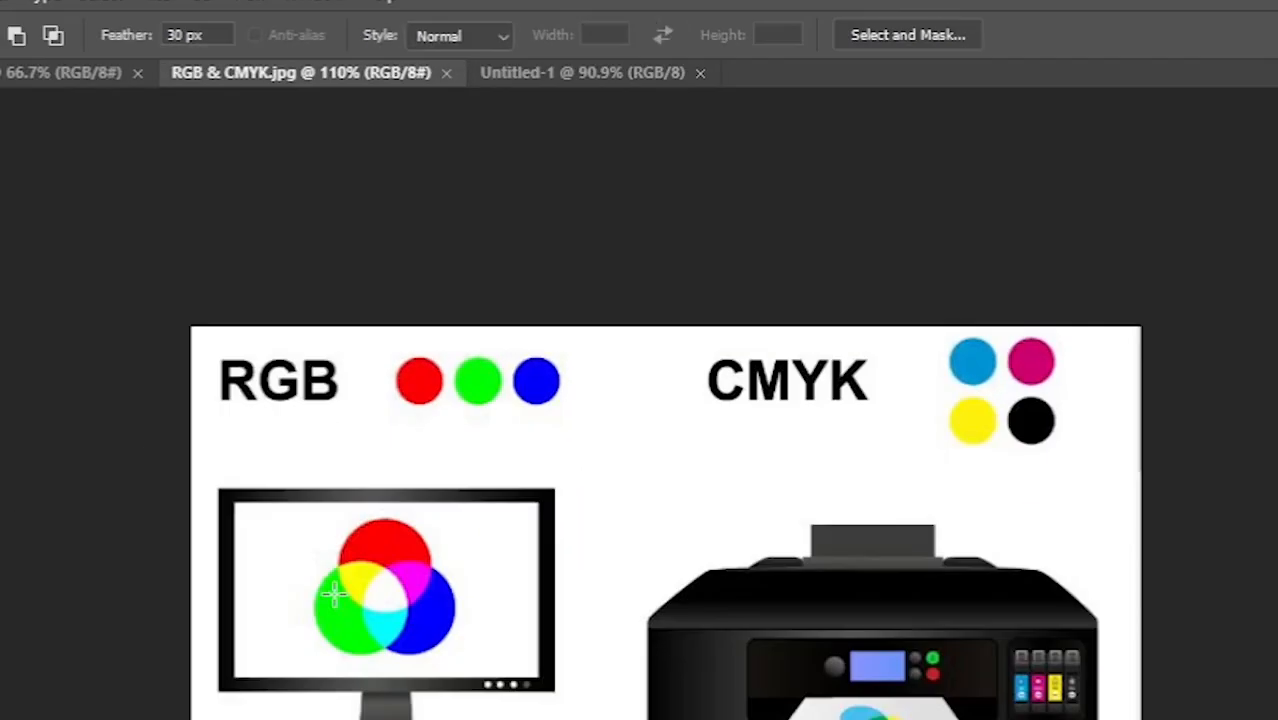
scroll(334, 593, "up", 1)
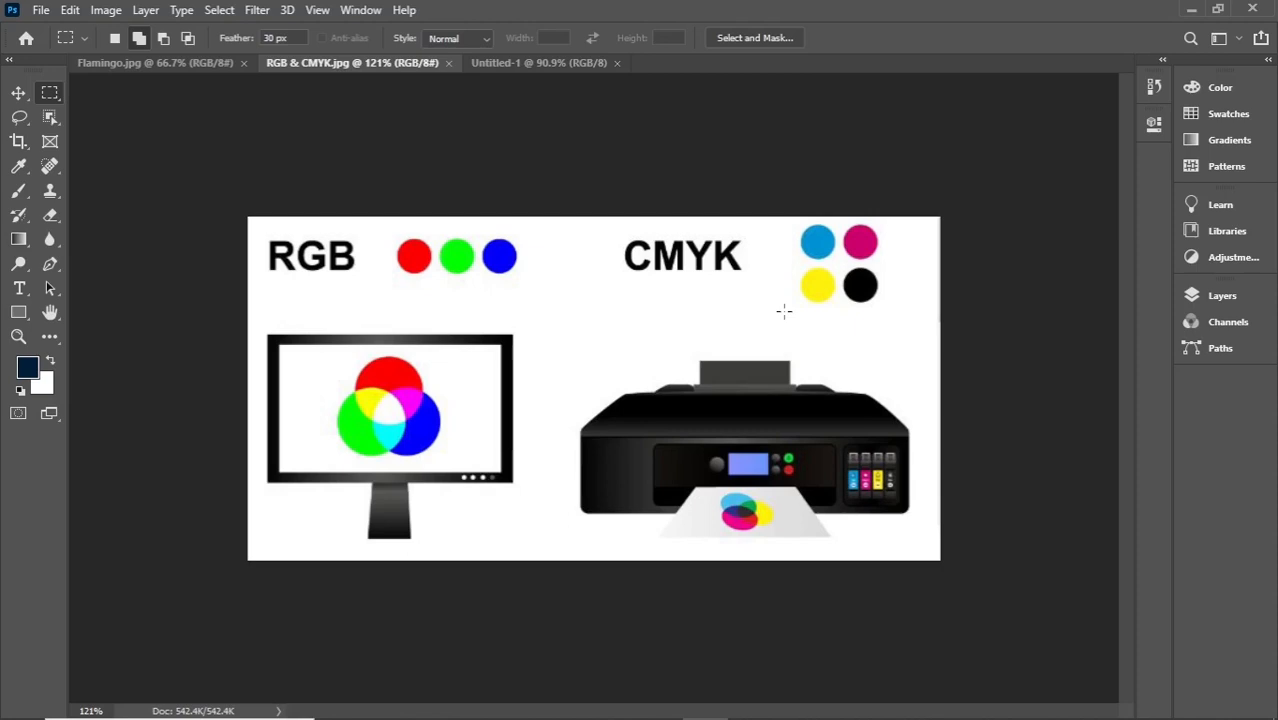
Step: Try rectangular marquee selections with a 30 px feather around the CMYK and RGB headings
left_click_drag(616, 229, 747, 300)
right_click(746, 298)
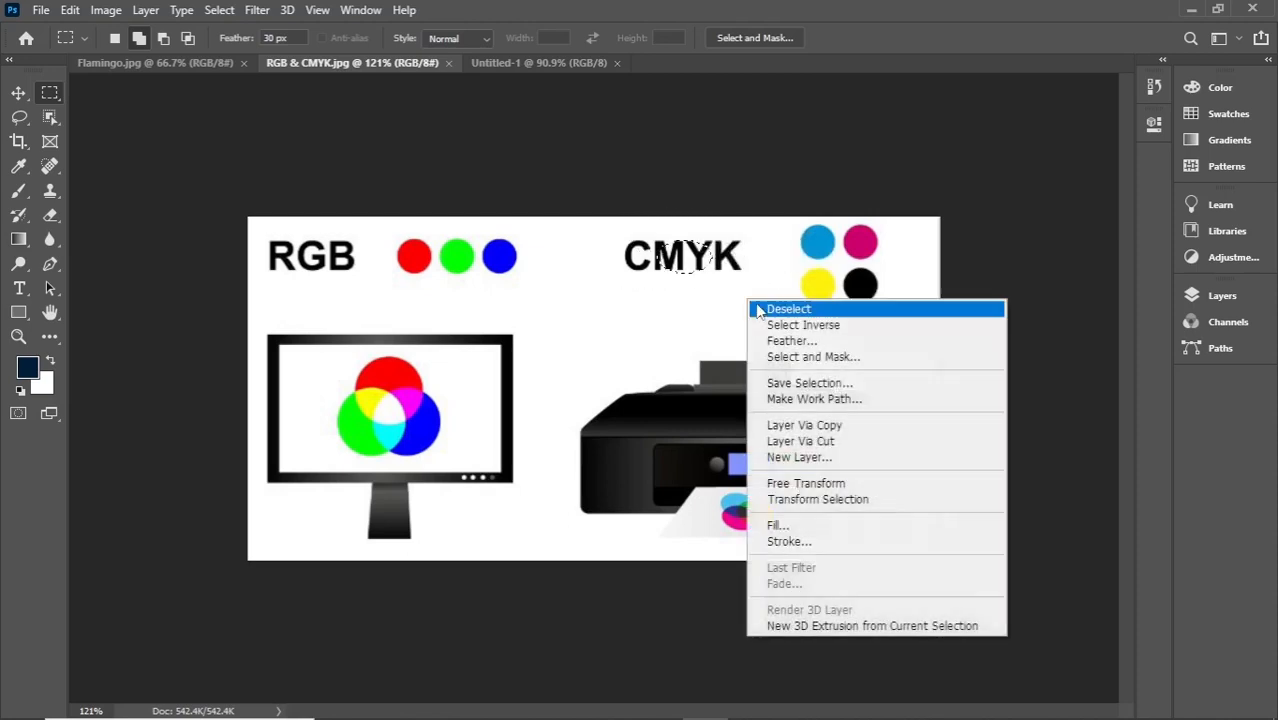
left_click(742, 309)
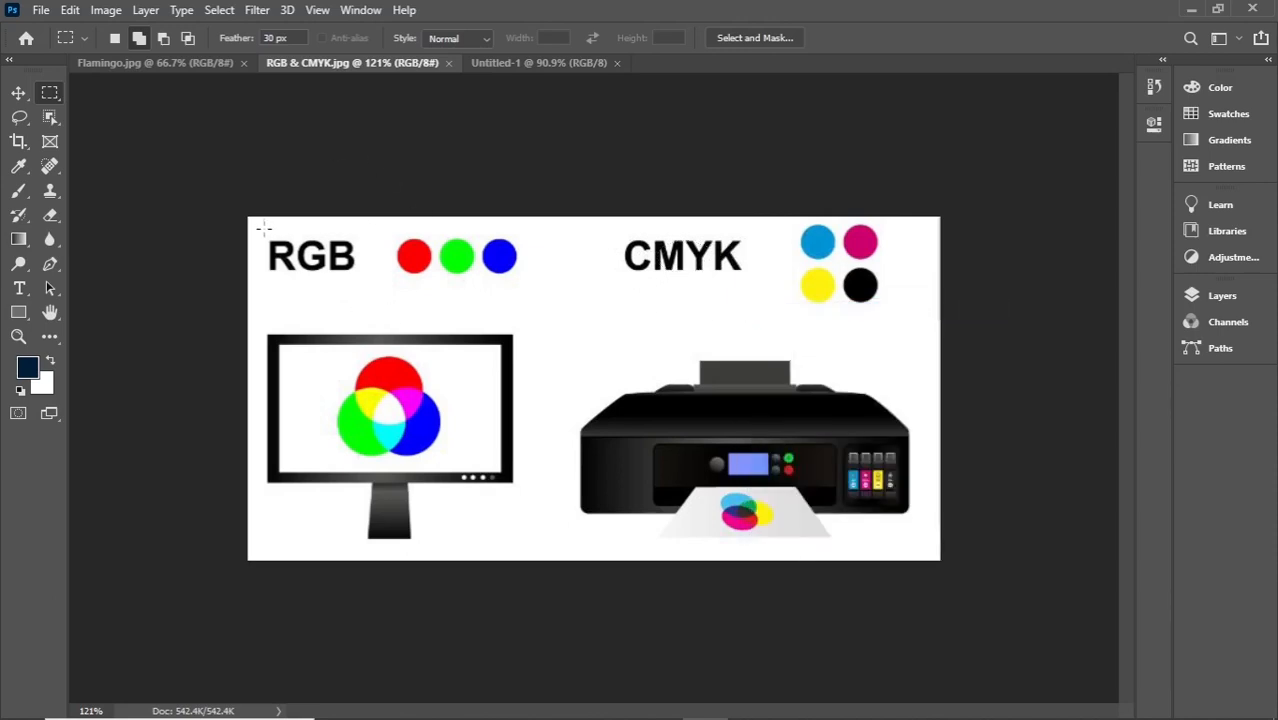
left_click_drag(263, 232, 366, 279)
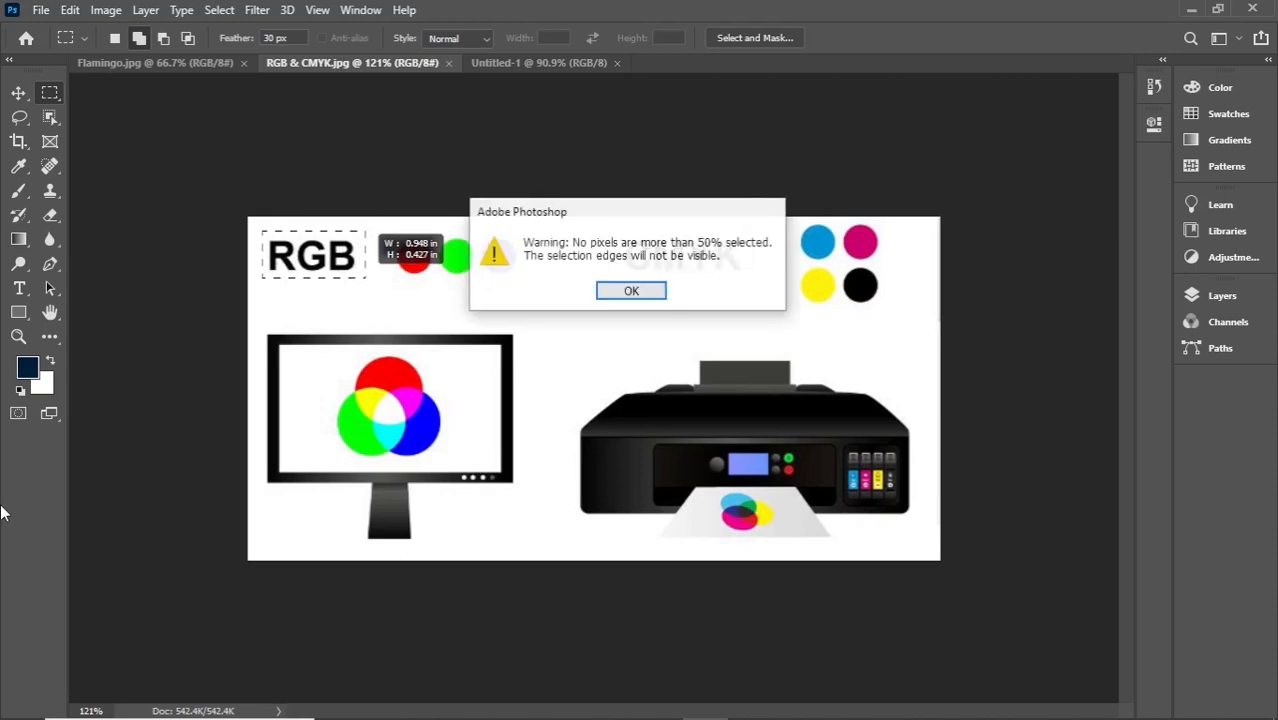
left_click(624, 296)
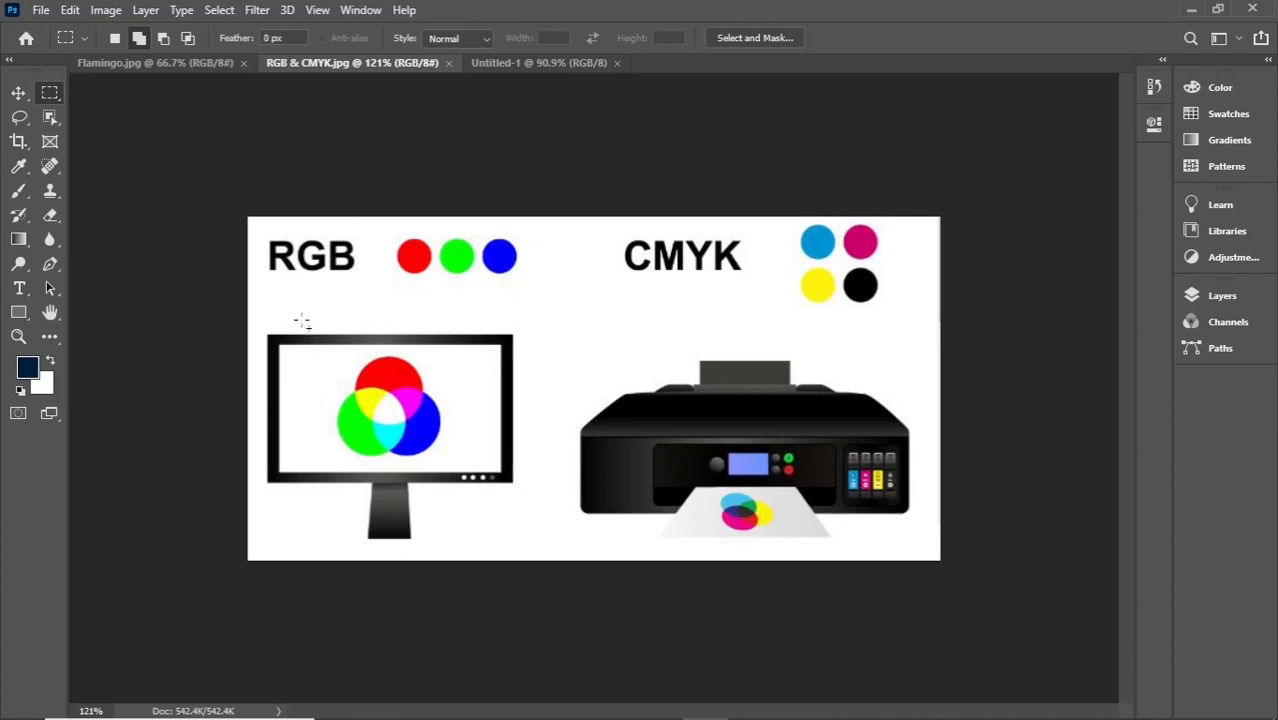
Step: Switch to Flamingo.jpg and view the marquee tool variants, keeping the Rectangular Marquee Tool
left_click(185, 63)
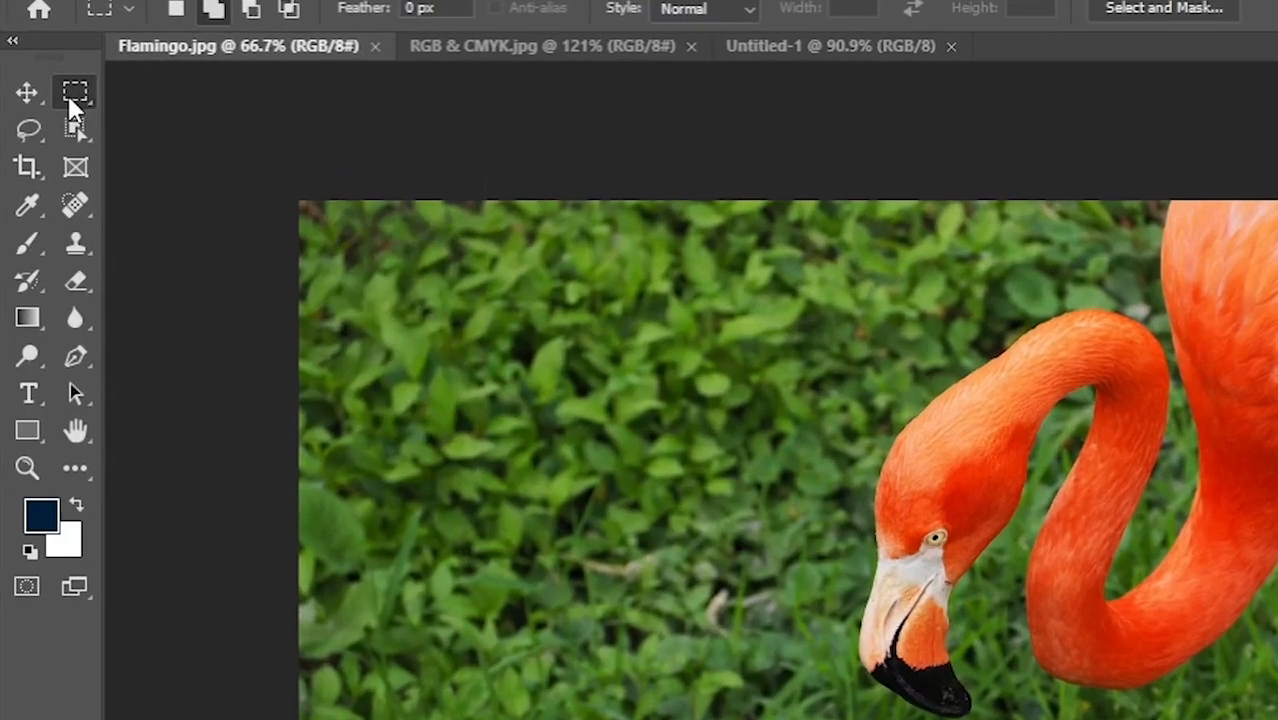
right_click(47, 96)
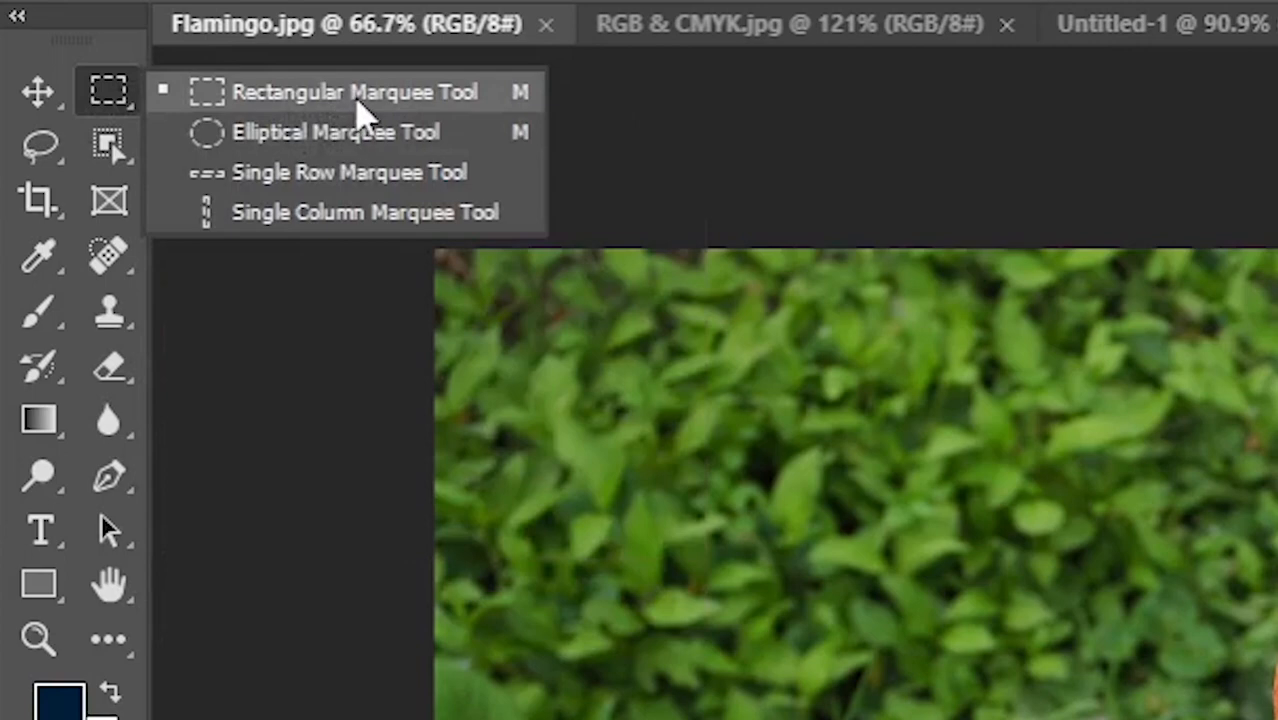
left_click(108, 100)
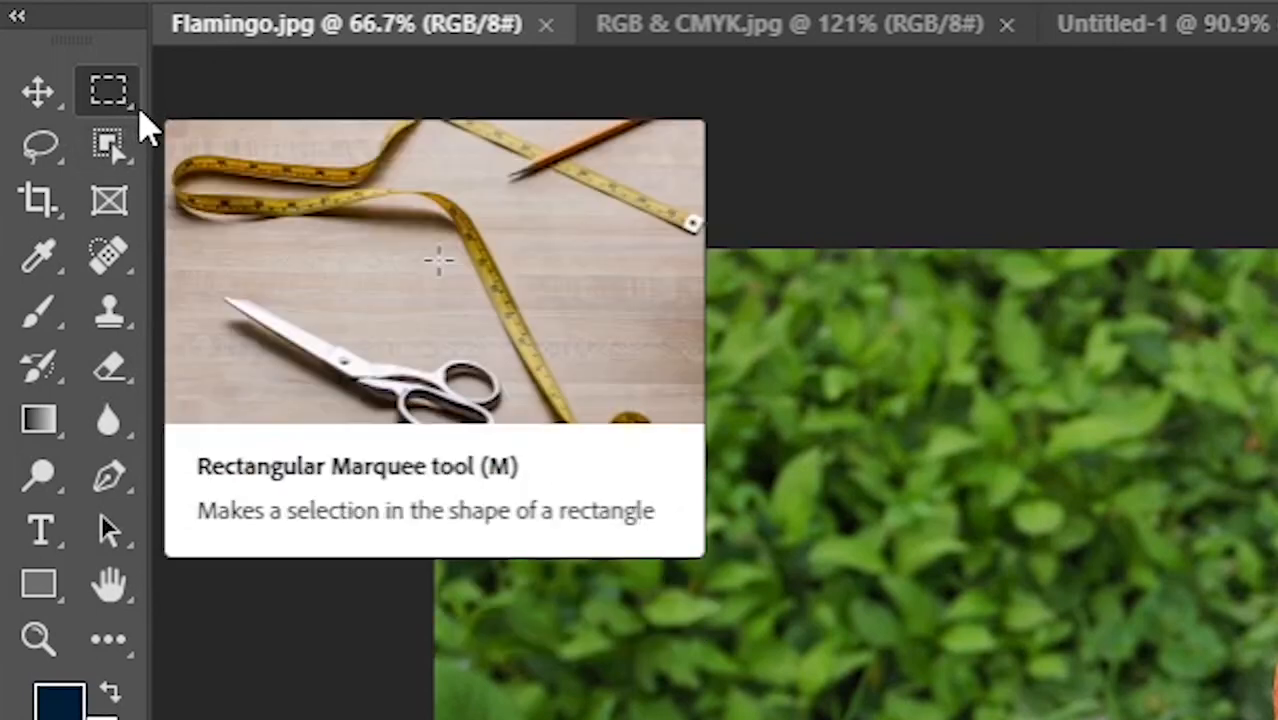
right_click(134, 120)
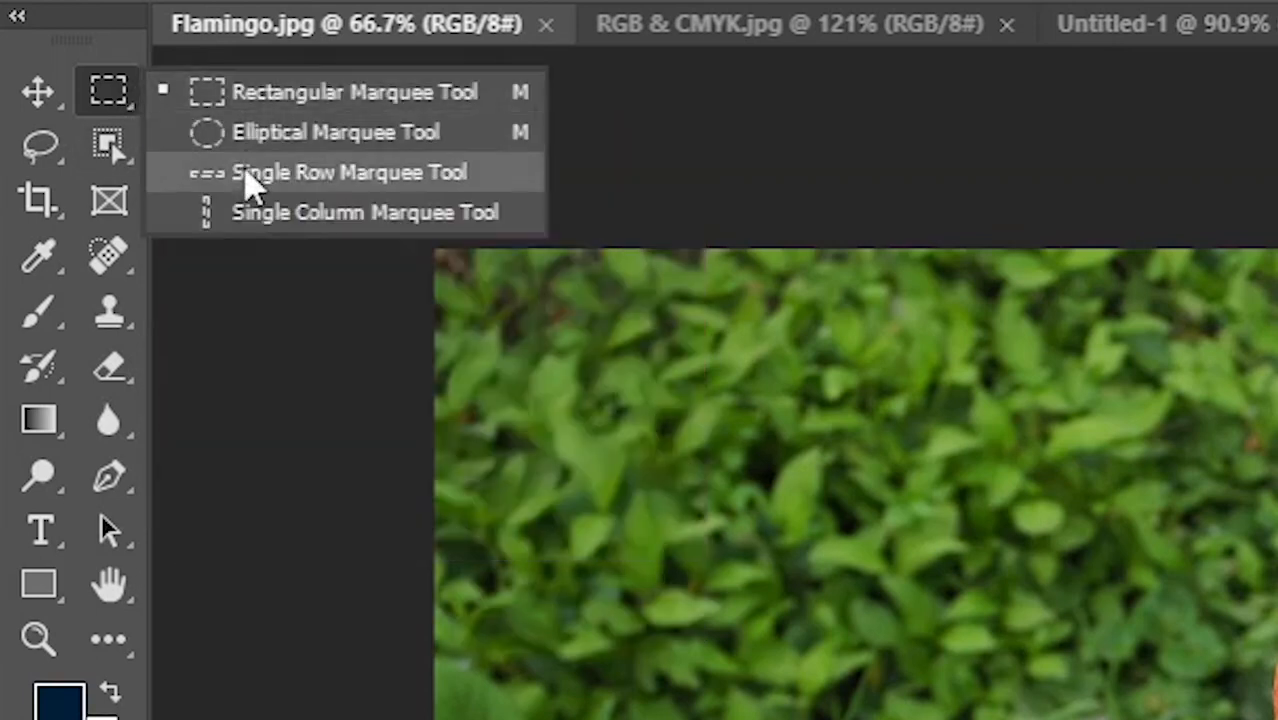
left_click(254, 98)
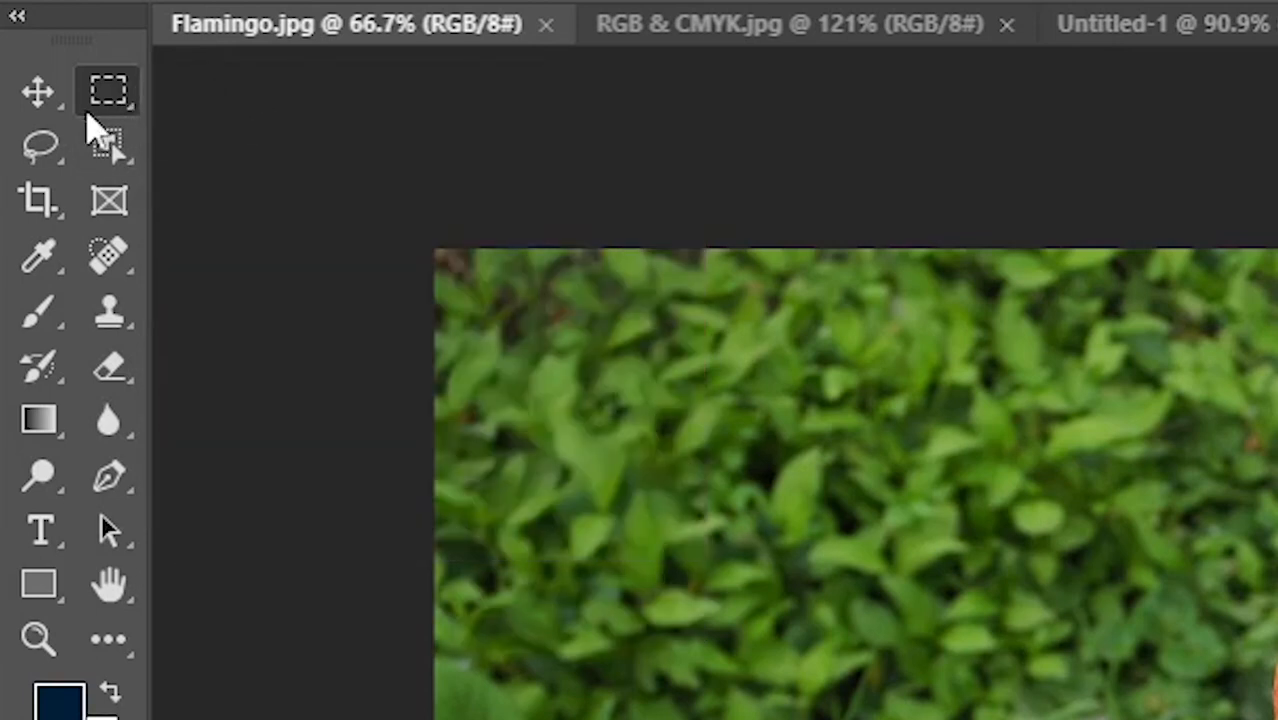
right_click(68, 100)
Step: Go through the Move, Lasso and Object Selection tools and look at the variants grouped with them
left_click(36, 92)
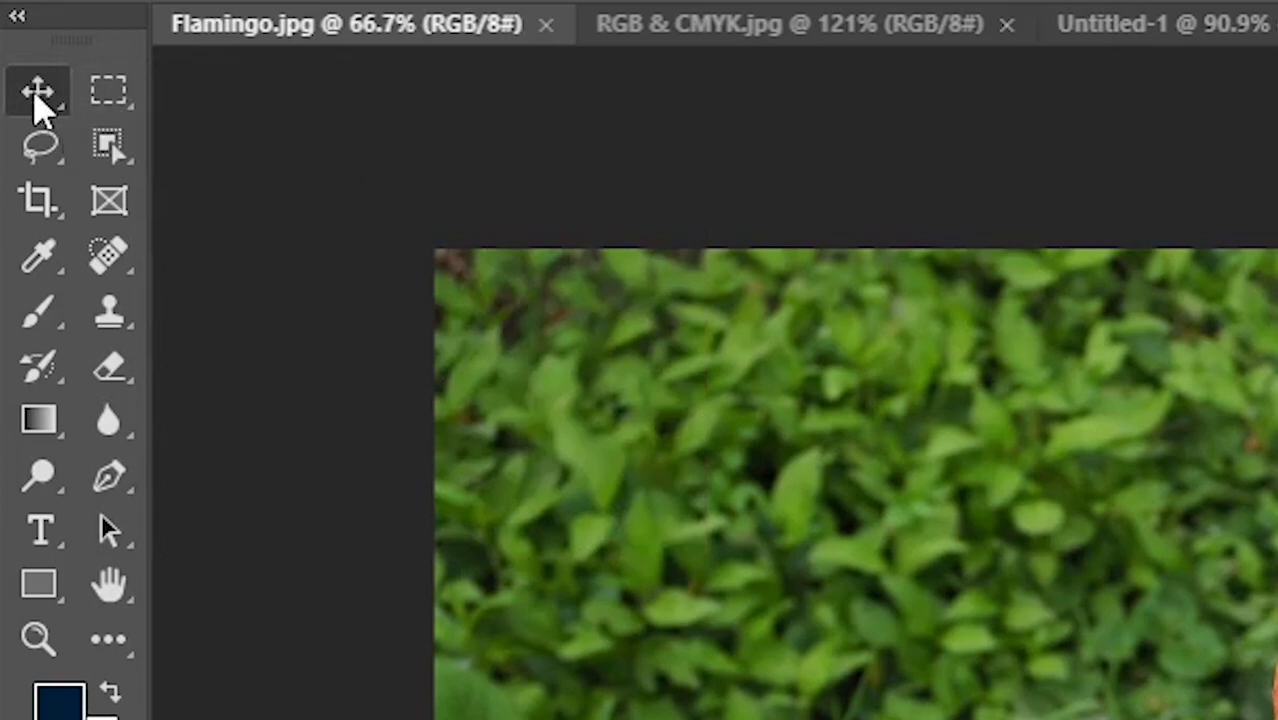
left_click(44, 153)
right_click(44, 155)
left_click(44, 157)
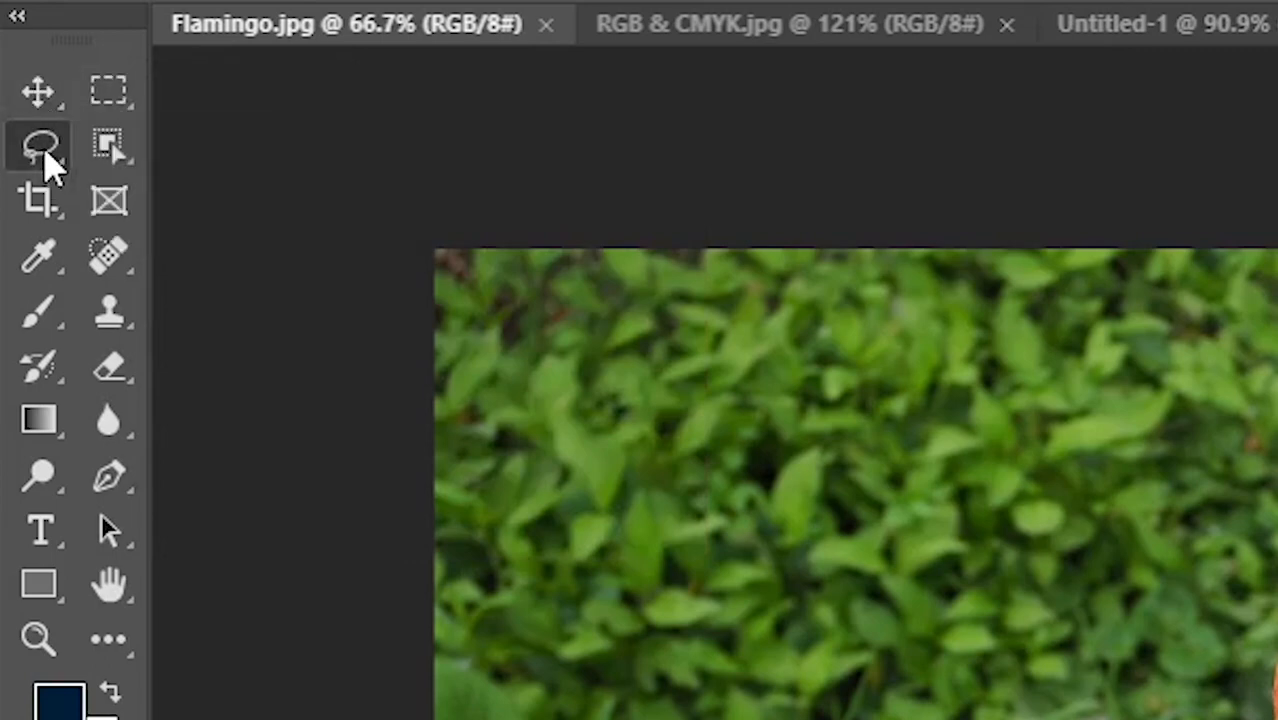
left_click(108, 148)
right_click(118, 155)
left_click(238, 150)
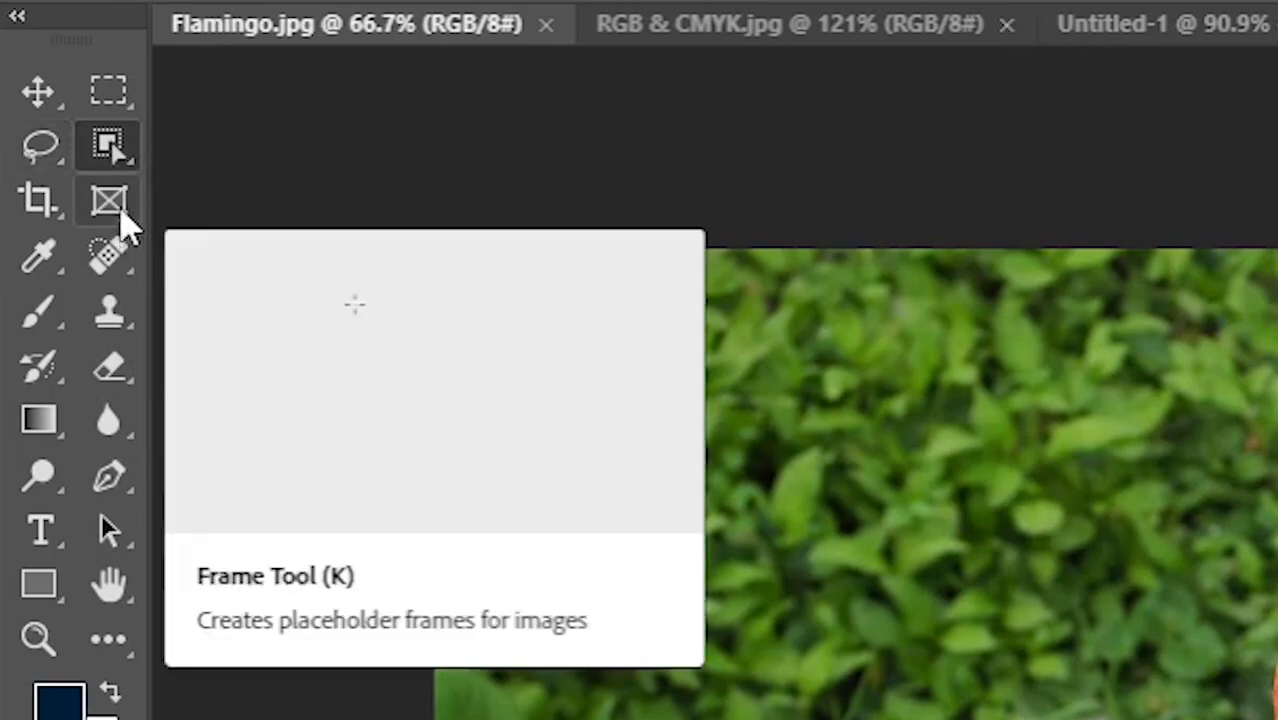
Step: Review the marquee tool variants again and switch through the Move Tool to the Lasso Tool
left_click(129, 113)
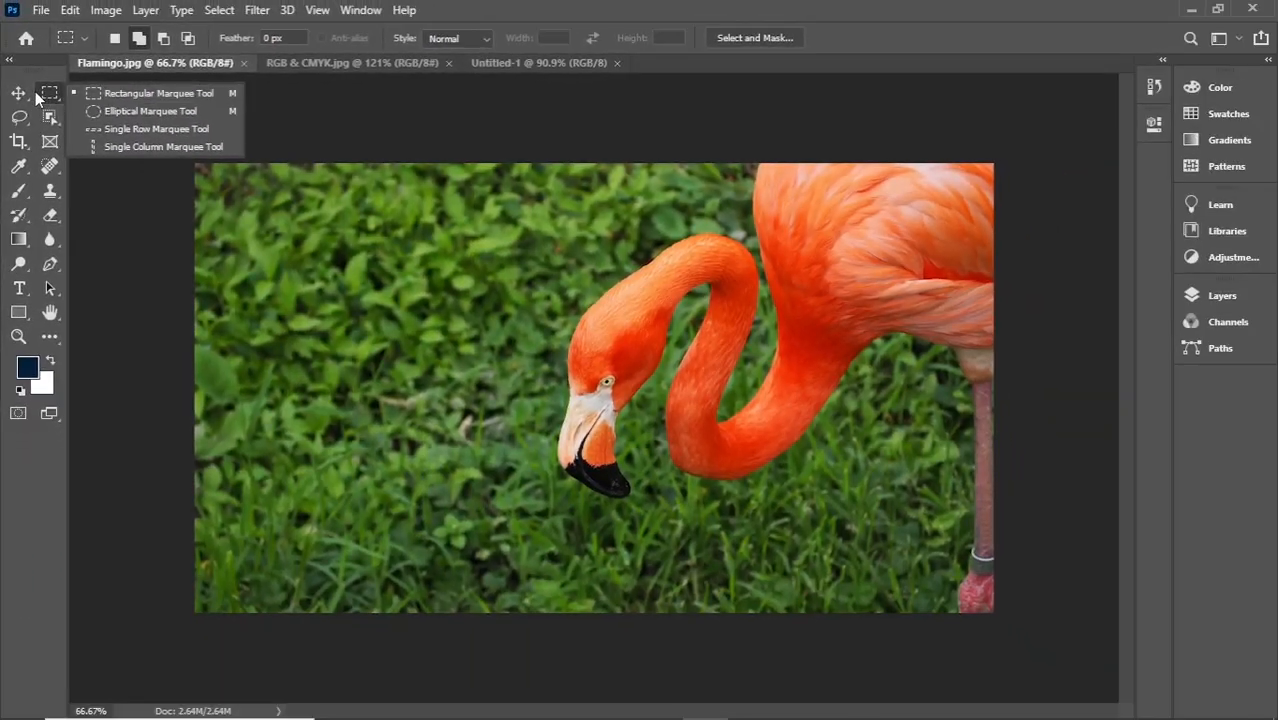
left_click(54, 102)
left_click(18, 93)
left_click(19, 117)
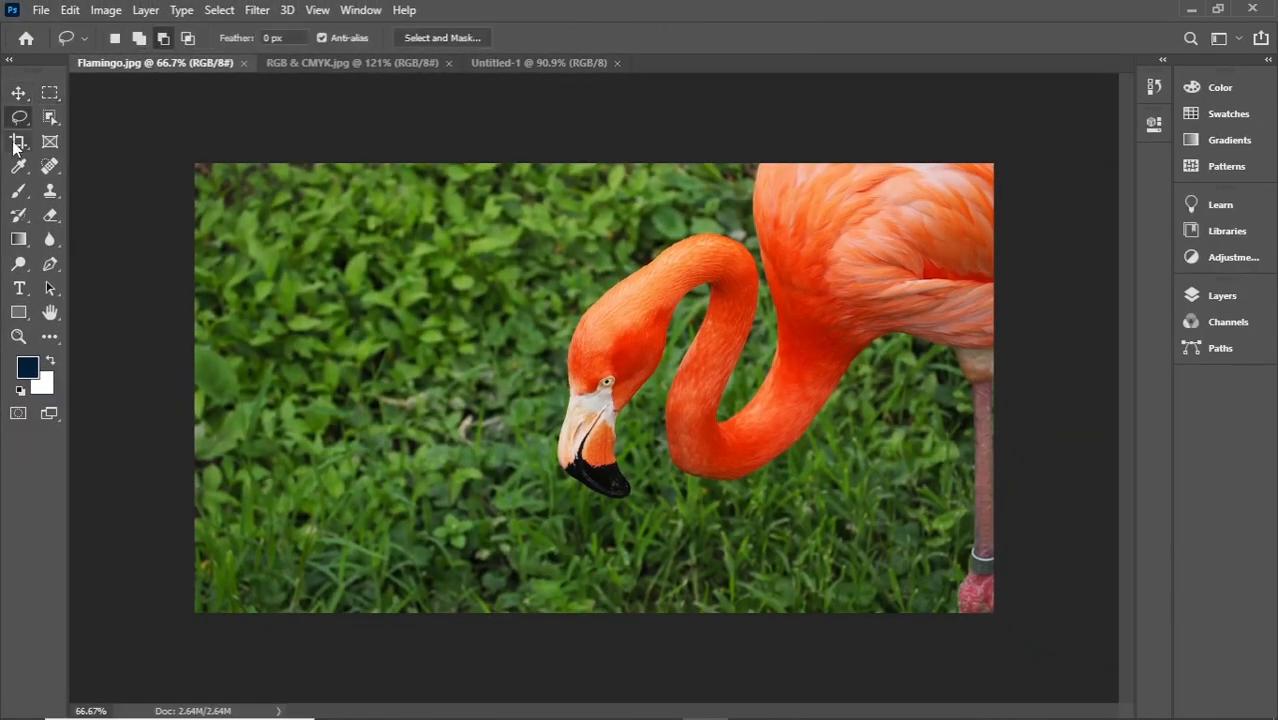
Step: Go through the Crop, Eyedropper, Spot Healing Brush, Frame, Marquee, Object Selection, Clone Stamp and Eraser tools, viewing their options
left_click(19, 142)
left_click(18, 166)
left_click(50, 166)
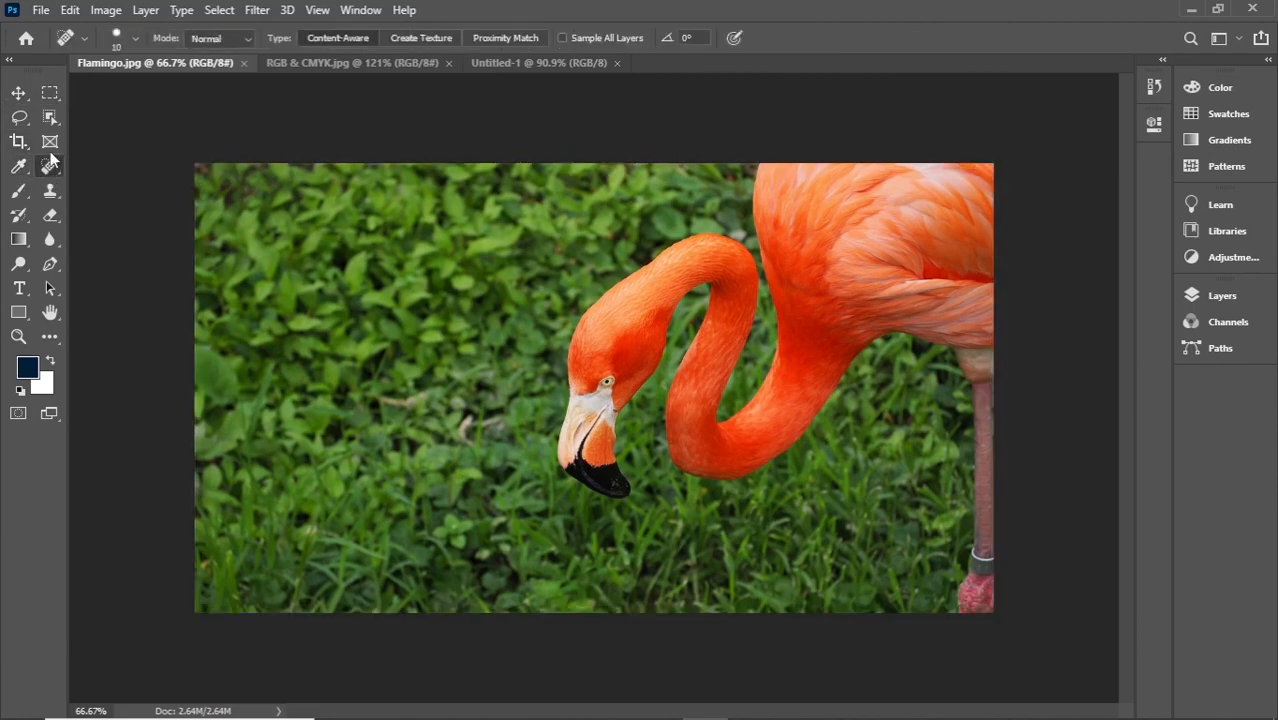
left_click(50, 141)
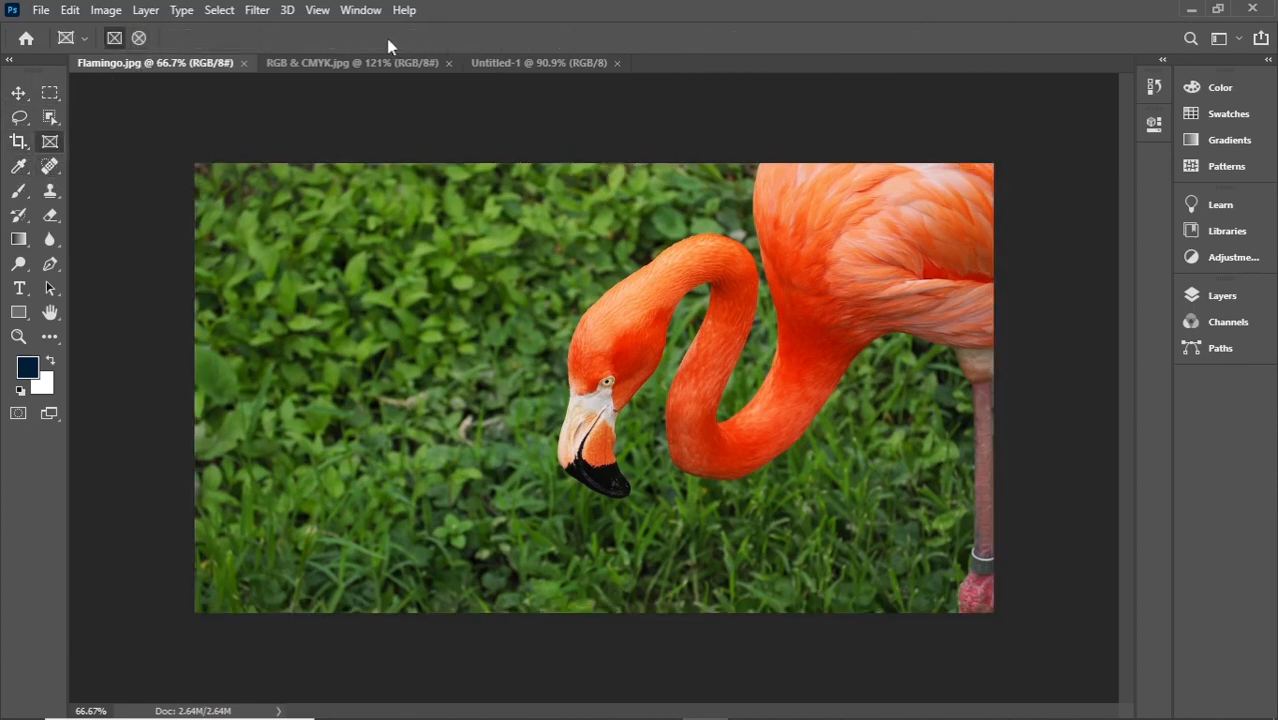
left_click(50, 93)
left_click(50, 116)
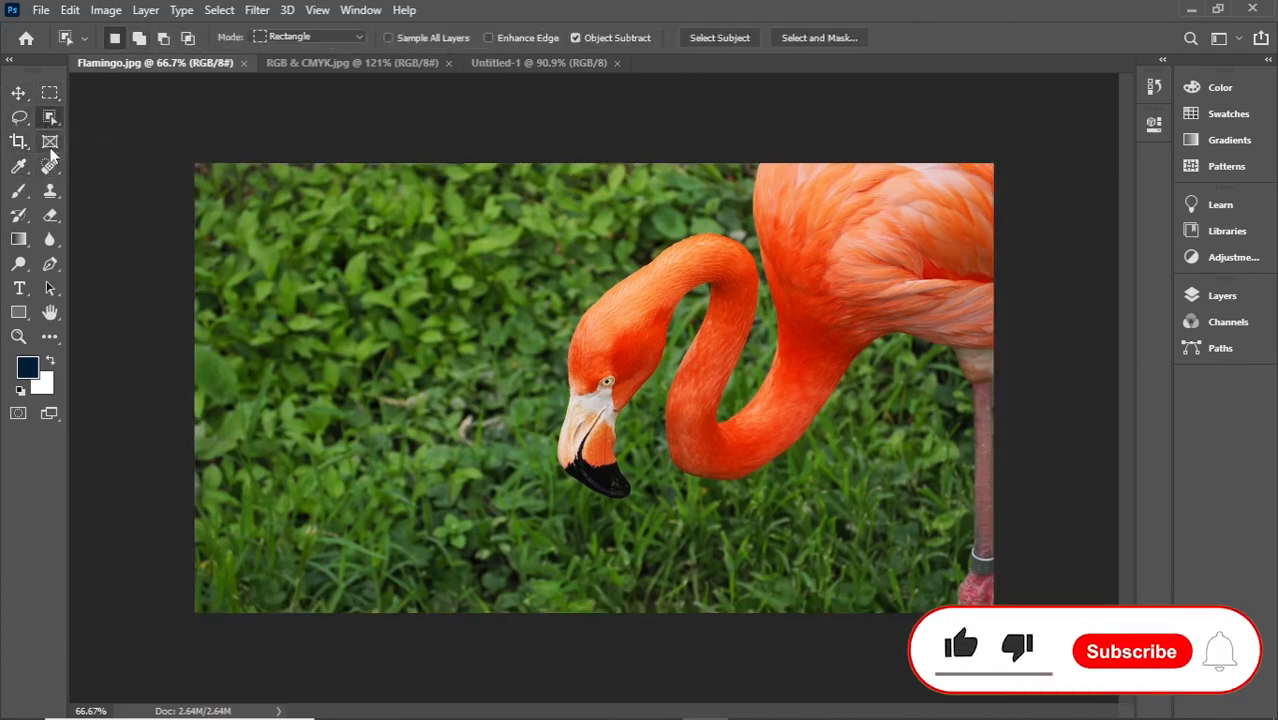
left_click(49, 144)
left_click(50, 190)
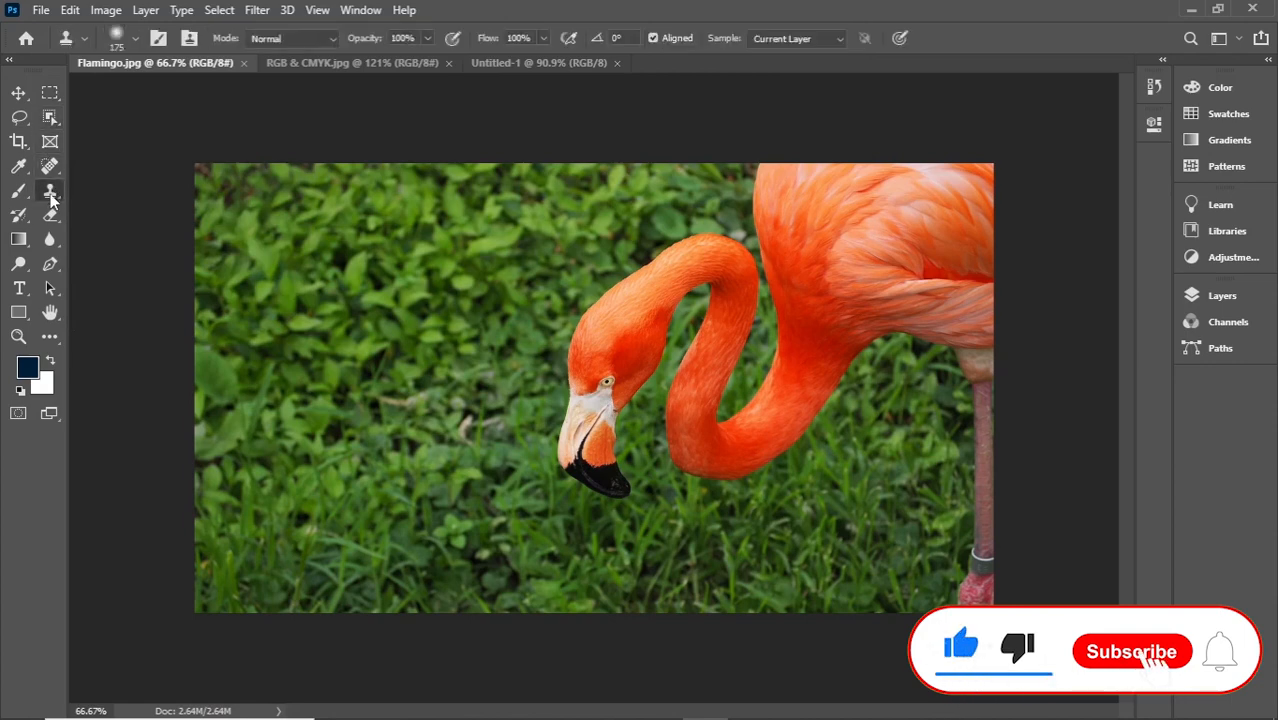
left_click(48, 221)
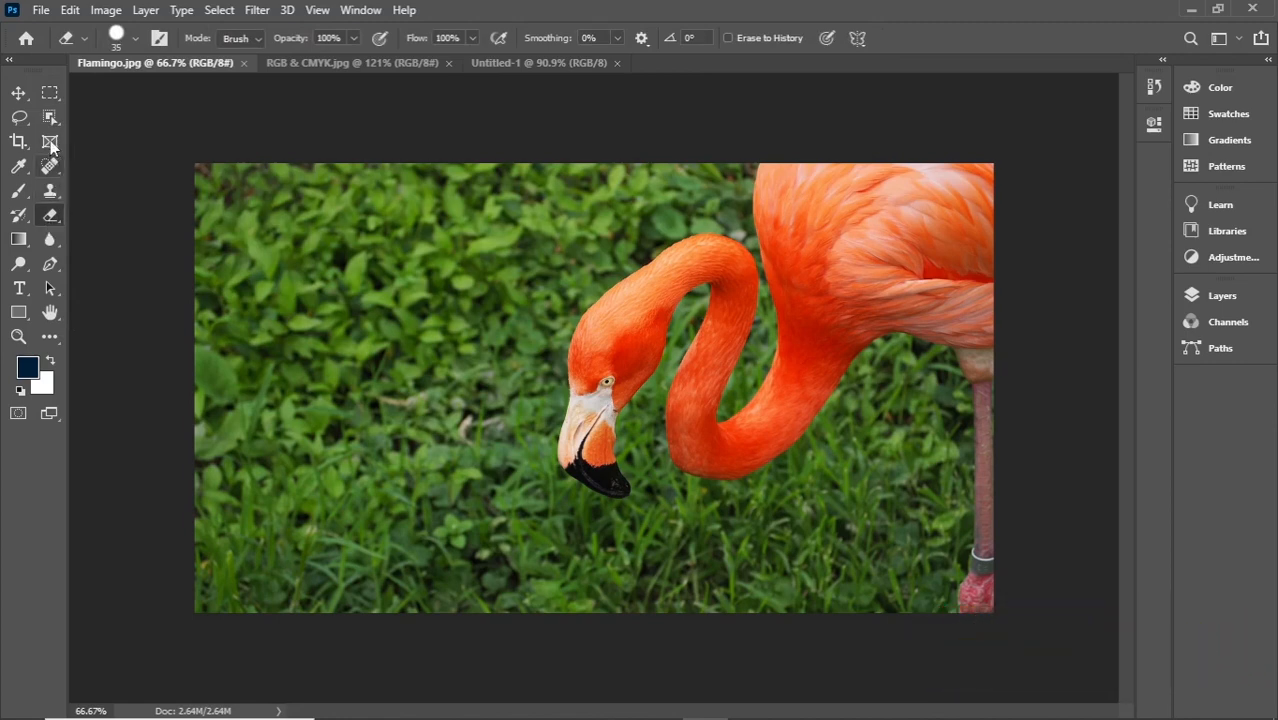
Step: View the marquee tool variants again and go through the Object Selection, Spot Healing Brush, Clone Stamp and Eraser tools
left_click(53, 101)
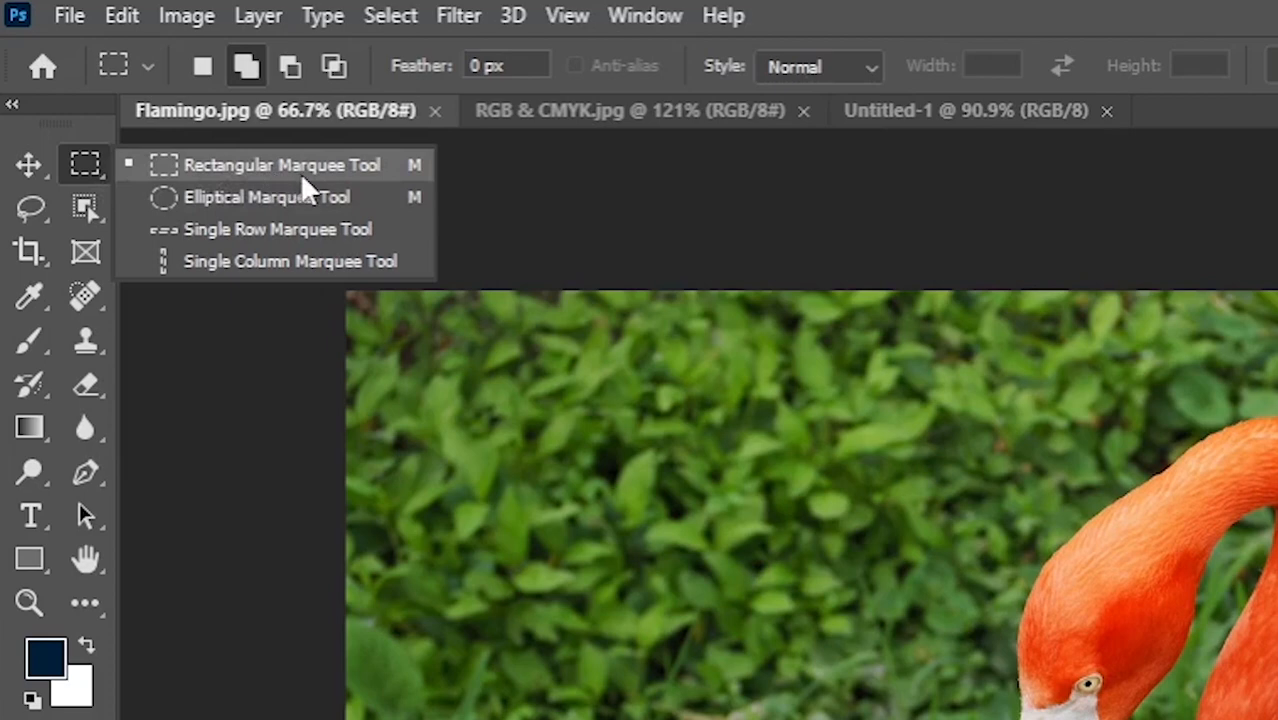
left_click(418, 180)
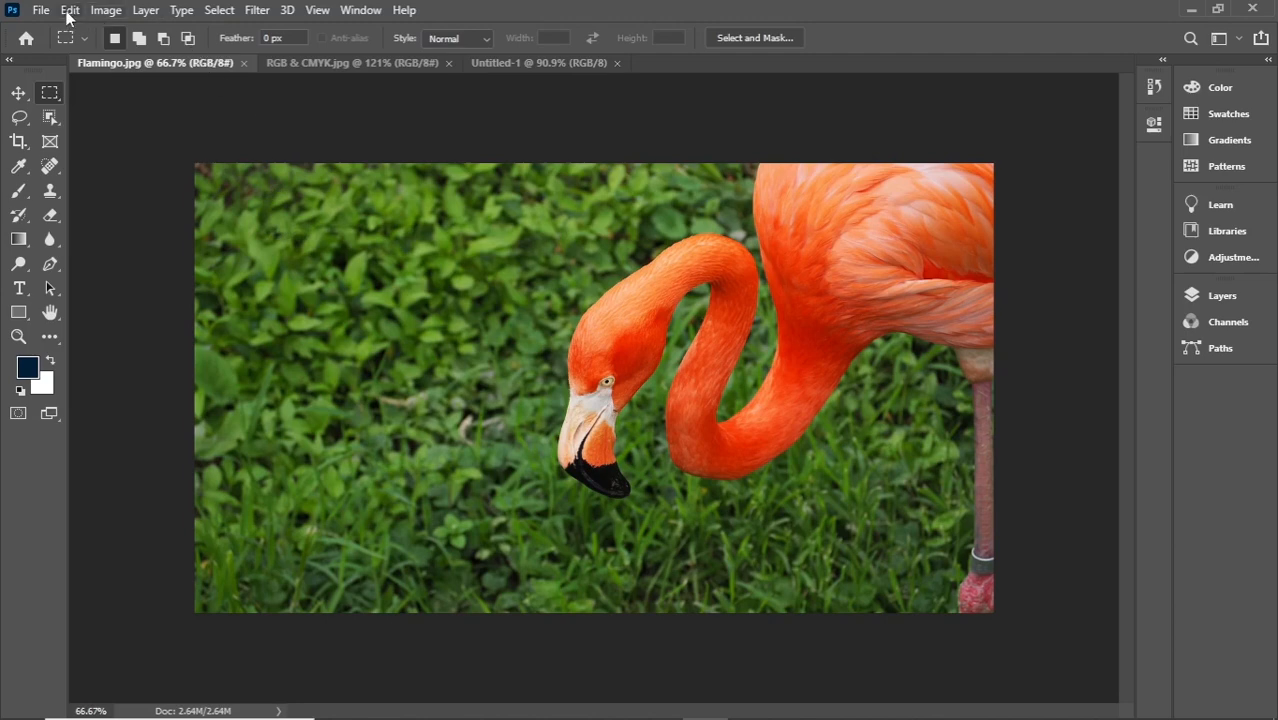
left_click(50, 120)
left_click(52, 168)
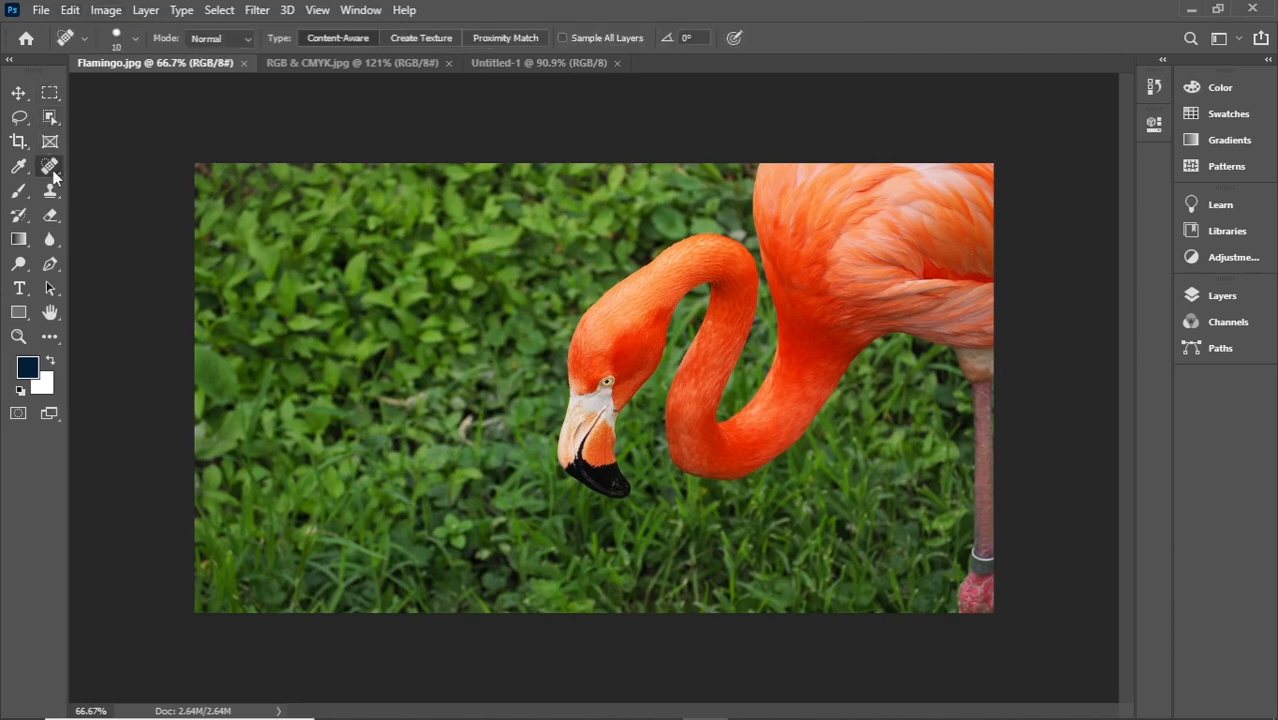
left_click(48, 196)
left_click(50, 216)
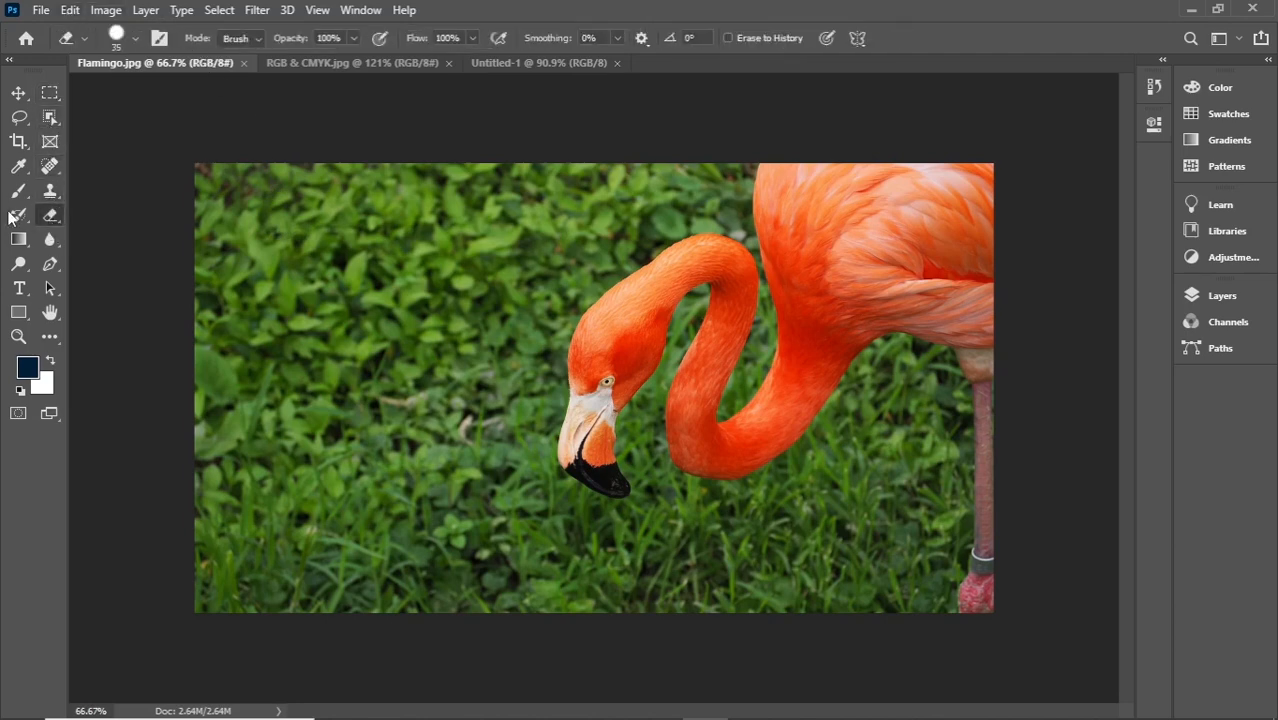
Step: Try dark blue Brush Tool strokes over the foliage beside the flamingo and undo them
left_click(18, 191)
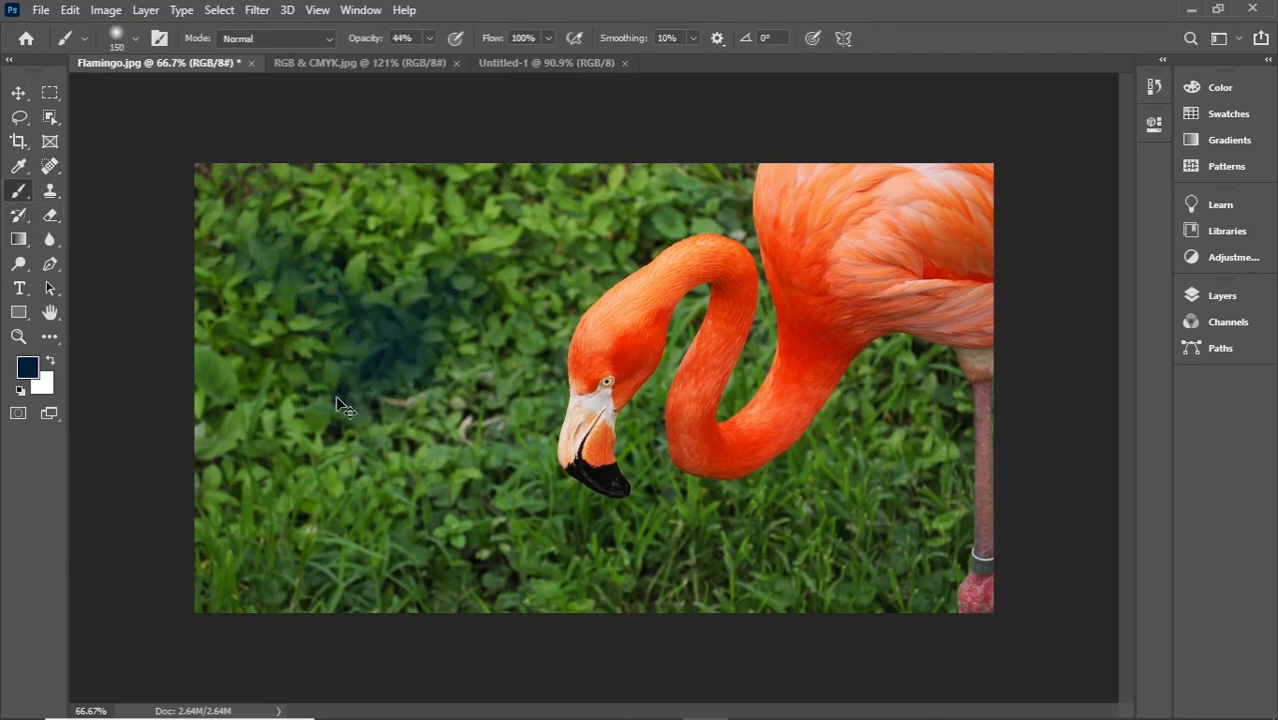
key("ctrl+z")
key("ctrl+z")
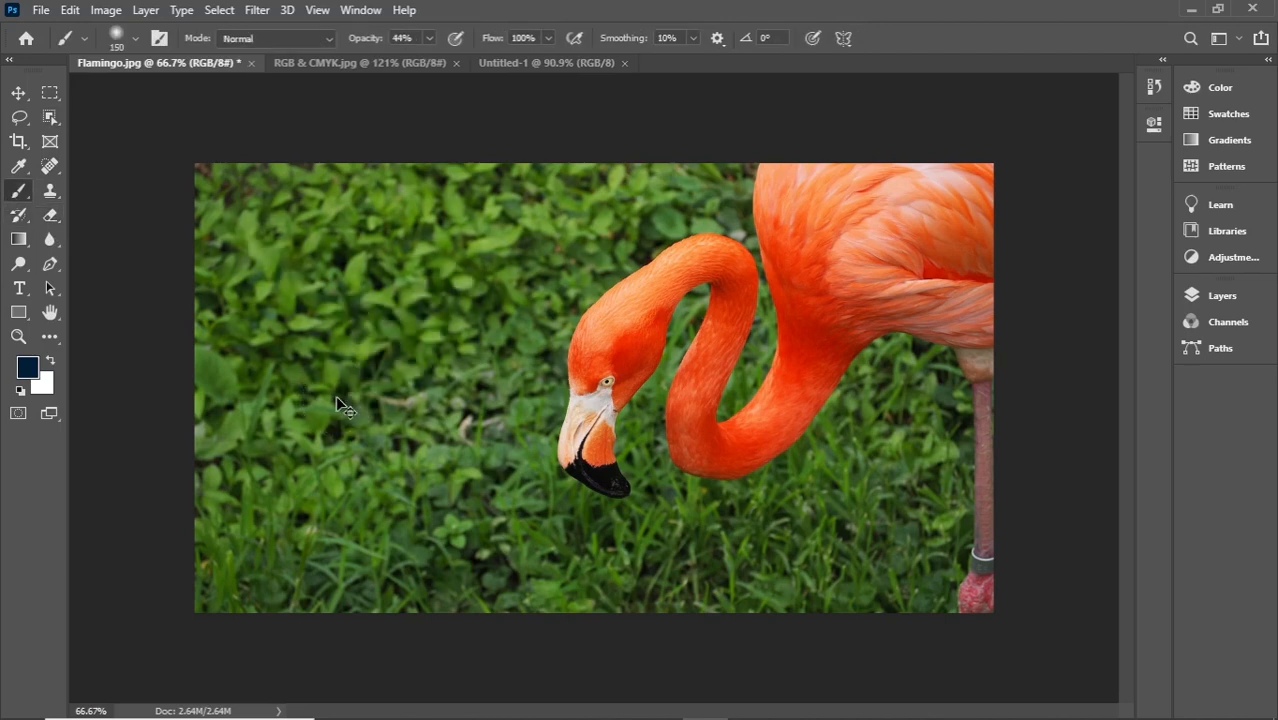
mouse_move(392, 266)
left_mouse_down()
mouse_move(338, 360)
mouse_move(318, 271)
mouse_move(367, 288)
mouse_move(446, 358)
left_mouse_up()
key("ctrl+z")
key("ctrl+z")
Step: Choose the Rectangular Marquee Tool and select a rectangular area of foliage beside the flamingo's head
left_click(53, 97)
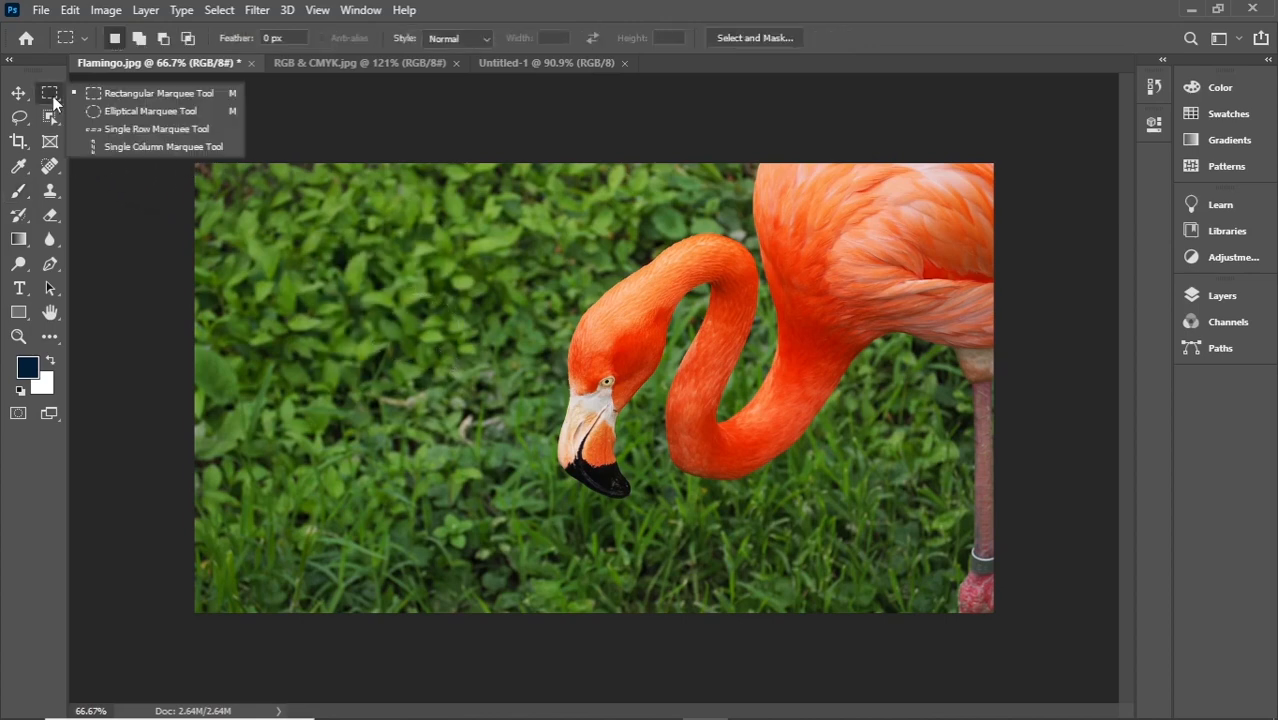
left_click(127, 98)
scroll(331, 270, "up", 6)
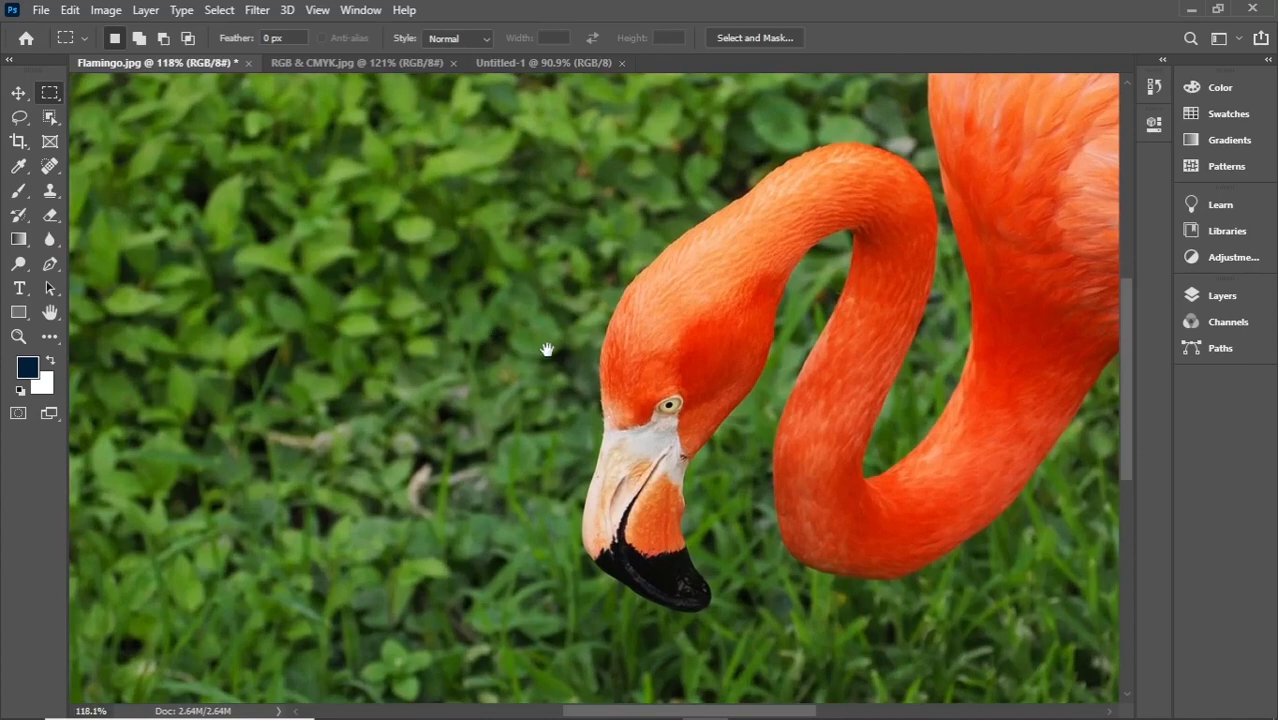
left_click_drag(547, 349, 362, 266)
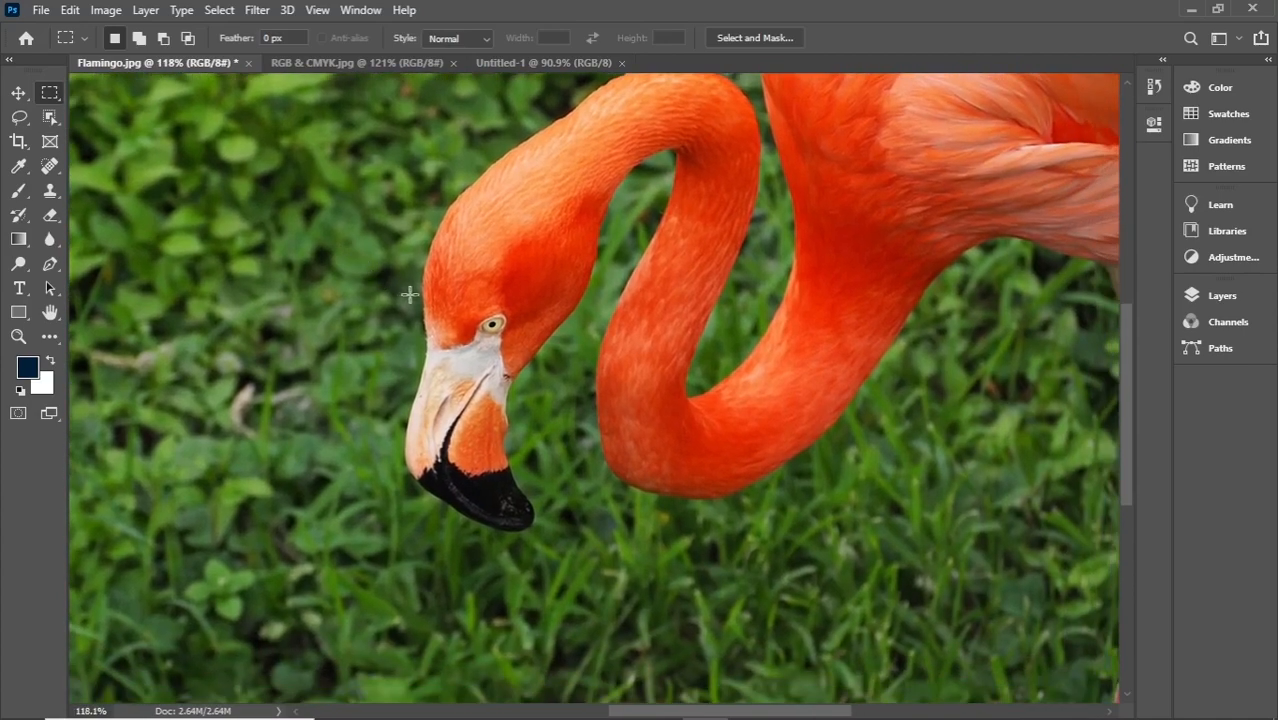
scroll(415, 296, "up", 5)
scroll(415, 296, "down", 5)
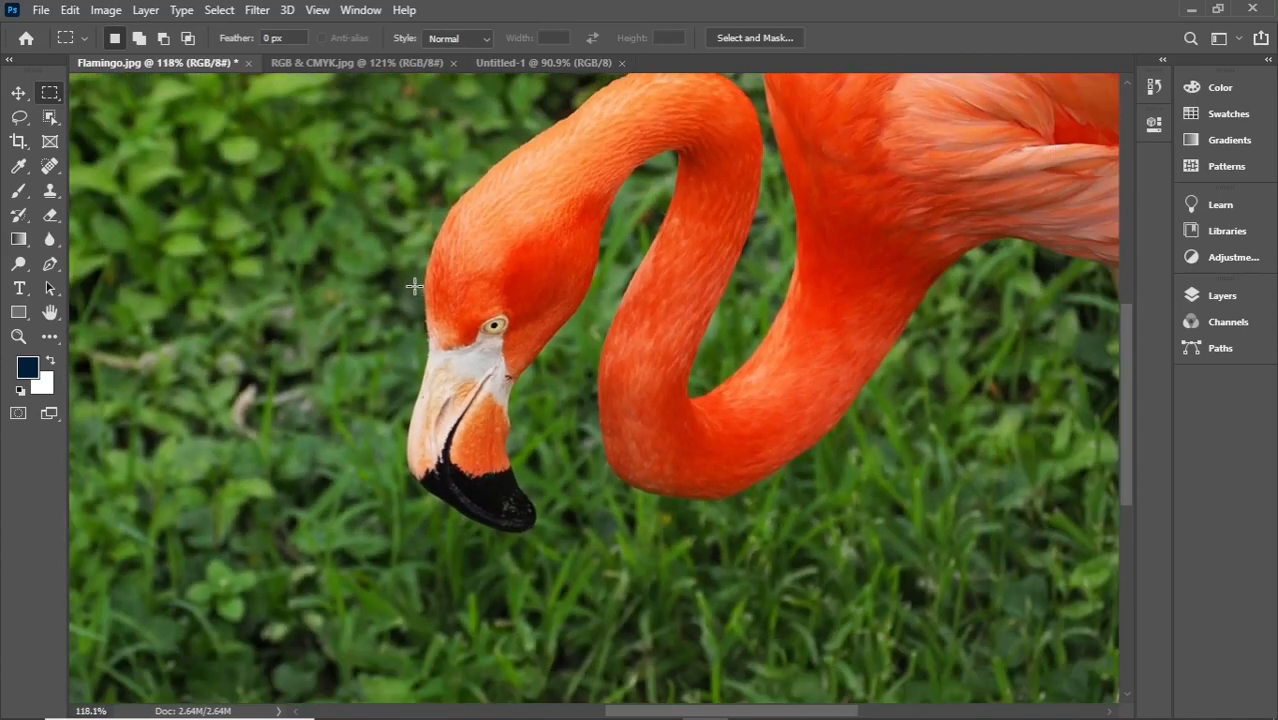
left_click_drag(193, 152, 416, 400)
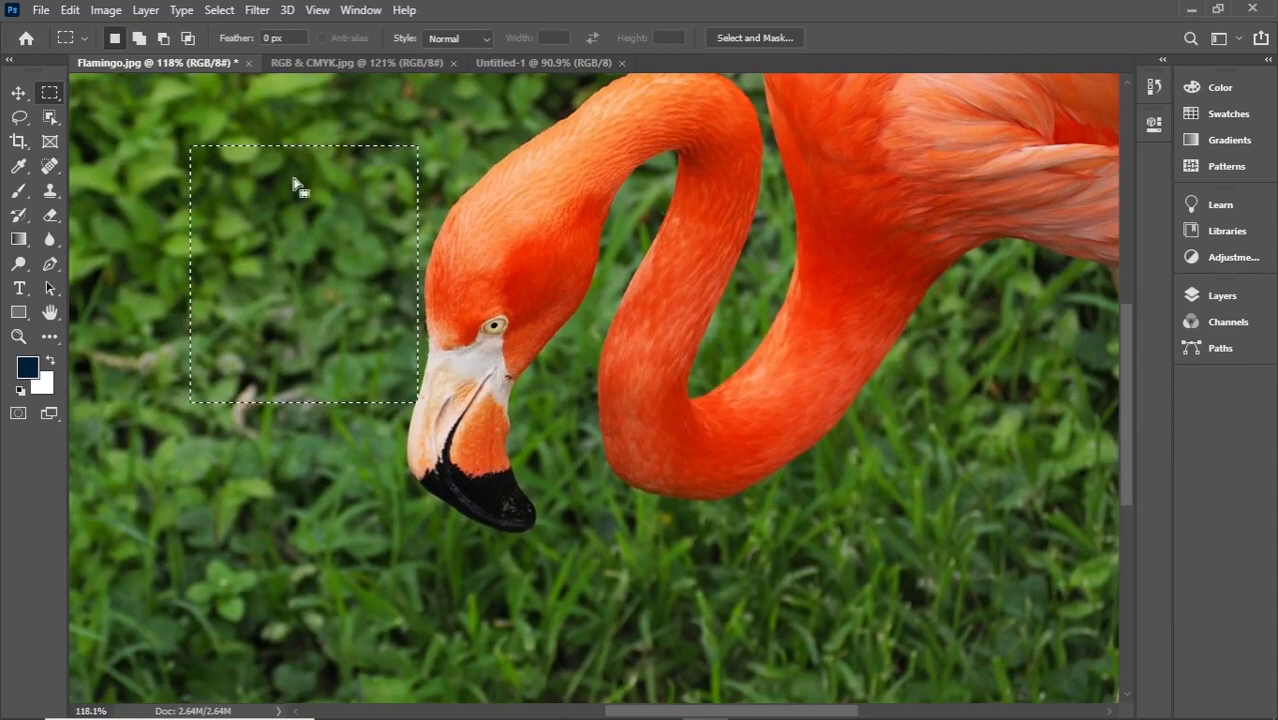
Step: Replace the selection repeatedly in New selection mode, alternating between the flamingo's neck curve and the foliage beside its head
scroll(328, 314, "down", 4)
scroll(478, 332, "up", 2)
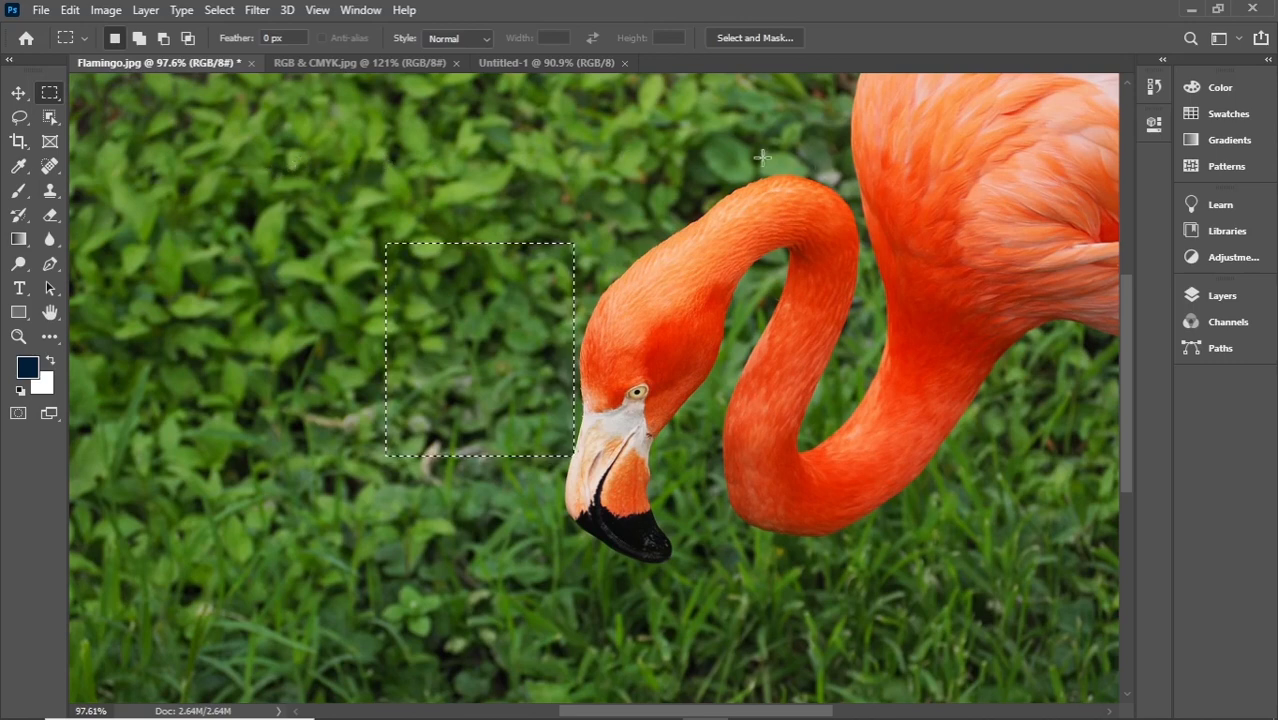
left_click_drag(703, 144, 878, 367)
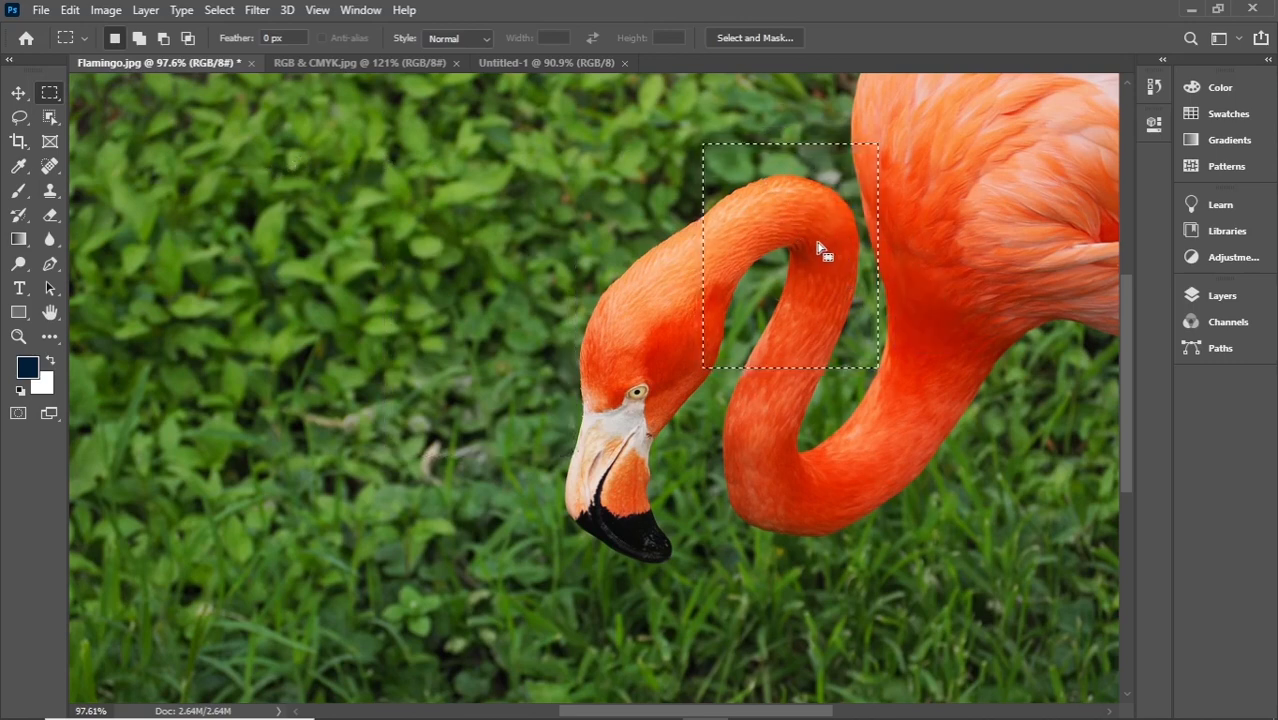
left_click(321, 203)
left_click_drag(321, 203, 457, 509)
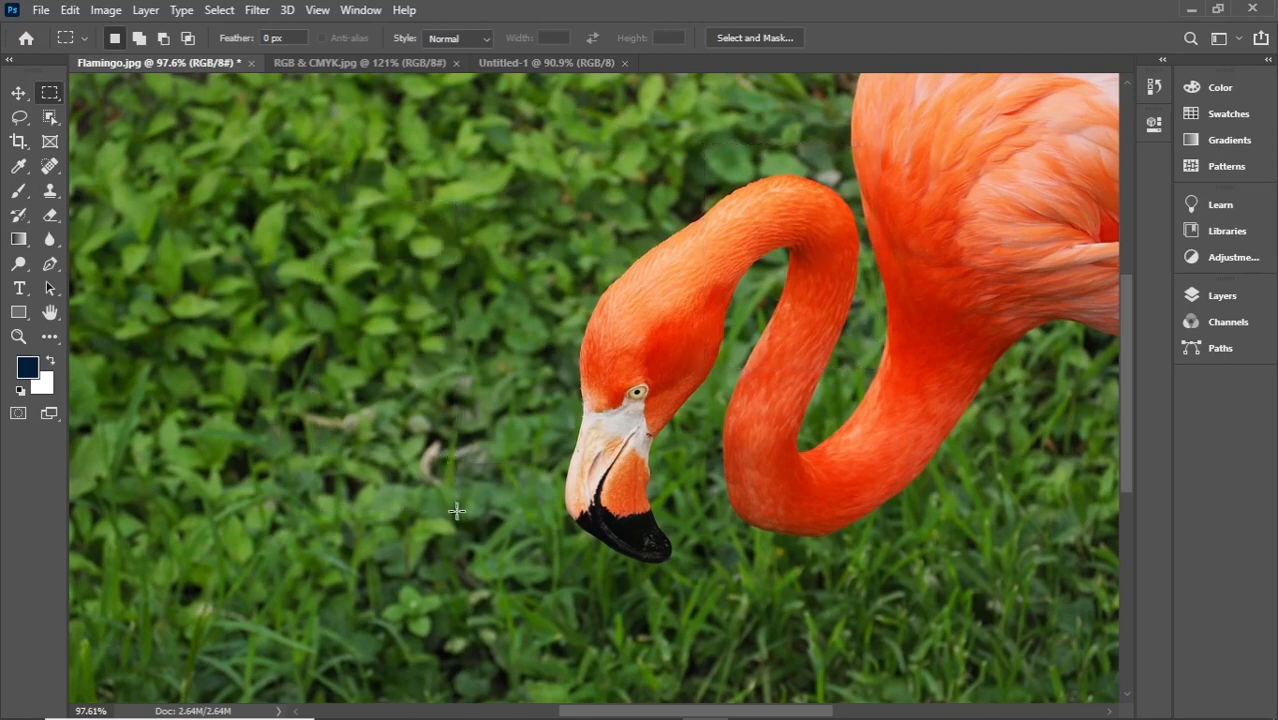
left_click_drag(679, 161, 906, 350)
left_click_drag(291, 205, 493, 436)
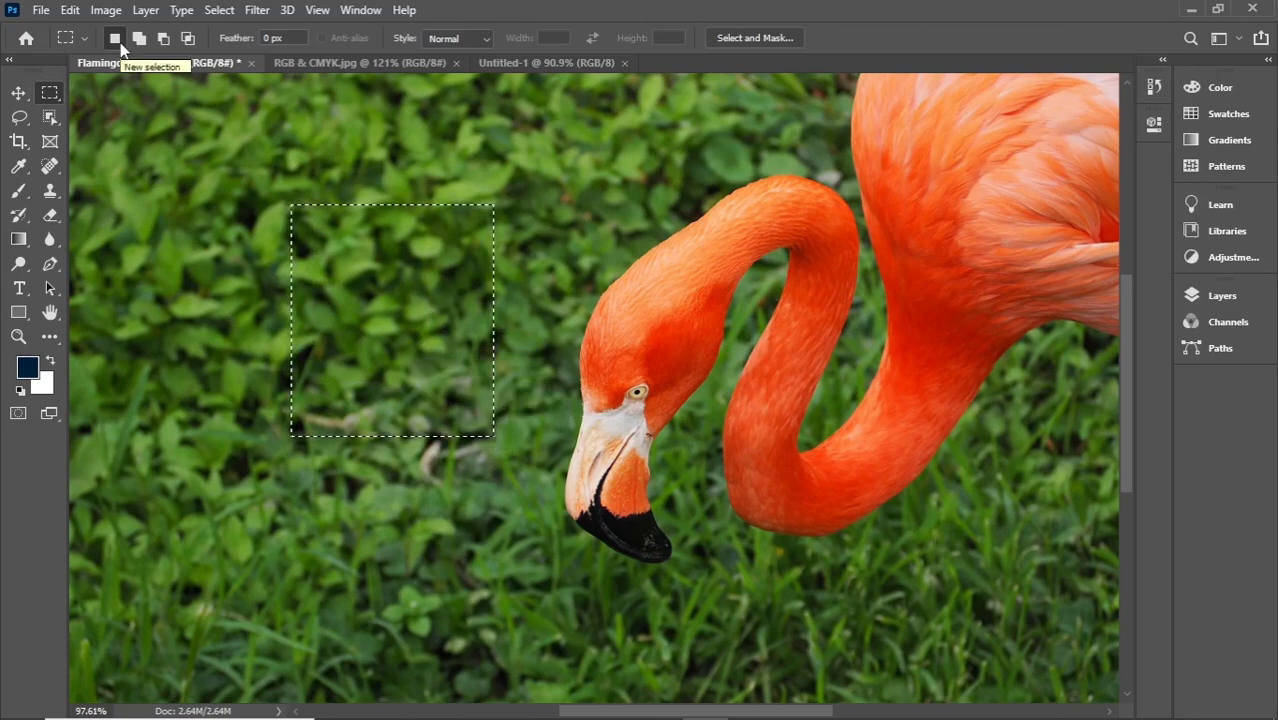
Step: Draw more replacement selections over the foliage and neck, ending with a rectangle around the flamingo's head and adjoining foliage
left_click_drag(239, 128, 639, 252)
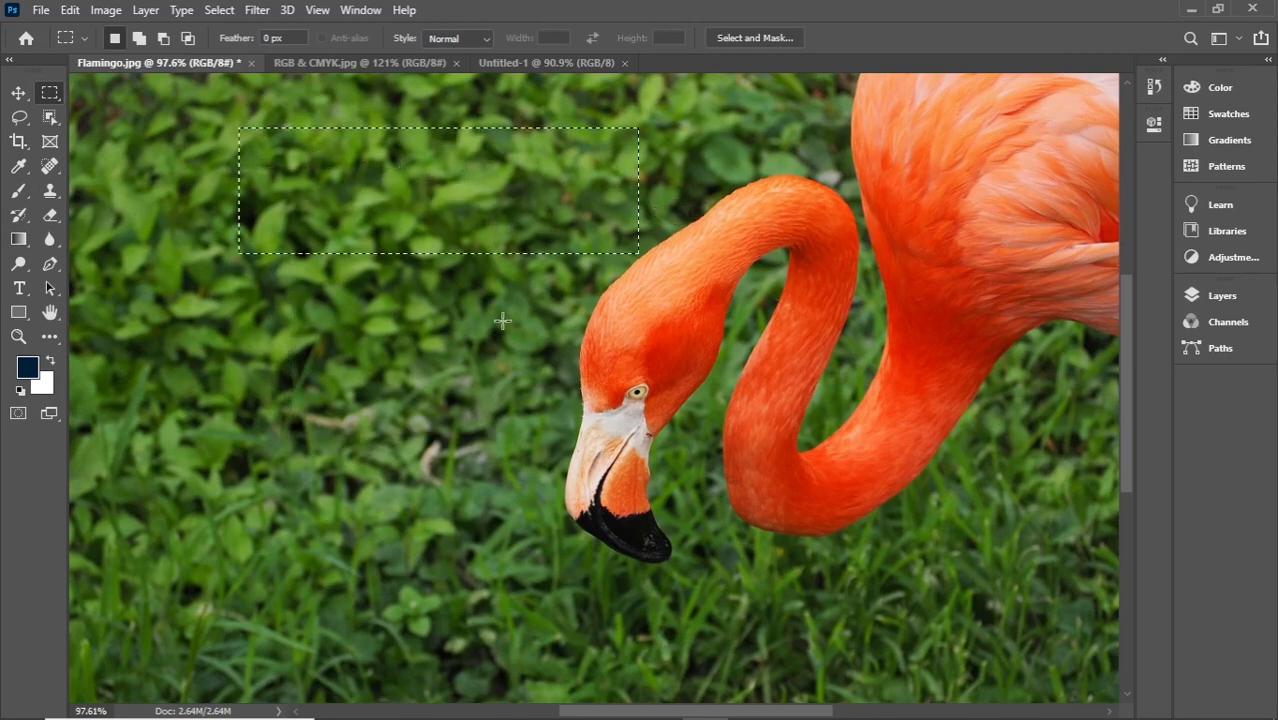
left_click_drag(239, 316, 592, 439)
left_click_drag(870, 224, 650, 388)
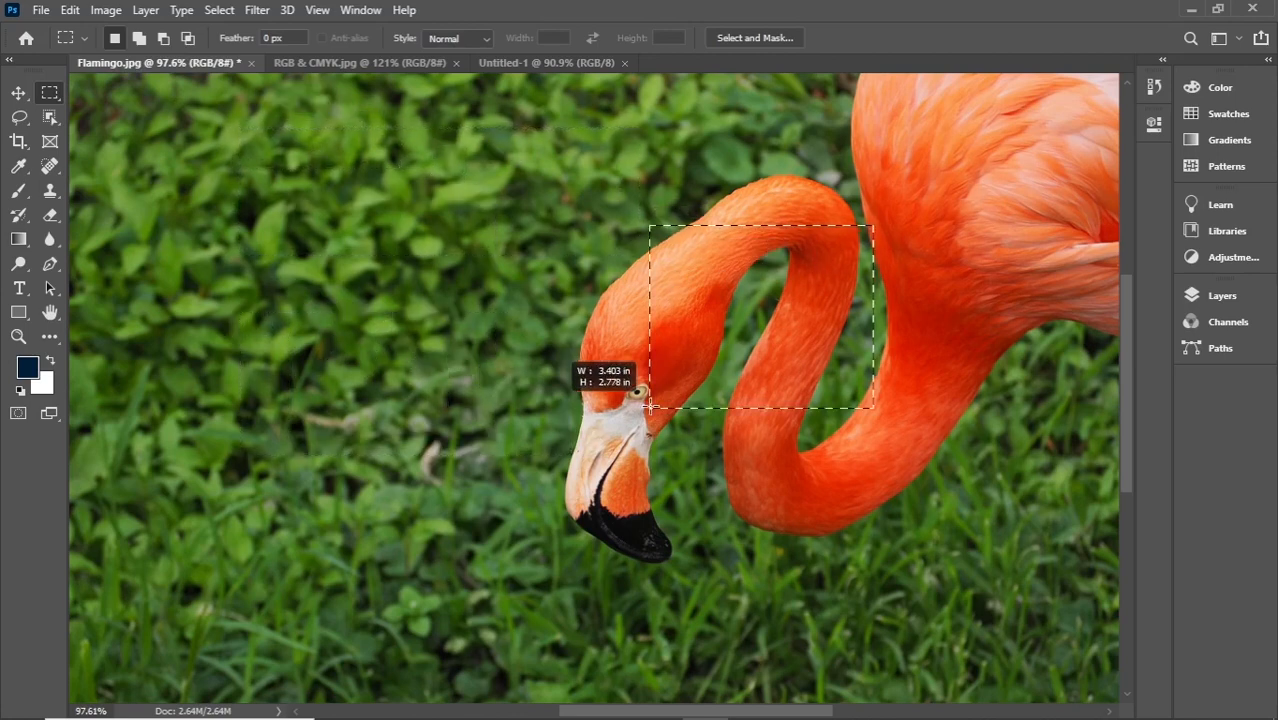
left_click_drag(348, 210, 559, 371)
right_click(498, 277)
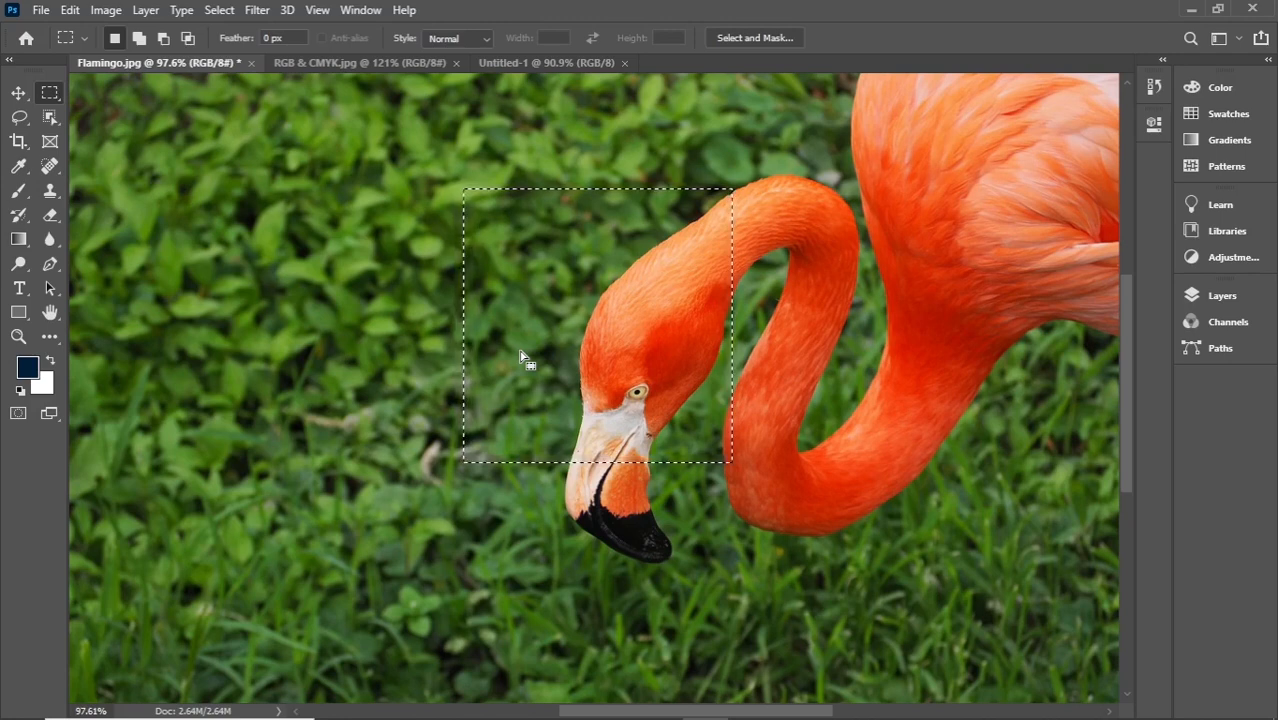
Step: Switch to Add to selection mode, add two upright rectangles over the foliage, and undo both additions
left_click(139, 39)
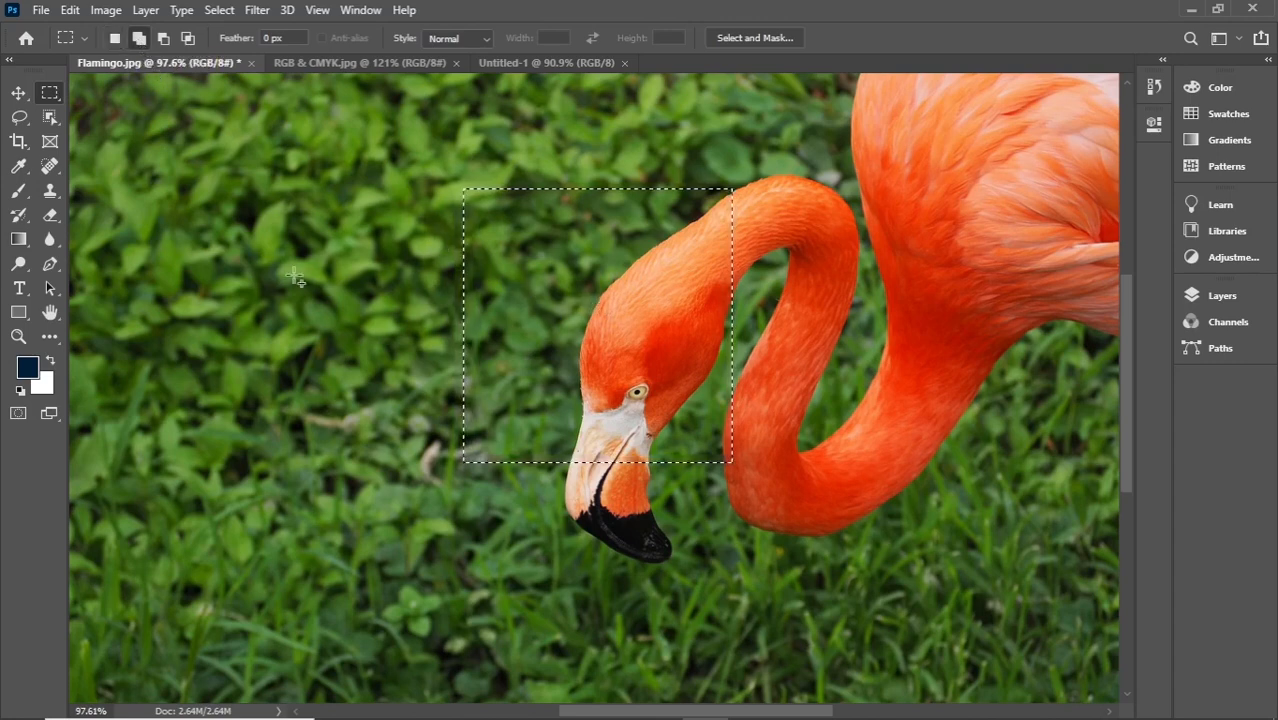
left_click_drag(185, 191, 309, 385)
left_click_drag(368, 189, 443, 397)
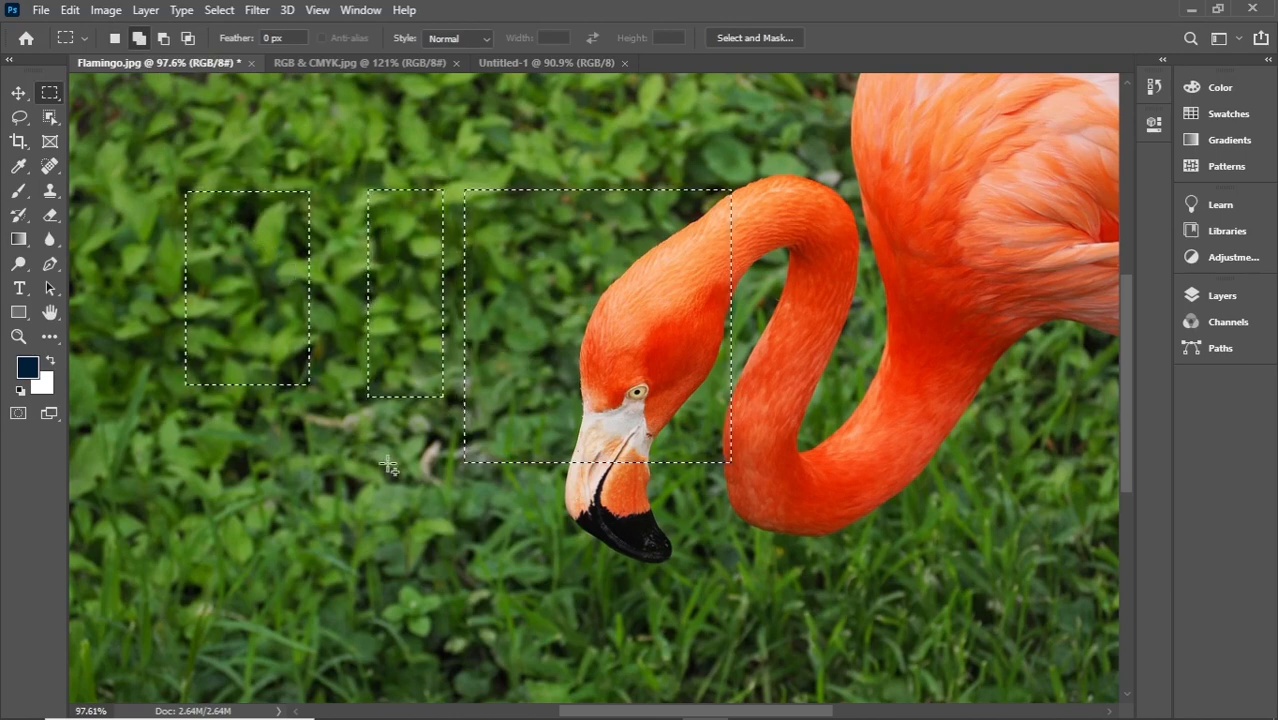
key("ctrl+z")
key("ctrl+z")
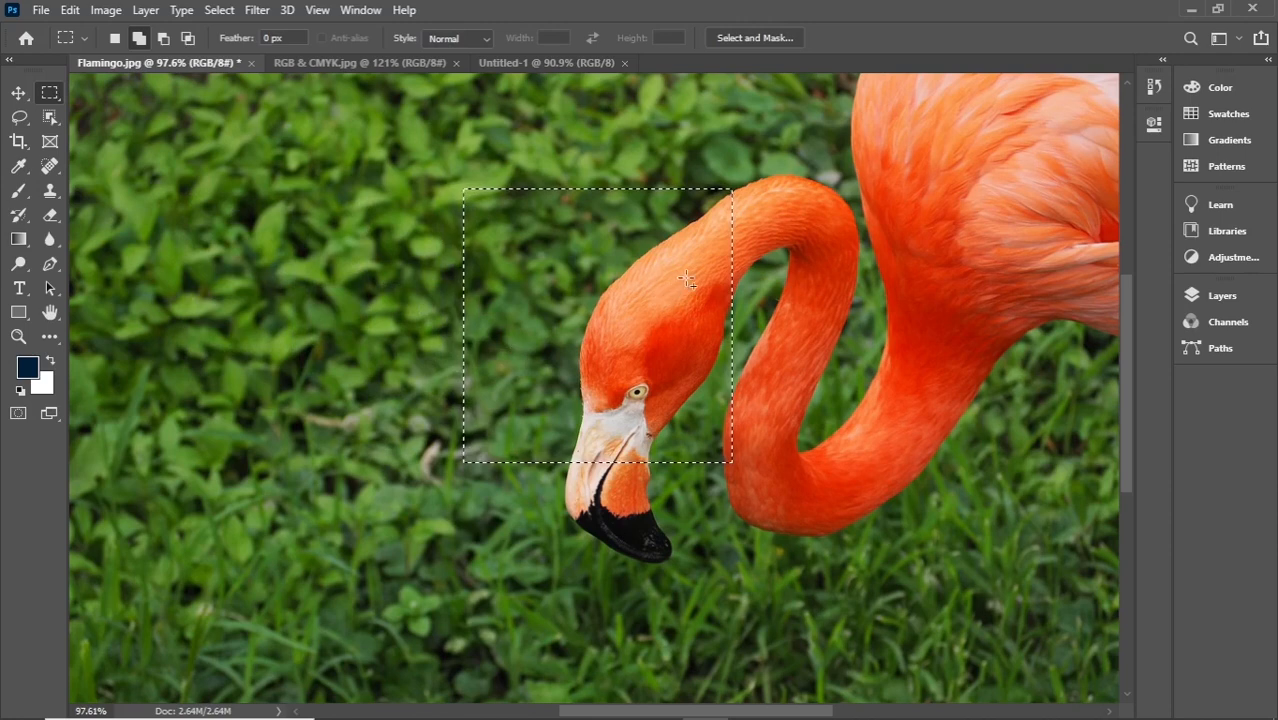
Step: Extend the selection over part of the neck and the beak, and add three separate foliage rectangles
left_click_drag(709, 219, 805, 362)
left_click_drag(300, 225, 377, 356)
left_click_drag(240, 380, 330, 511)
left_click_drag(555, 575, 385, 480)
left_click_drag(572, 408, 671, 546)
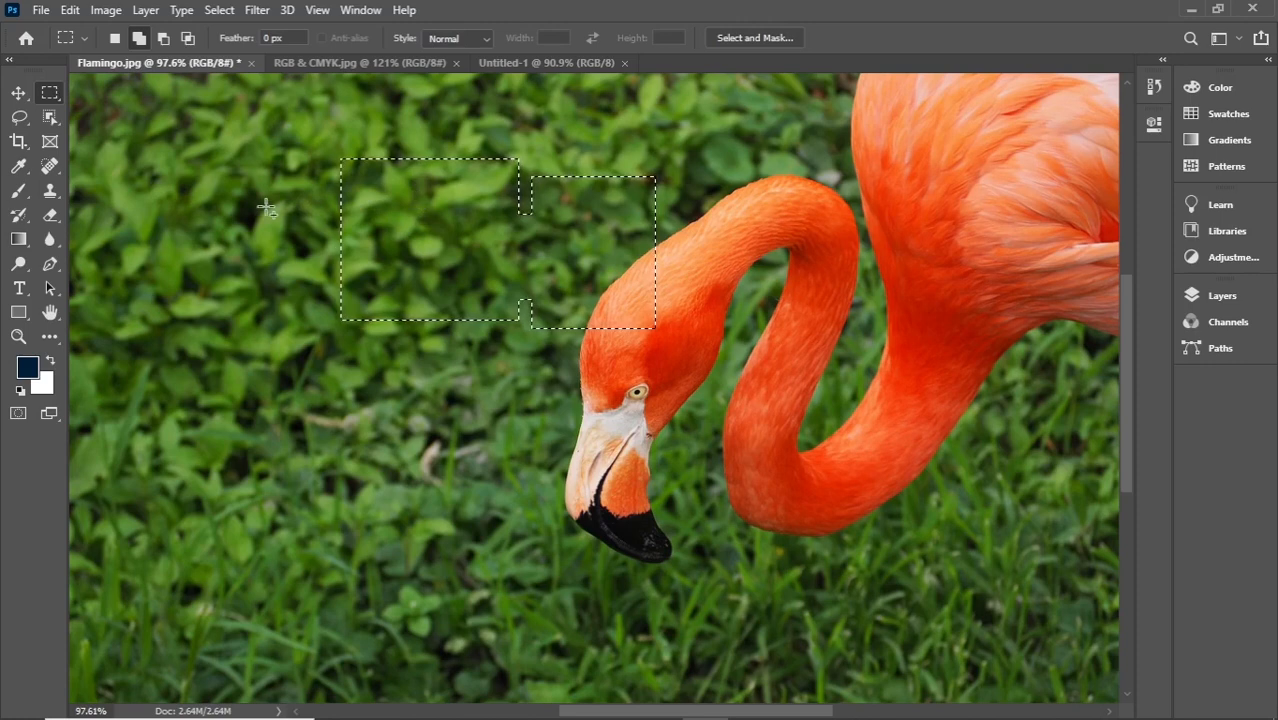
Step: Add another rectangle overlapping the stepped foliage selection and deselect everything
left_click_drag(263, 217, 382, 408)
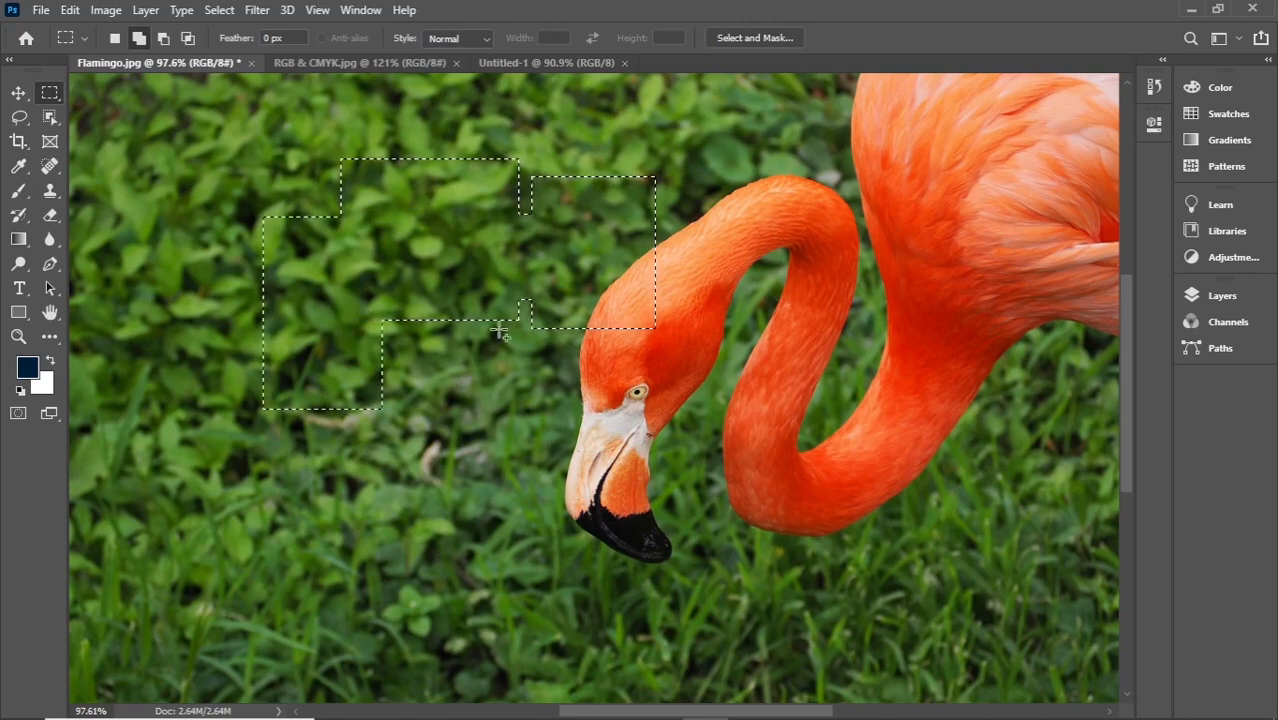
right_click(431, 205)
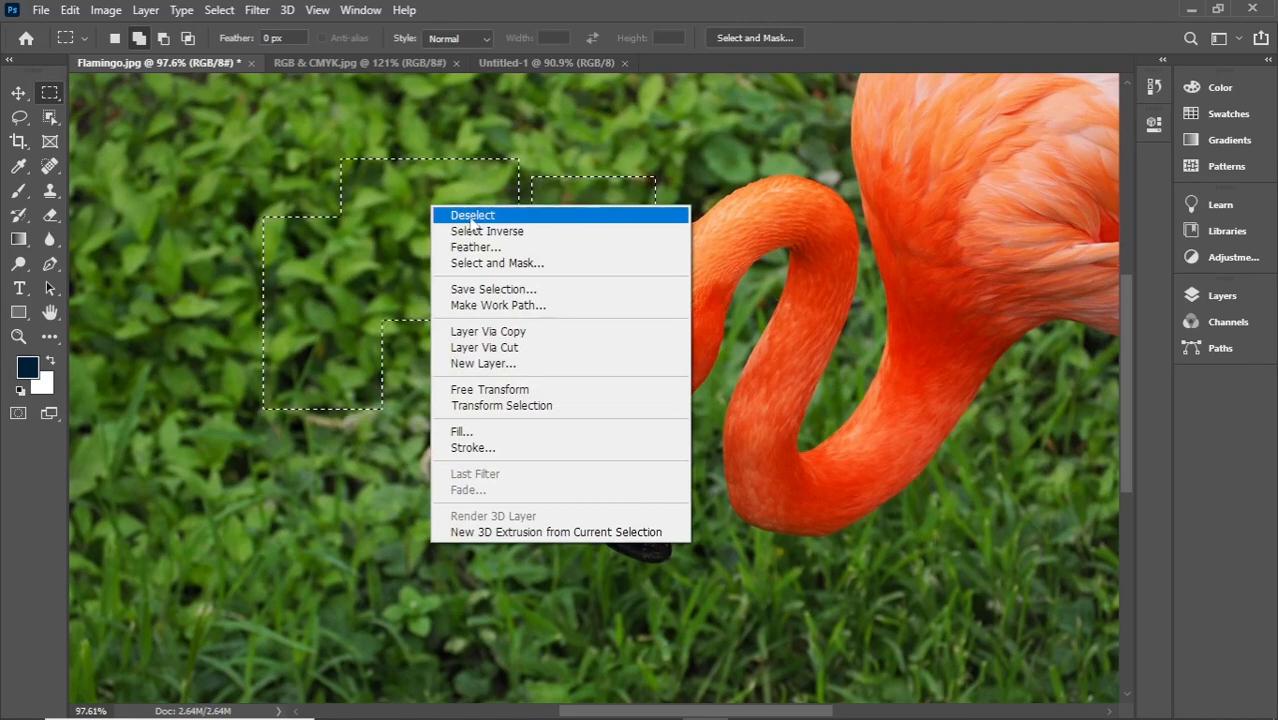
left_click(471, 216)
Step: Practise drawing rectangular selections over the foliage and clearing them with Deselect
left_click_drag(343, 196, 581, 385)
right_click(627, 197)
left_click(660, 207)
left_click_drag(319, 189, 544, 357)
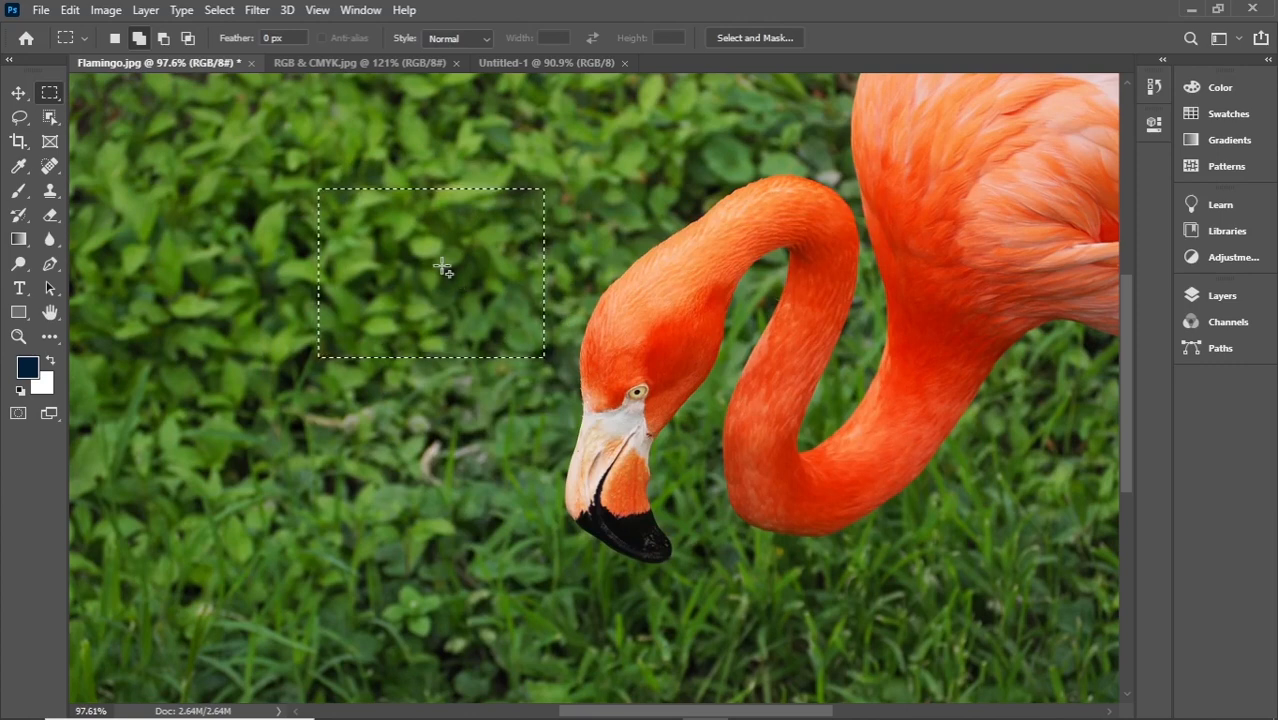
key("ctrl+d")
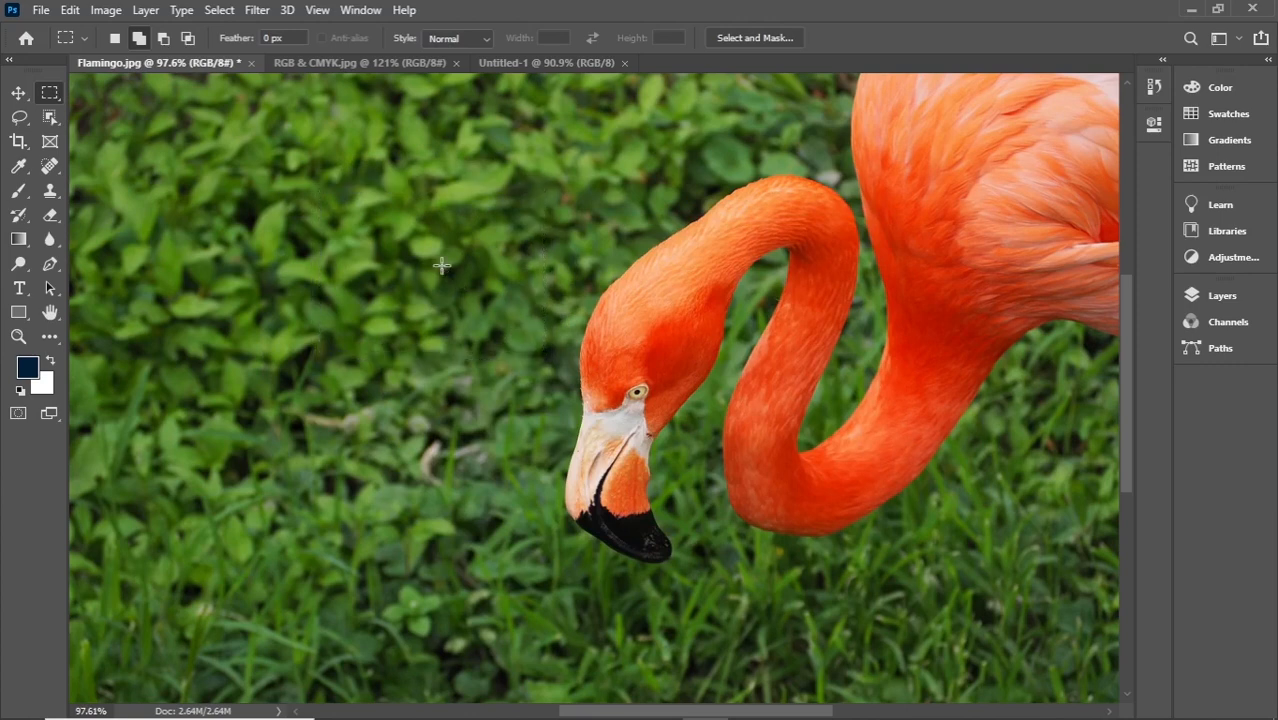
left_click_drag(362, 271, 489, 359)
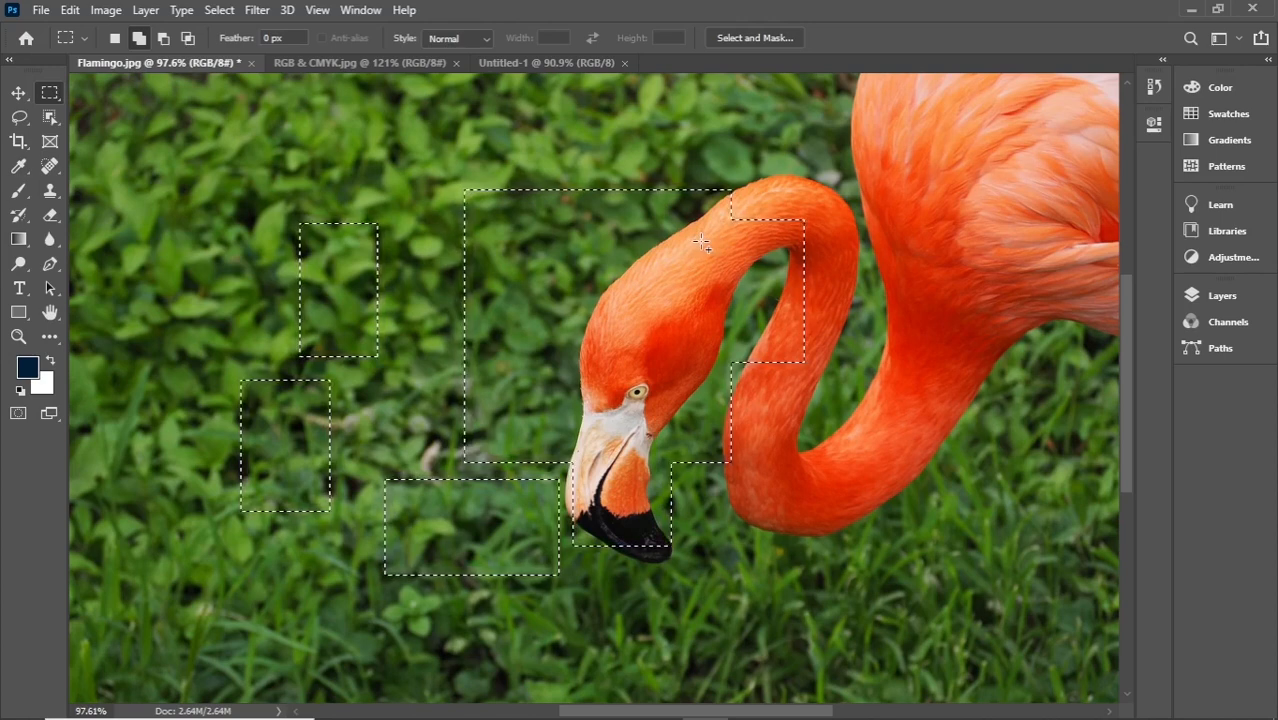
Step: Switch to Subtract from selection mode and remove the separate foliage rectangles and the beak area from the selection
left_click(162, 40)
left_click_drag(245, 177, 415, 415)
left_click_drag(219, 339, 345, 518)
left_click_drag(358, 457, 768, 629)
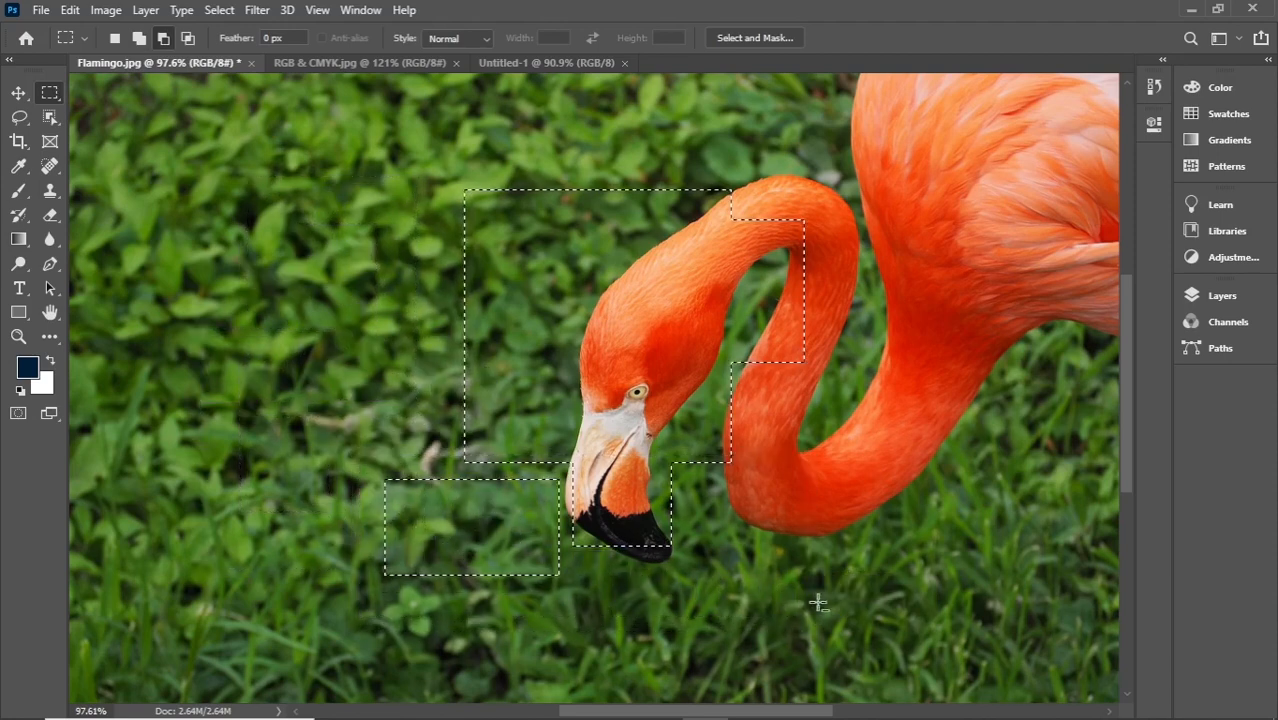
Step: Trim the selection's neck-side extension and subtract two upright rectangles inside it over the flamingo's head
left_click_drag(886, 187, 760, 428)
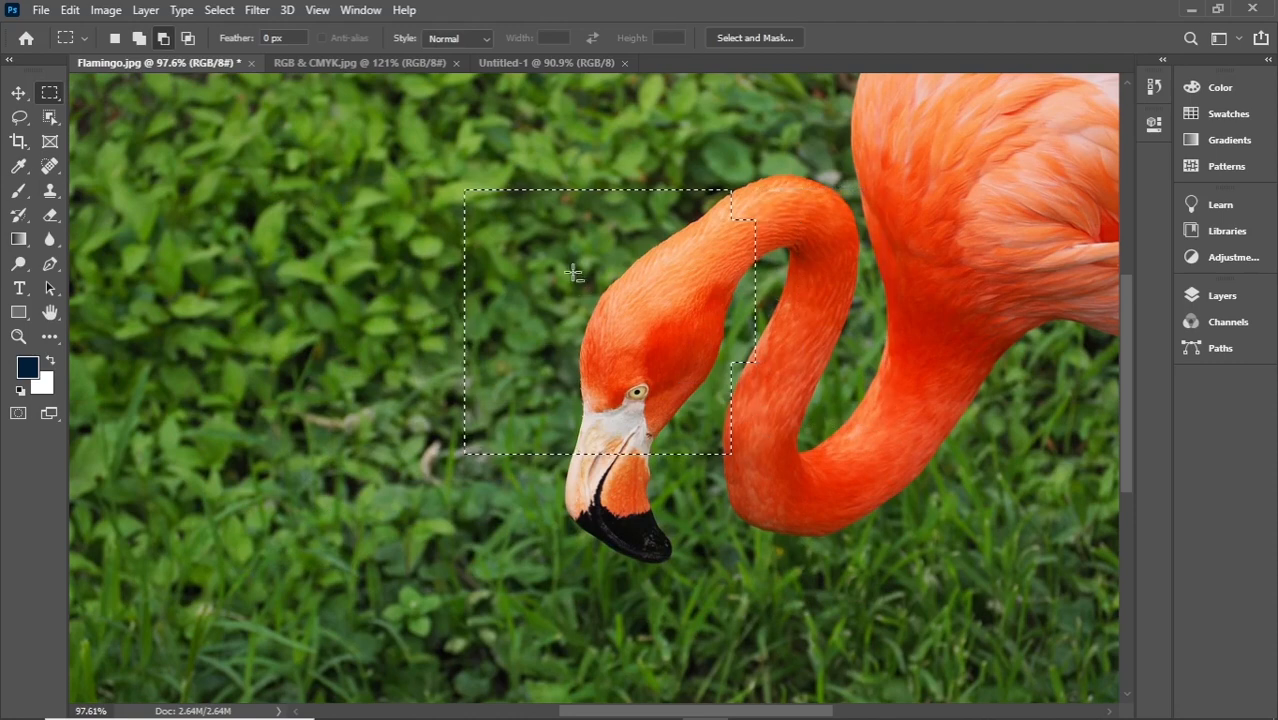
left_click_drag(571, 268, 638, 398)
left_click_drag(715, 265, 659, 368)
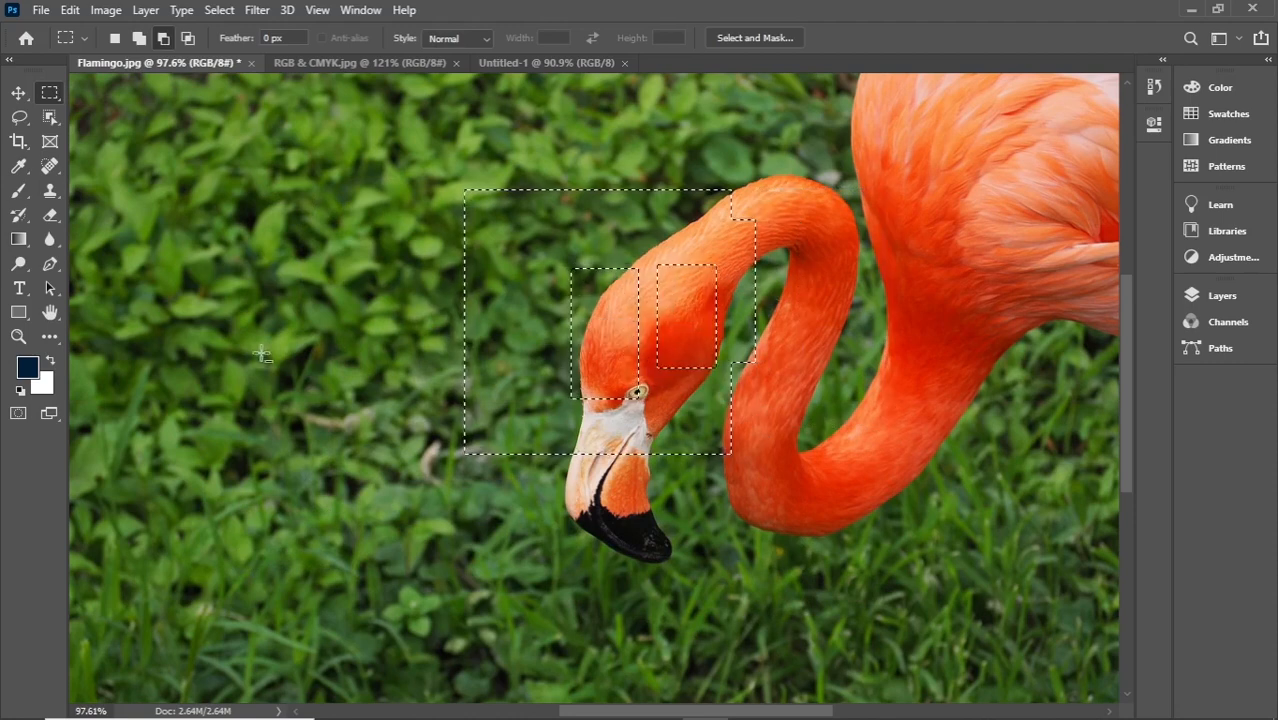
Step: Try subtracting several rectangles drawn over the foliage outside the existing selection
left_click_drag(210, 150, 308, 403)
left_click_drag(200, 236, 328, 456)
left_click_drag(382, 519, 207, 282)
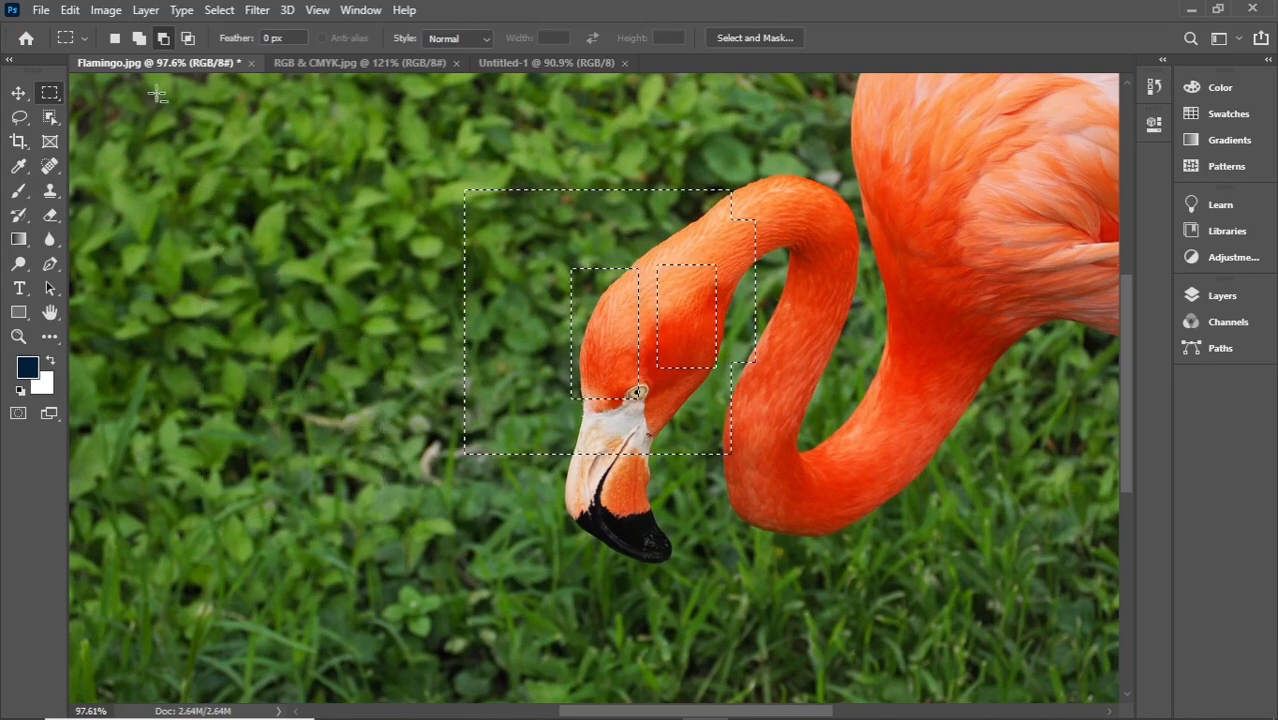
left_click_drag(253, 160, 357, 400)
left_click_drag(250, 224, 351, 488)
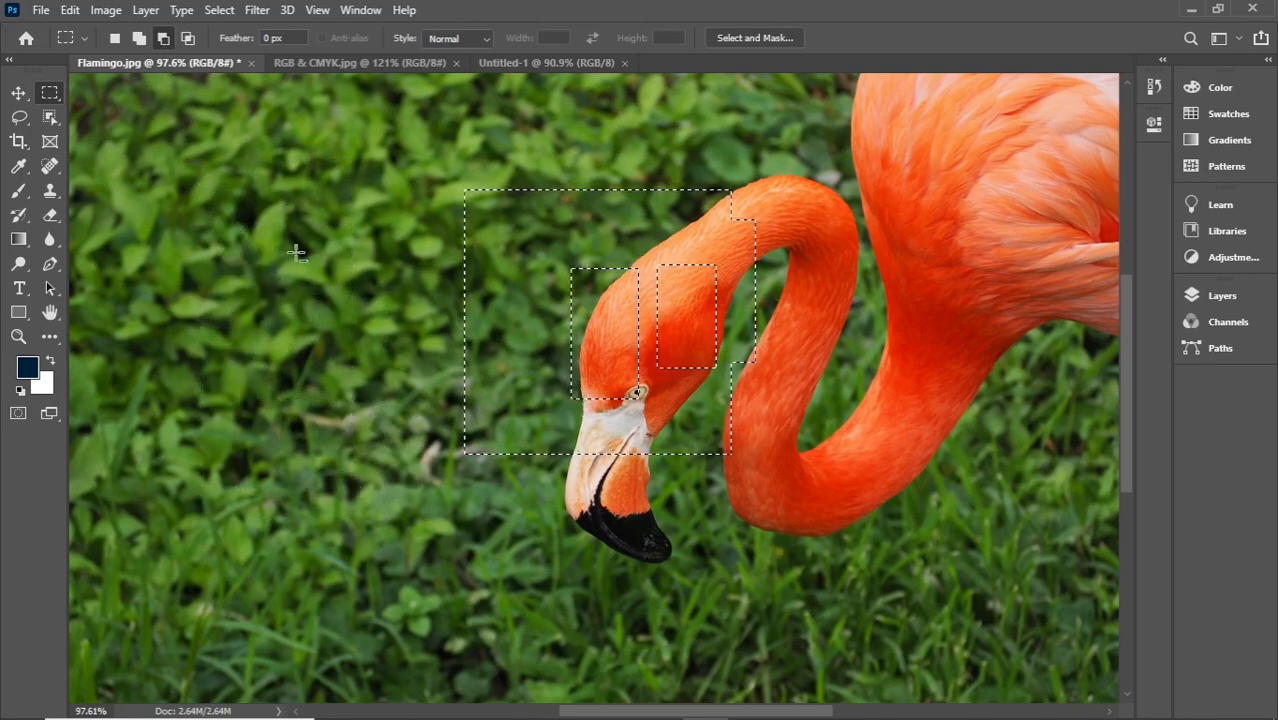
left_click_drag(251, 194, 335, 292)
Step: Subtract a foliage block beside the flamingo's head and the whole neck-side portion from the selection, then deselect everything
left_click_drag(528, 226, 620, 405)
left_click_drag(865, 187, 618, 537)
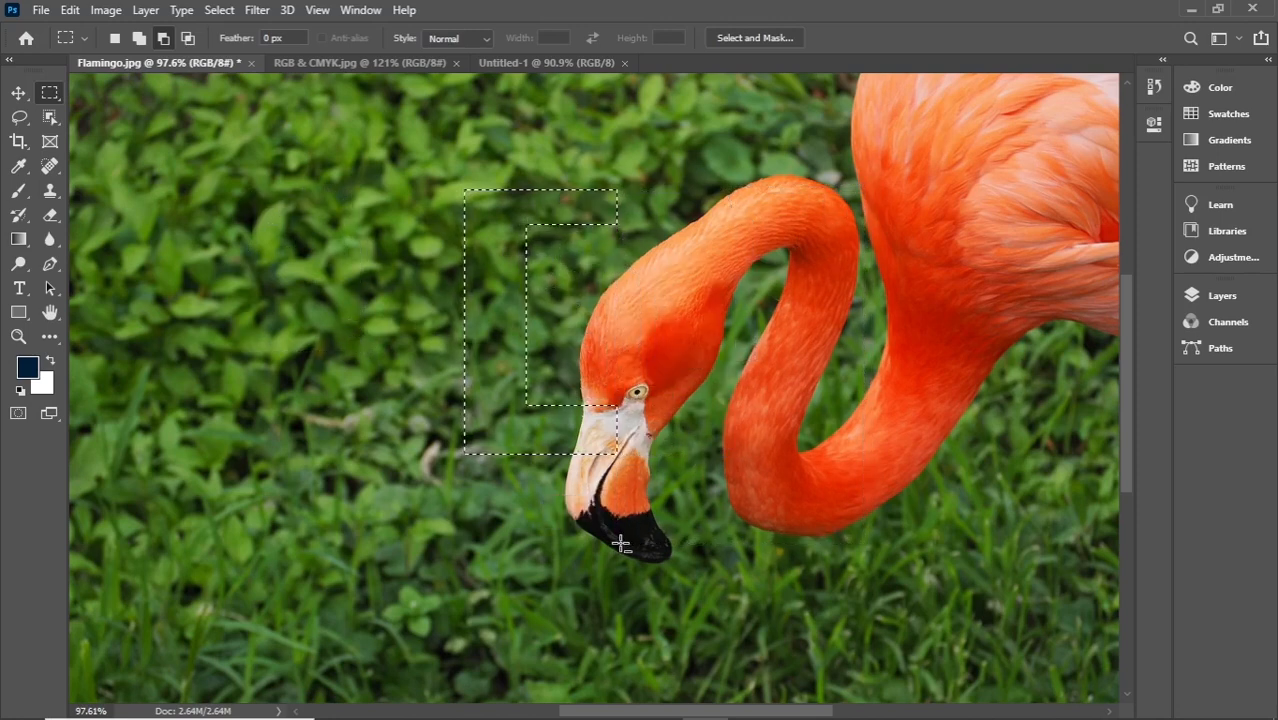
right_click(485, 212)
left_click(505, 224)
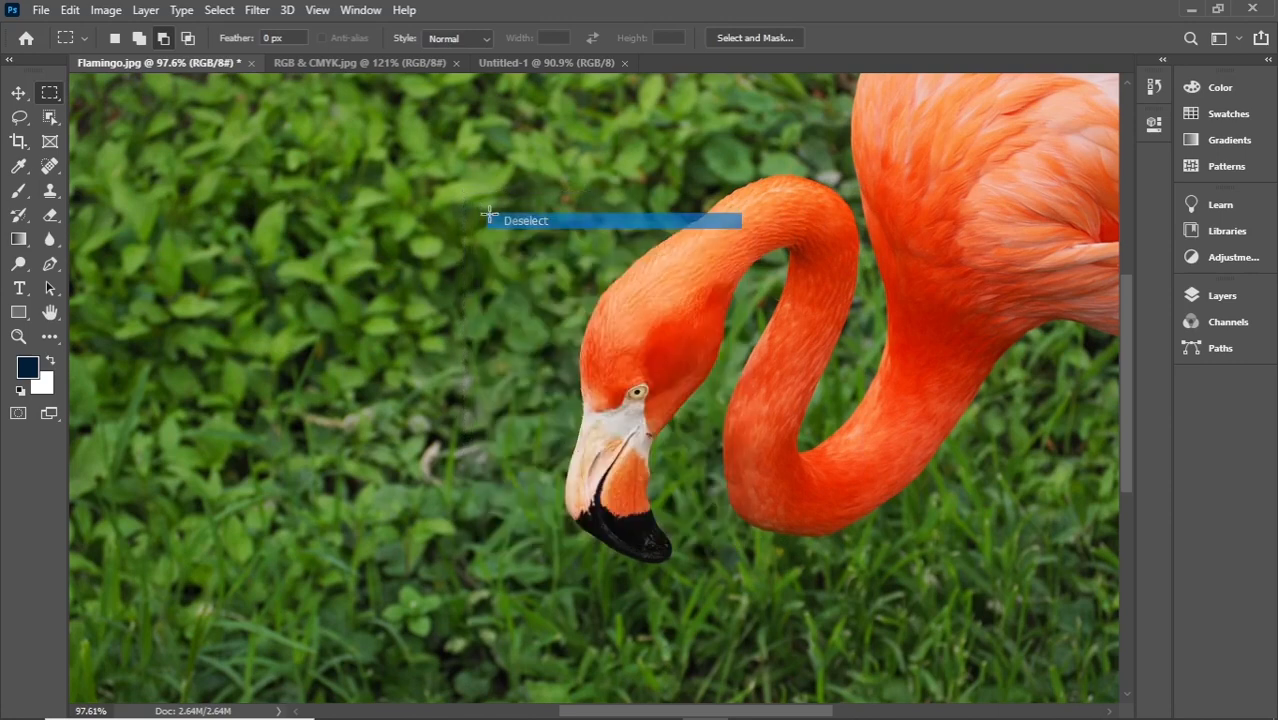
Step: Draw a rectangular selection over the foliage in Add to selection mode and temporarily subtract rectangles from its corners and upper edge
left_click(136, 39)
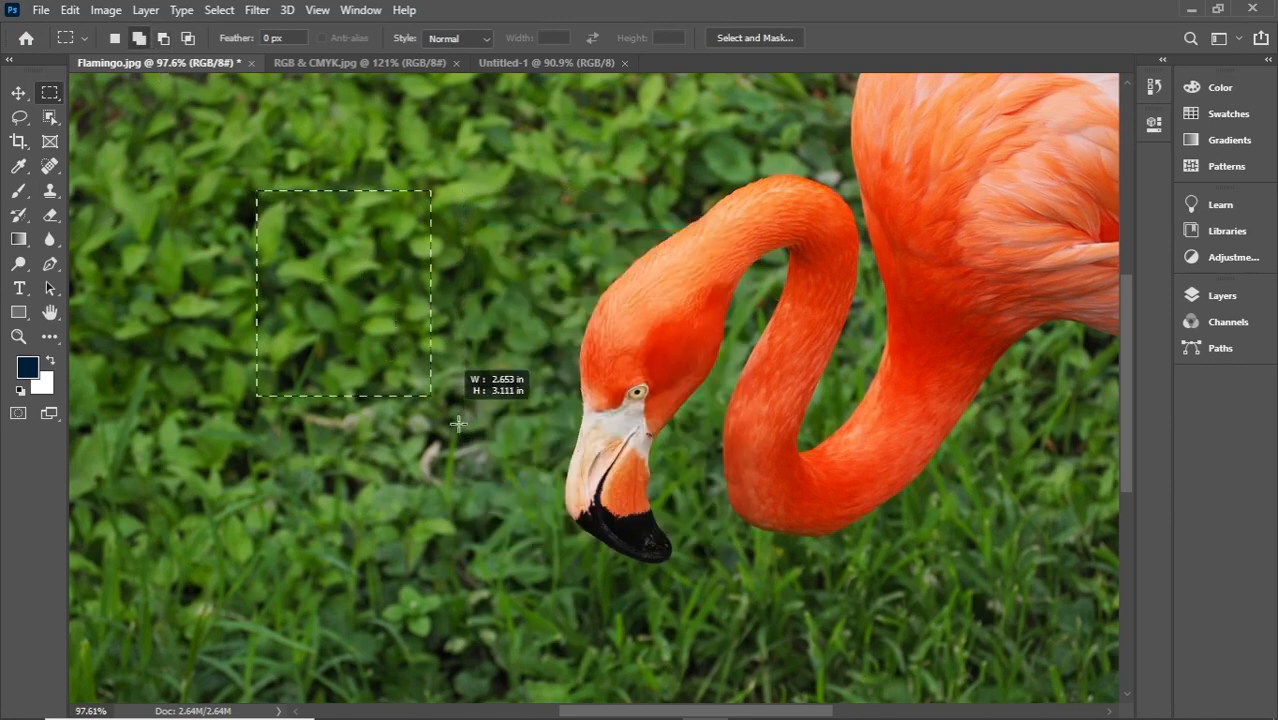
left_click_drag(458, 424, 565, 493)
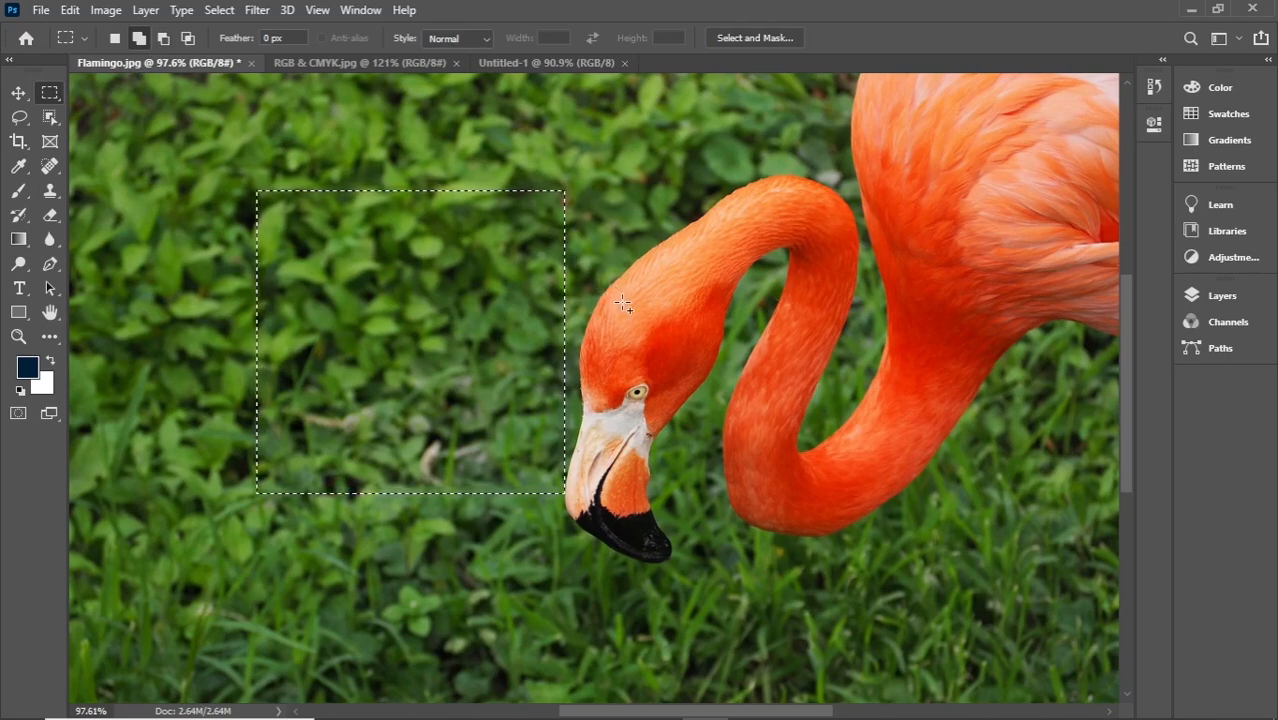
key("alt")
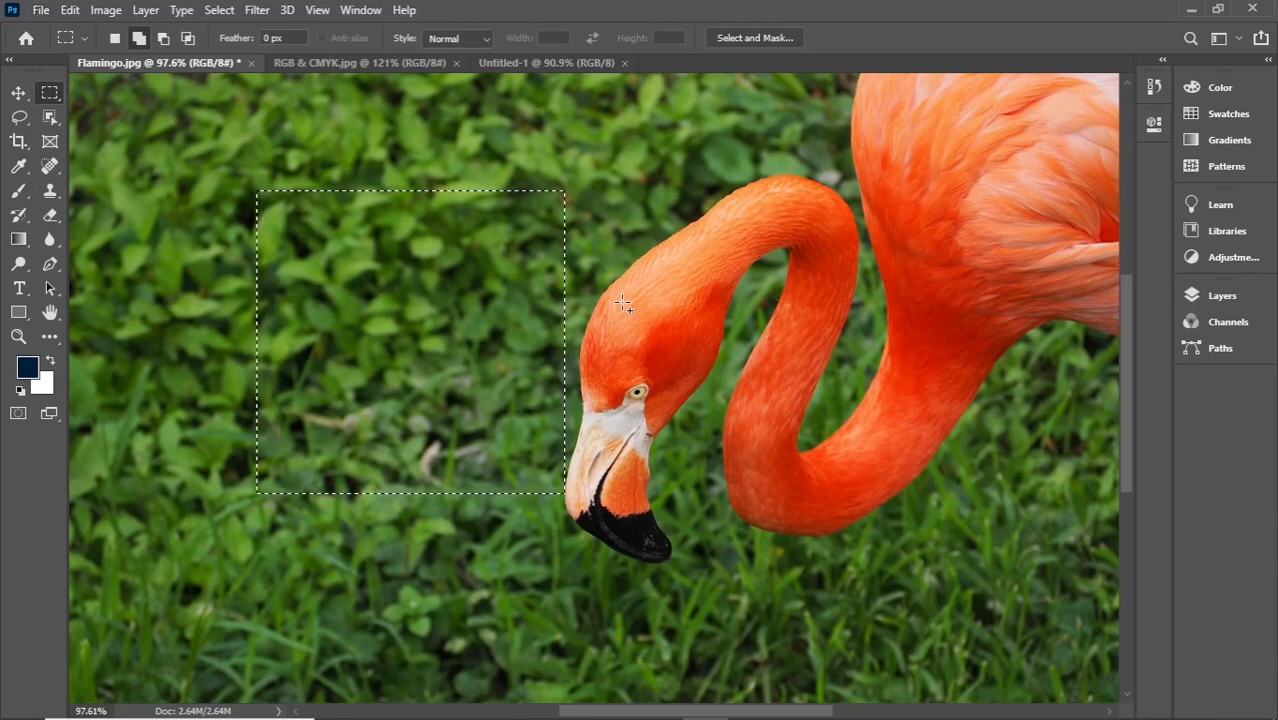
key("alt")
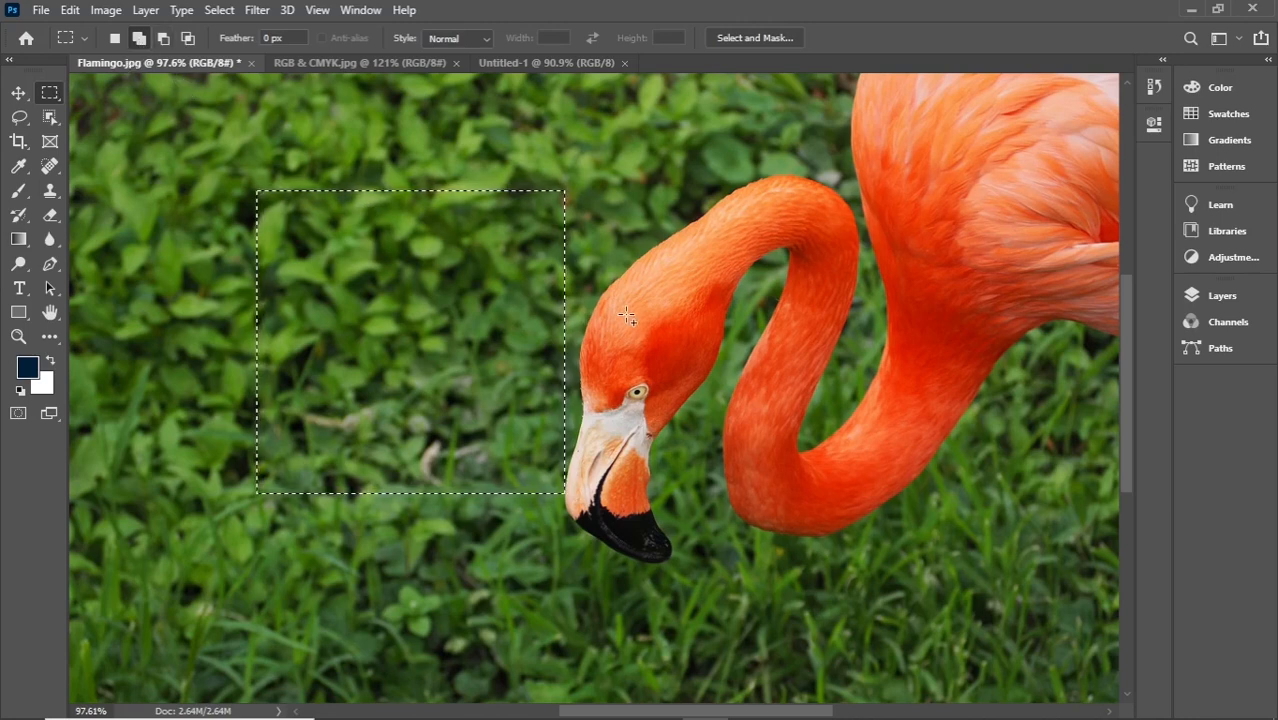
key("alt")
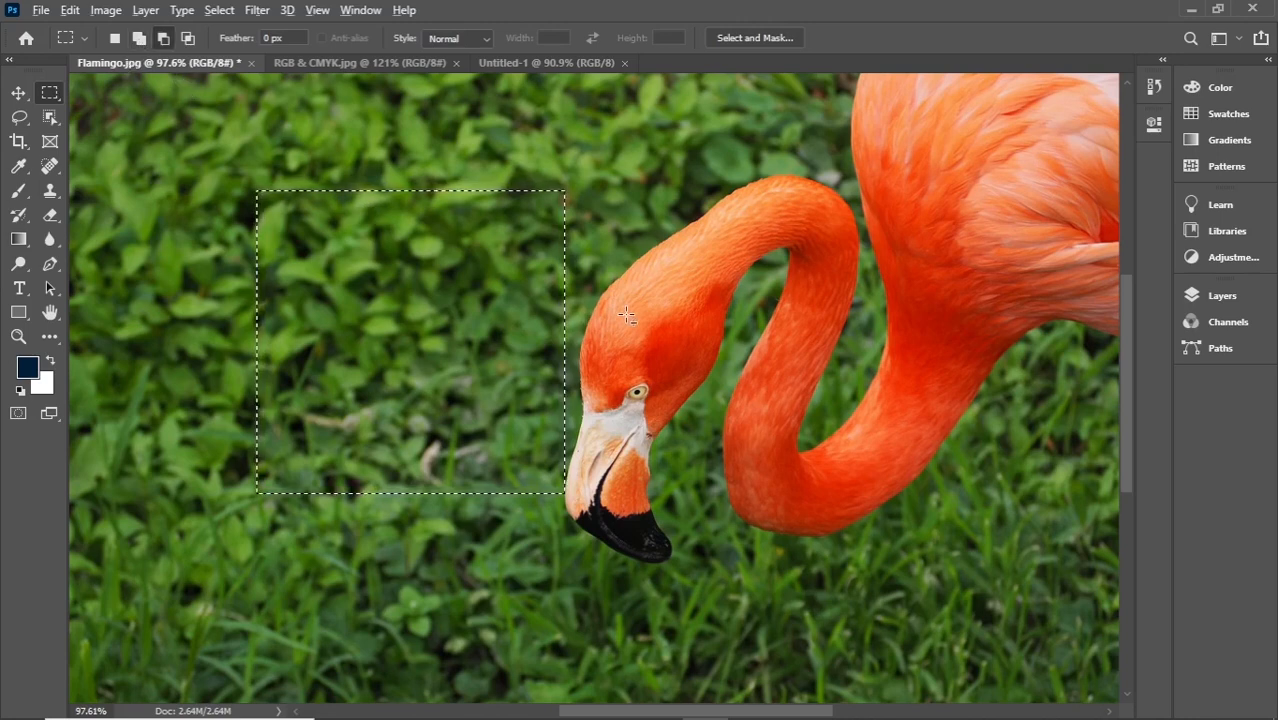
left_click_drag(520, 262, 600, 424)
left_click_drag(441, 351, 360, 397)
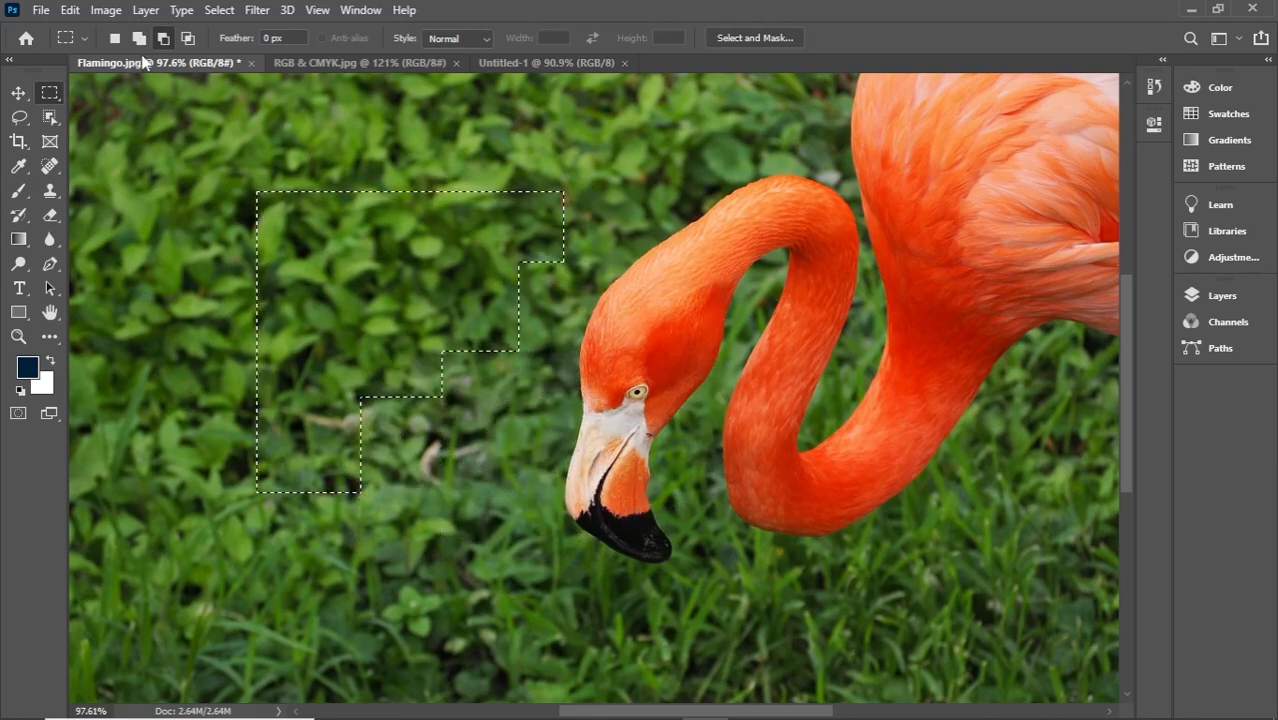
left_click_drag(219, 165, 337, 300)
left_click_drag(465, 254, 465, 254)
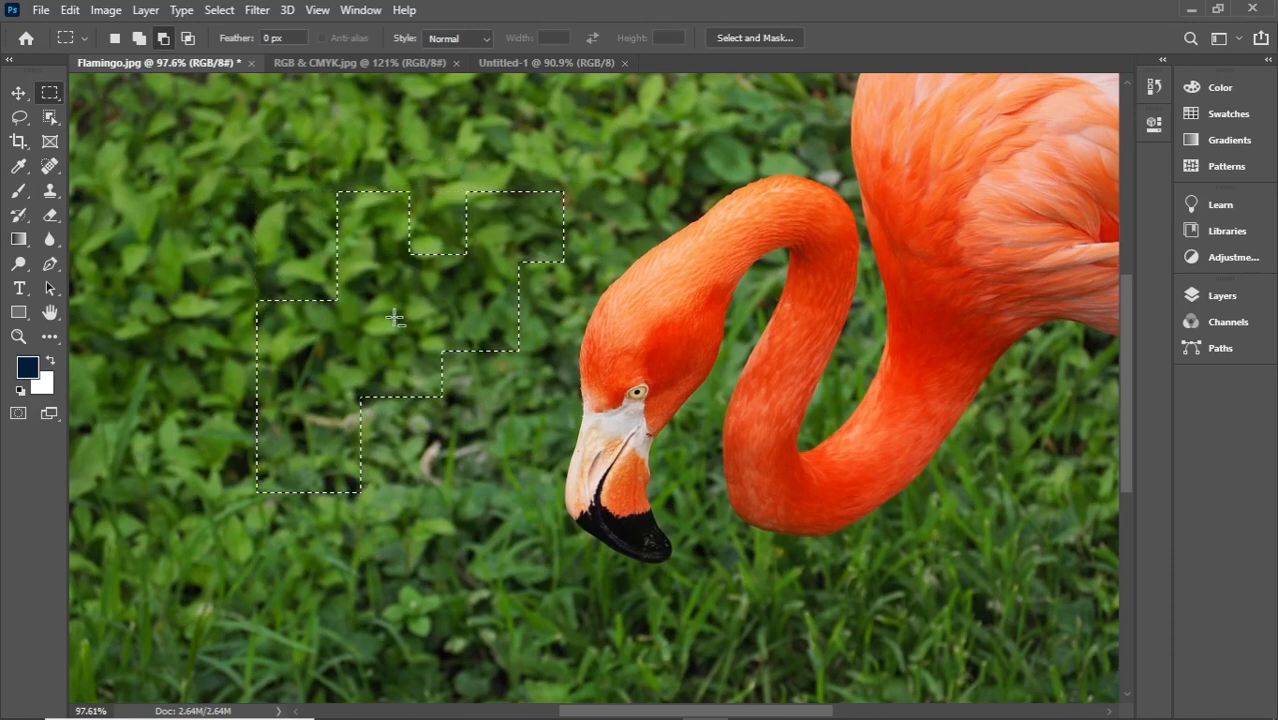
Step: Add three overlapping rectangles along the left, lower and right edges of the stepped foliage selection
left_click_drag(219, 328, 310, 460)
left_click_drag(438, 518, 336, 355)
left_click_drag(554, 413, 430, 313)
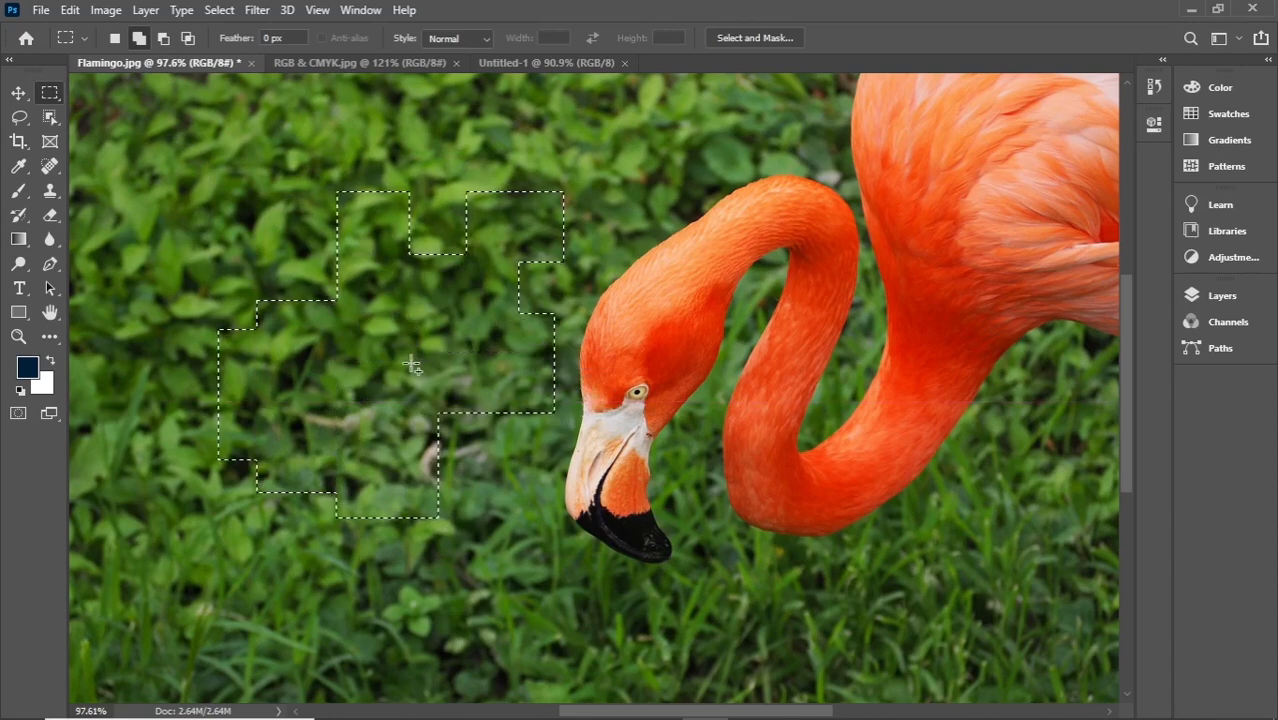
Step: Switch to Subtract from selection mode and temporarily add rectangles that extend the selection over the flamingo's head and curved neck
left_click(165, 39)
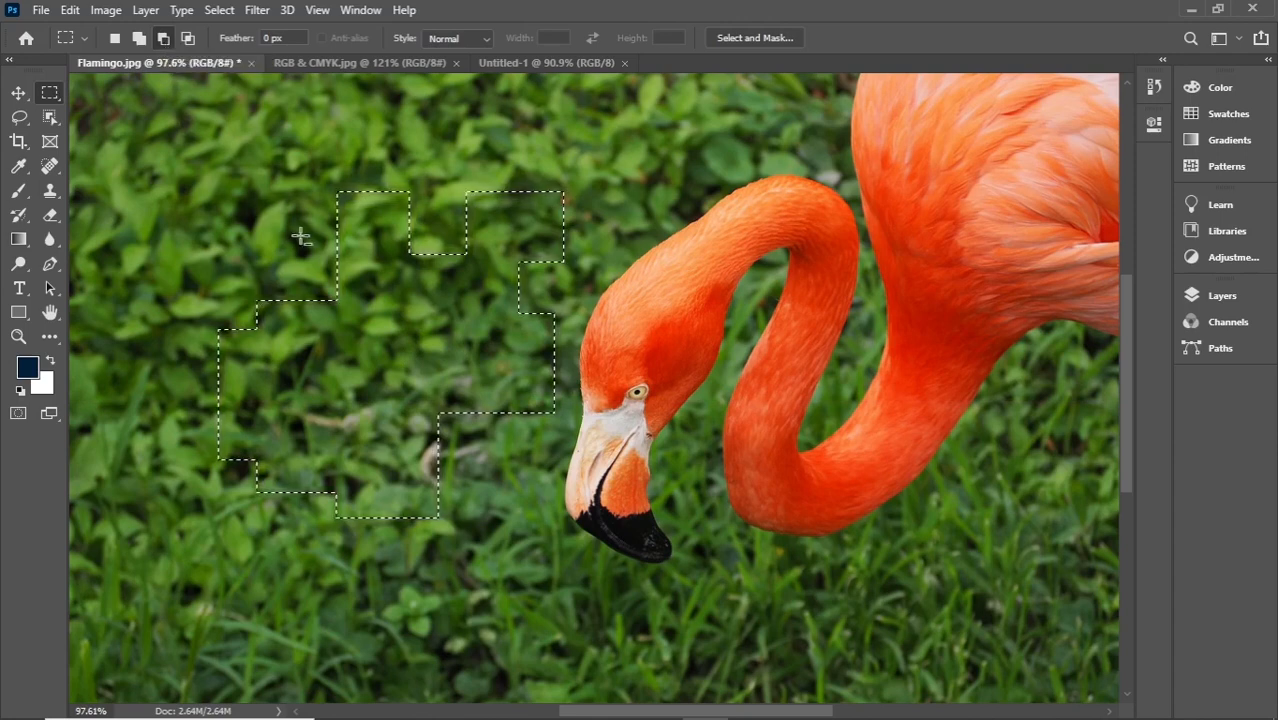
key("shift")
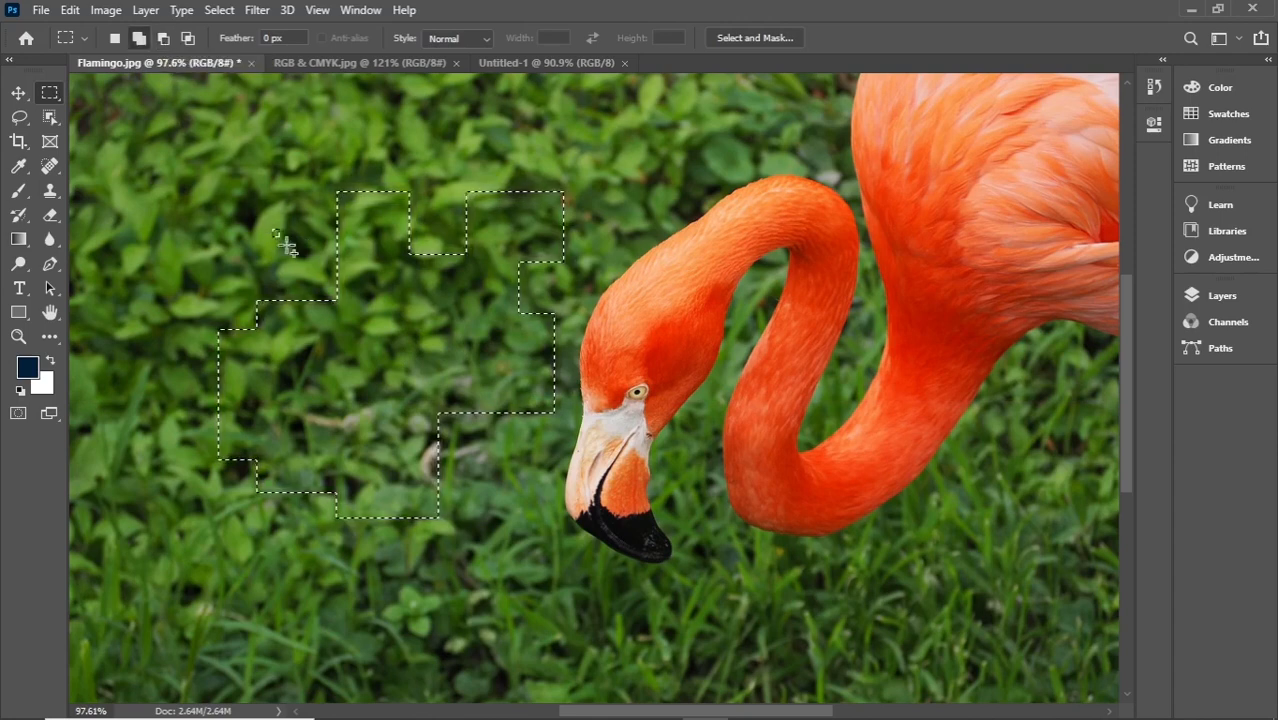
left_click_drag(638, 277, 553, 443)
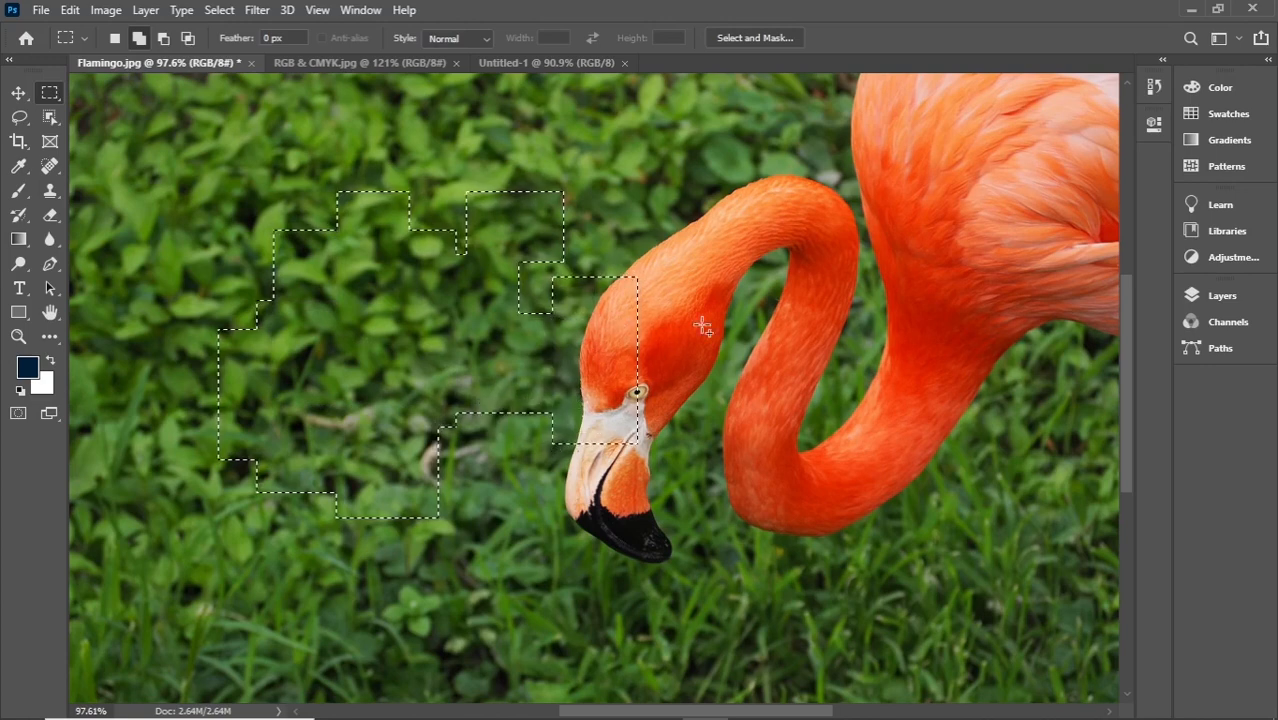
left_click_drag(751, 280, 630, 424)
left_click_drag(810, 266, 703, 406)
left_click_drag(825, 228, 632, 342)
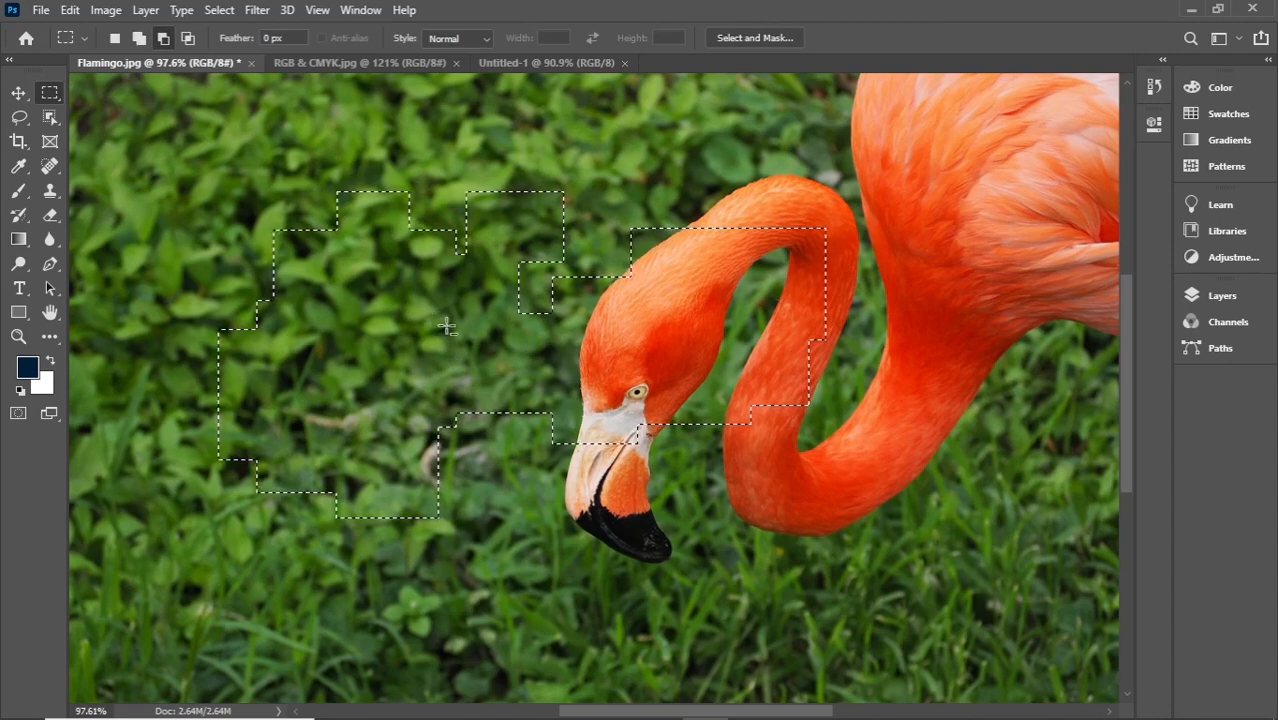
Step: Extend the selection's upper foliage areas in Add to selection mode, and subtract a notch between them plus the head and upper neck
left_click(142, 44)
left_click_drag(226, 182, 377, 340)
left_click_drag(630, 156, 336, 150)
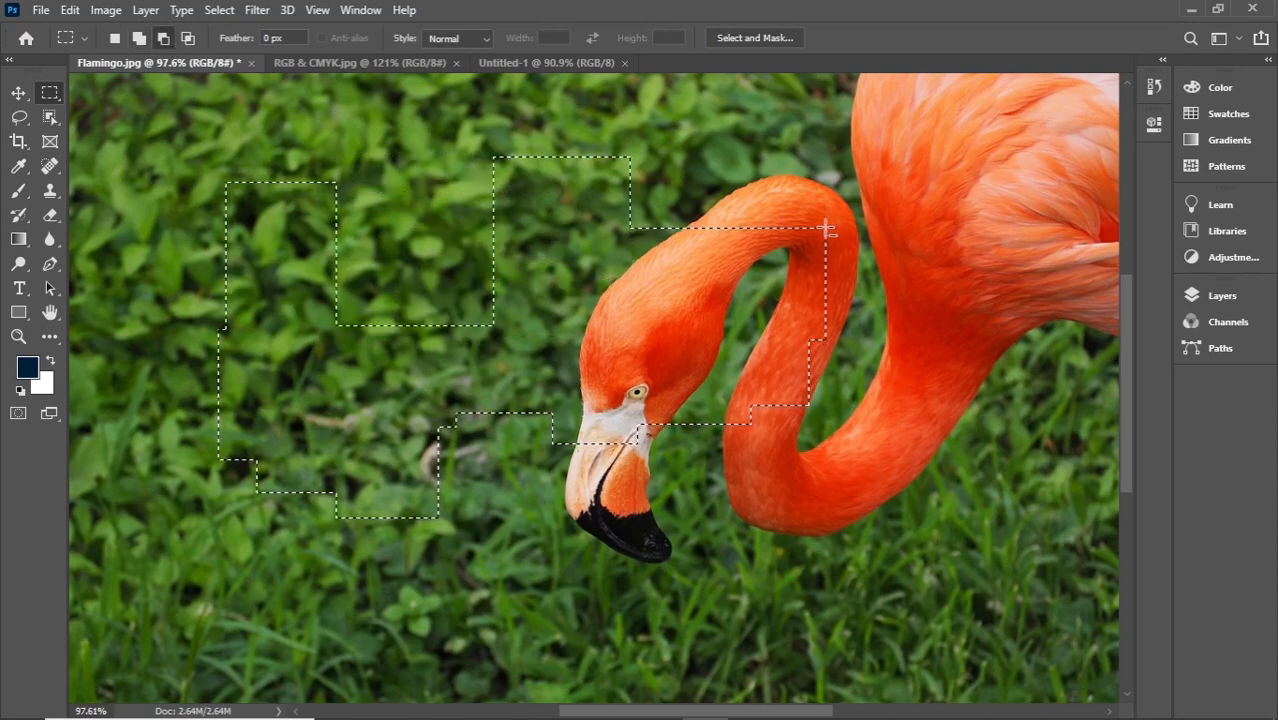
left_click_drag(818, 219, 516, 398)
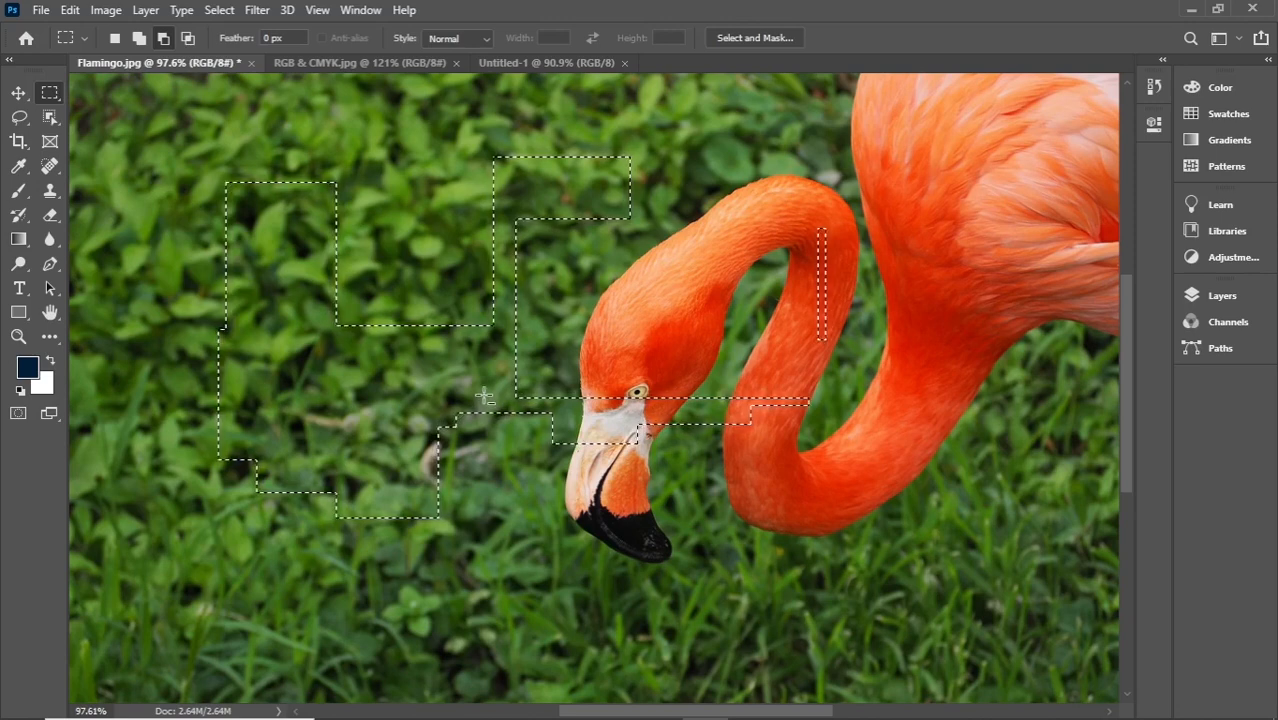
left_click_drag(799, 193, 876, 358)
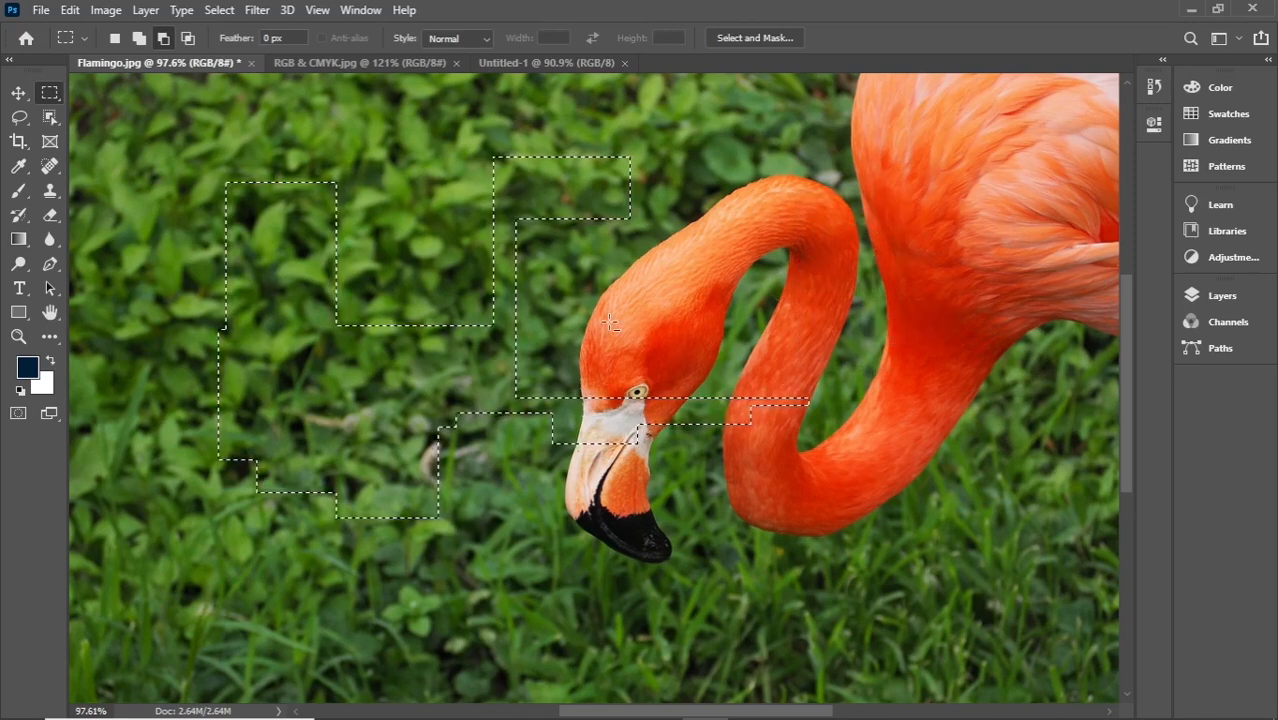
Step: Try Intersect with selection mode with a tall rectangle and a smaller upper one, undoing each intersection
left_click(190, 41)
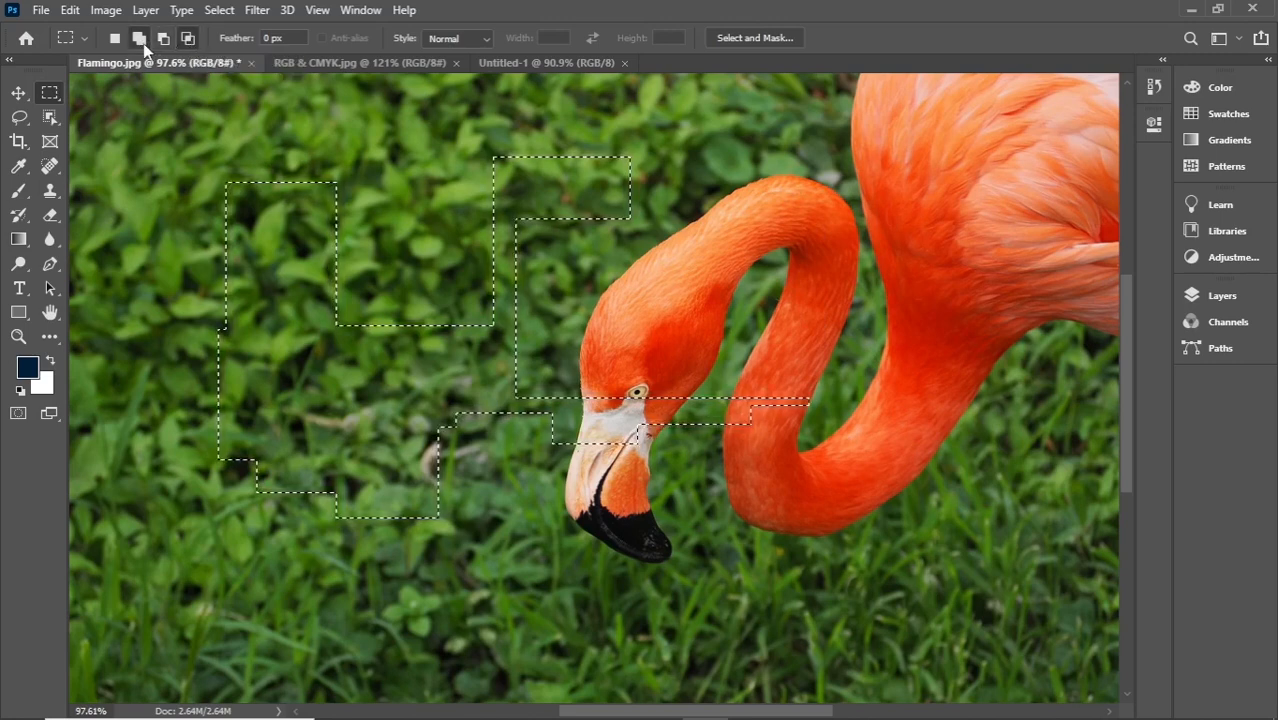
left_click(163, 38)
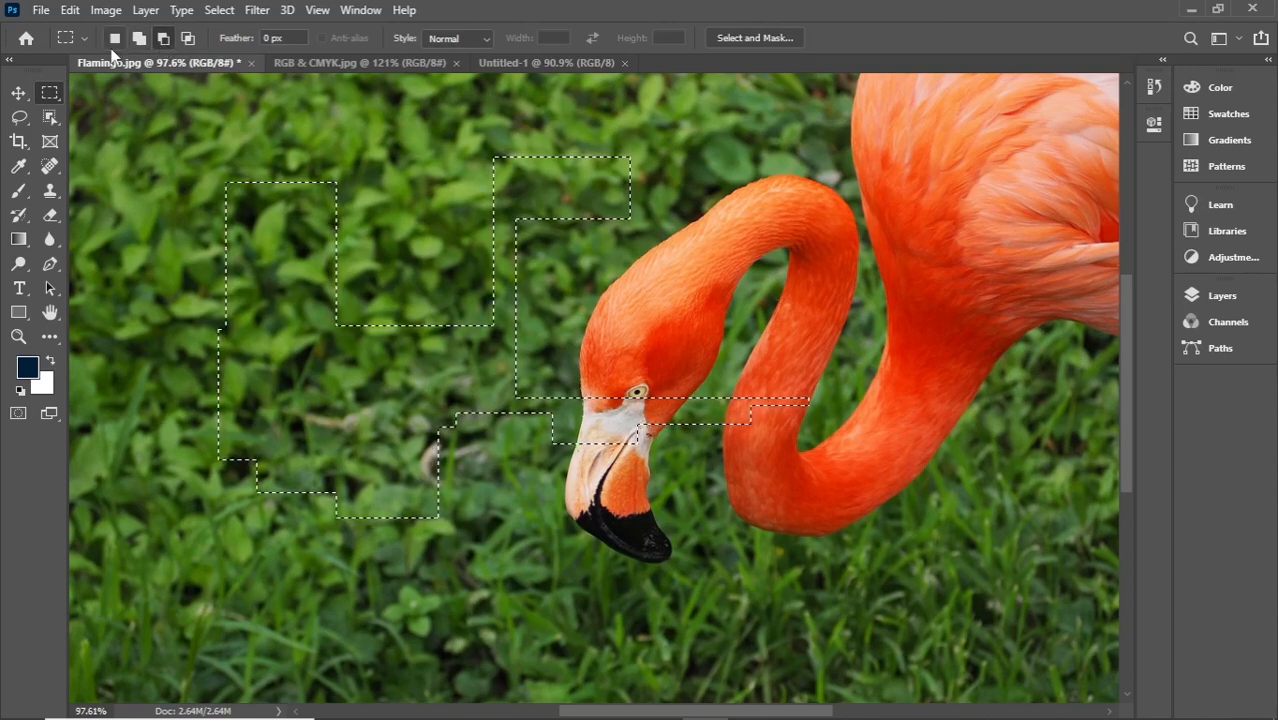
left_click(187, 41)
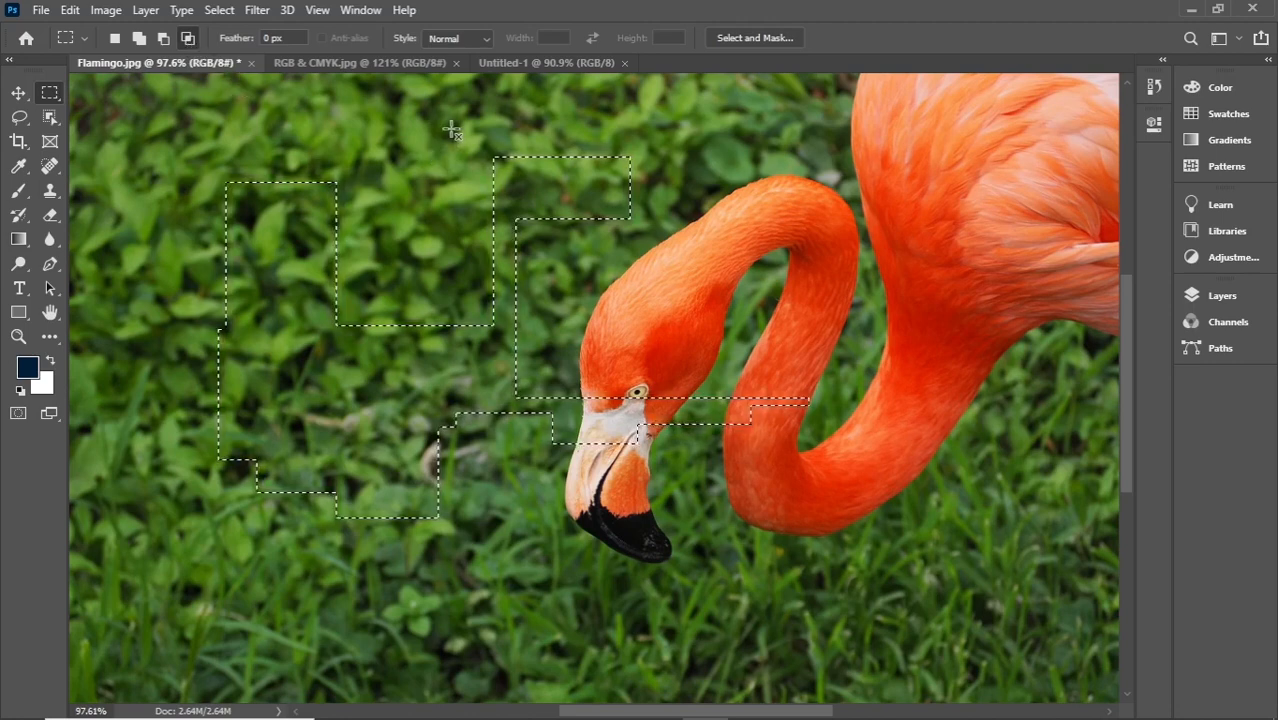
left_click_drag(428, 106, 615, 545)
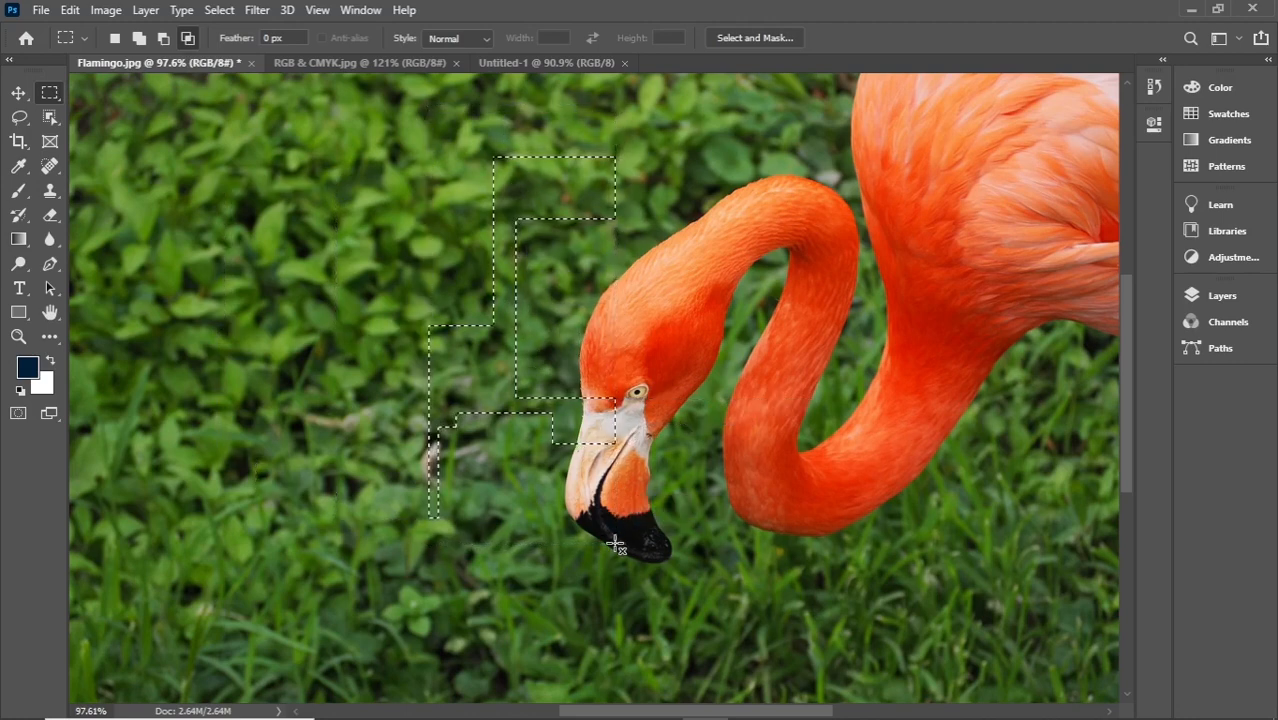
key("ctrl+z")
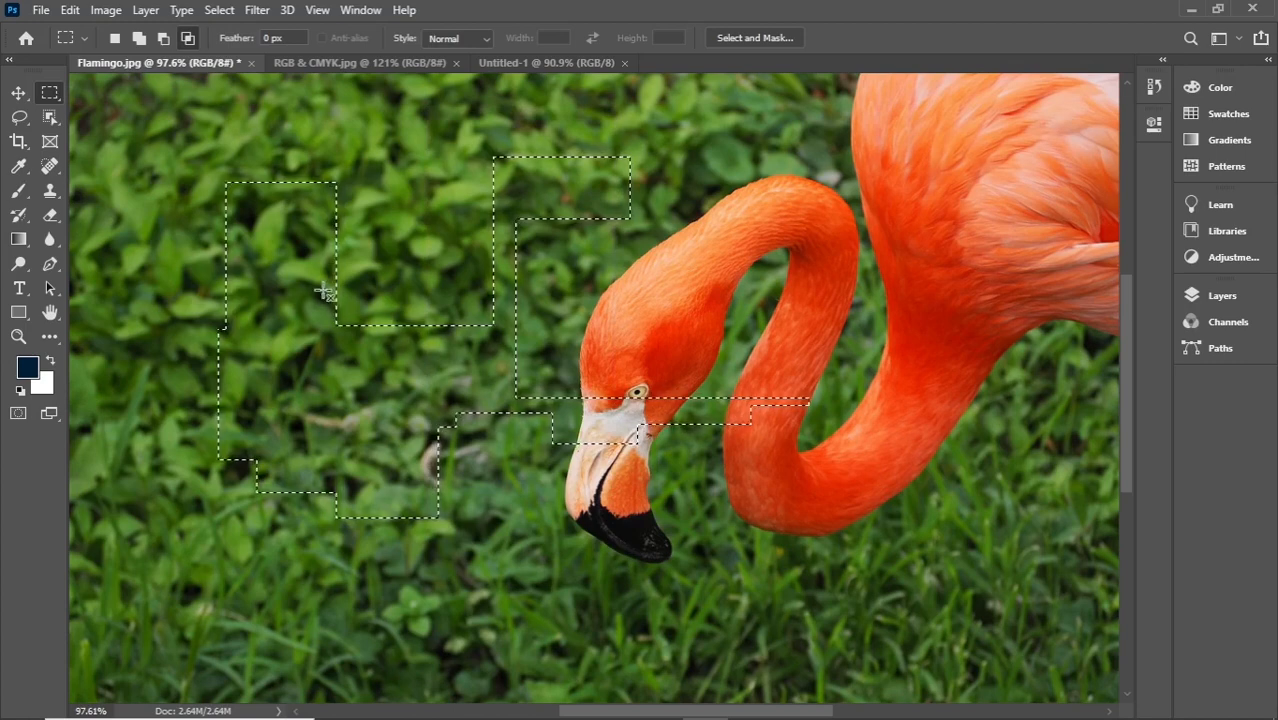
left_click_drag(472, 138, 571, 279)
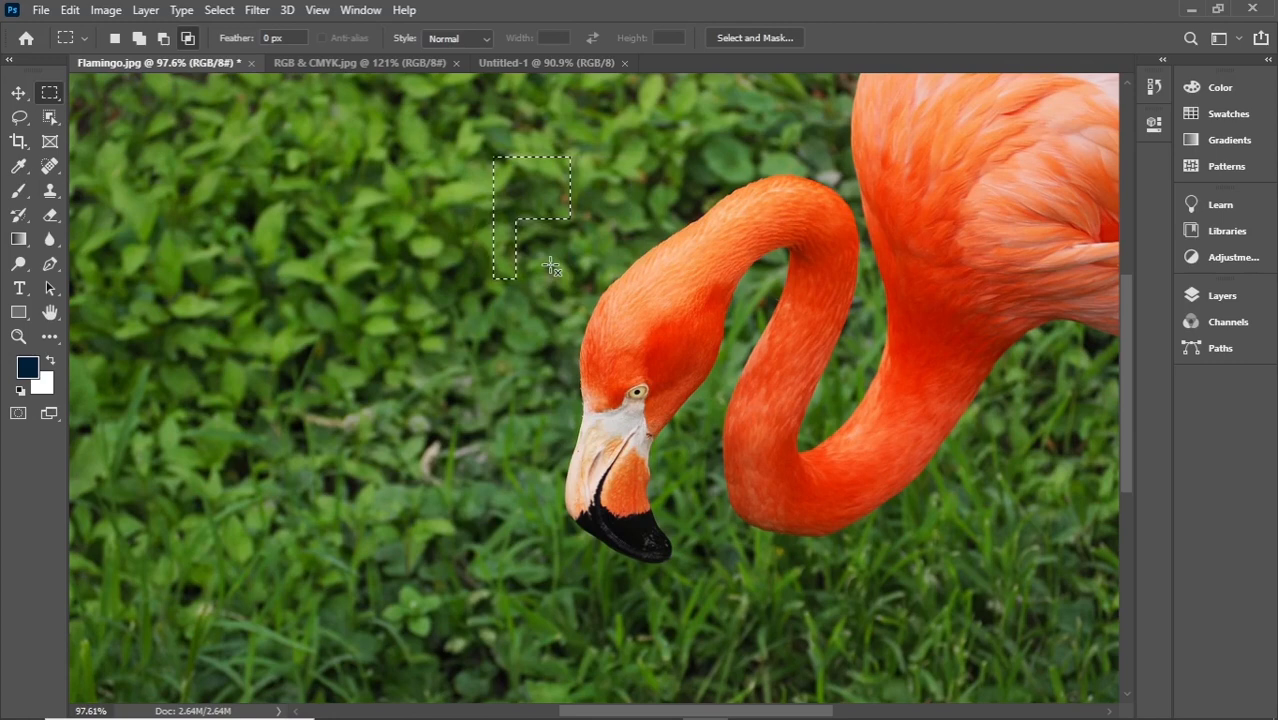
key("ctrl+z")
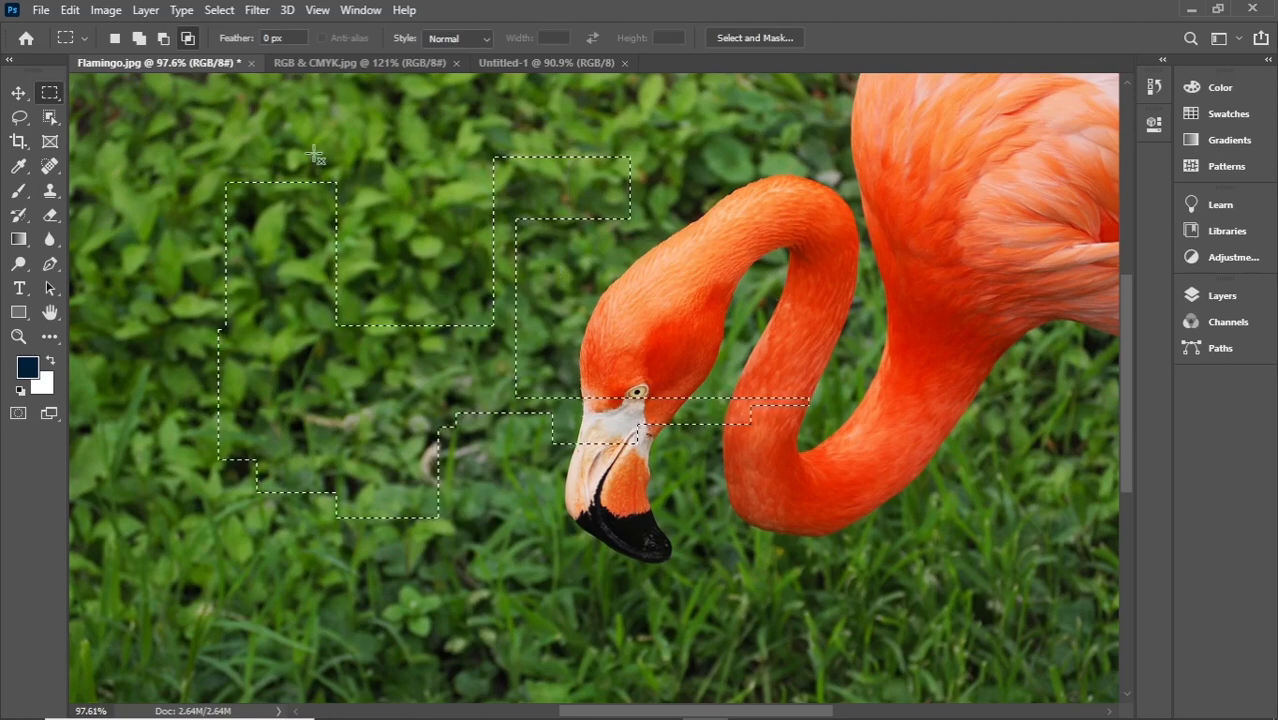
Step: Deselect everything and draw successive rectangles over the foliage, head and neck in New selection mode
right_click(378, 192)
left_click(402, 204)
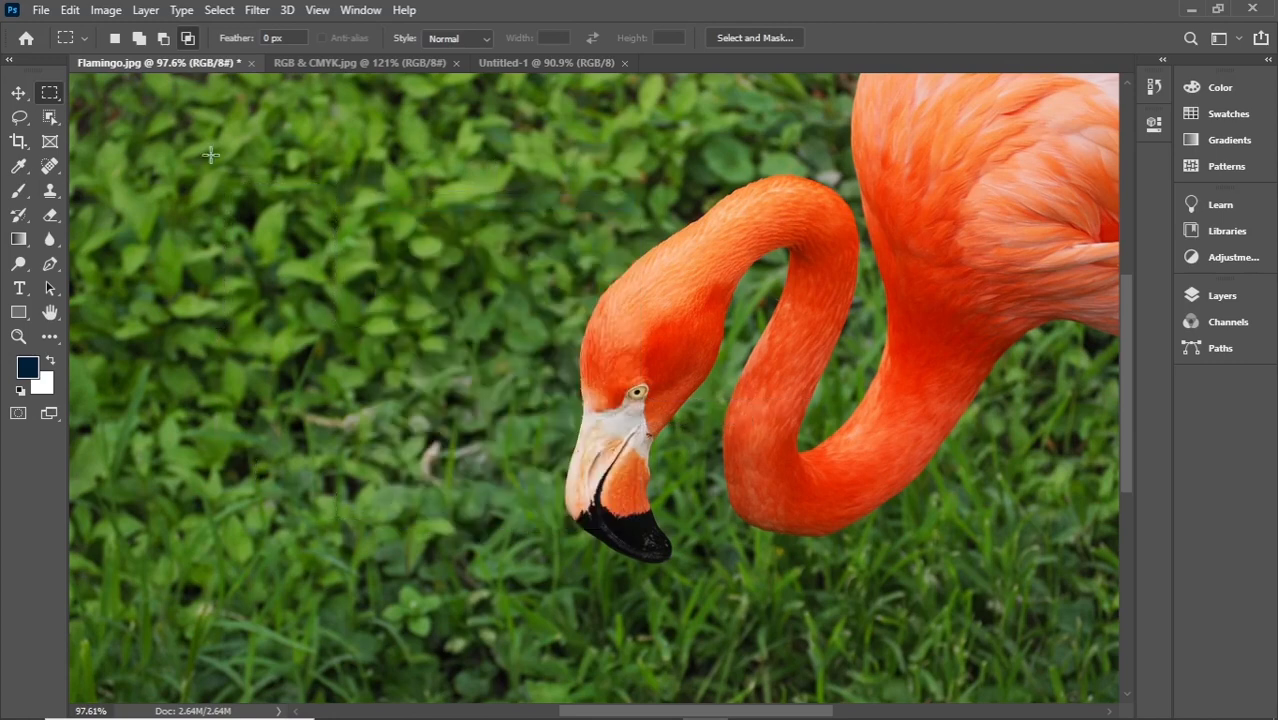
left_click(115, 38)
left_click_drag(134, 129, 334, 310)
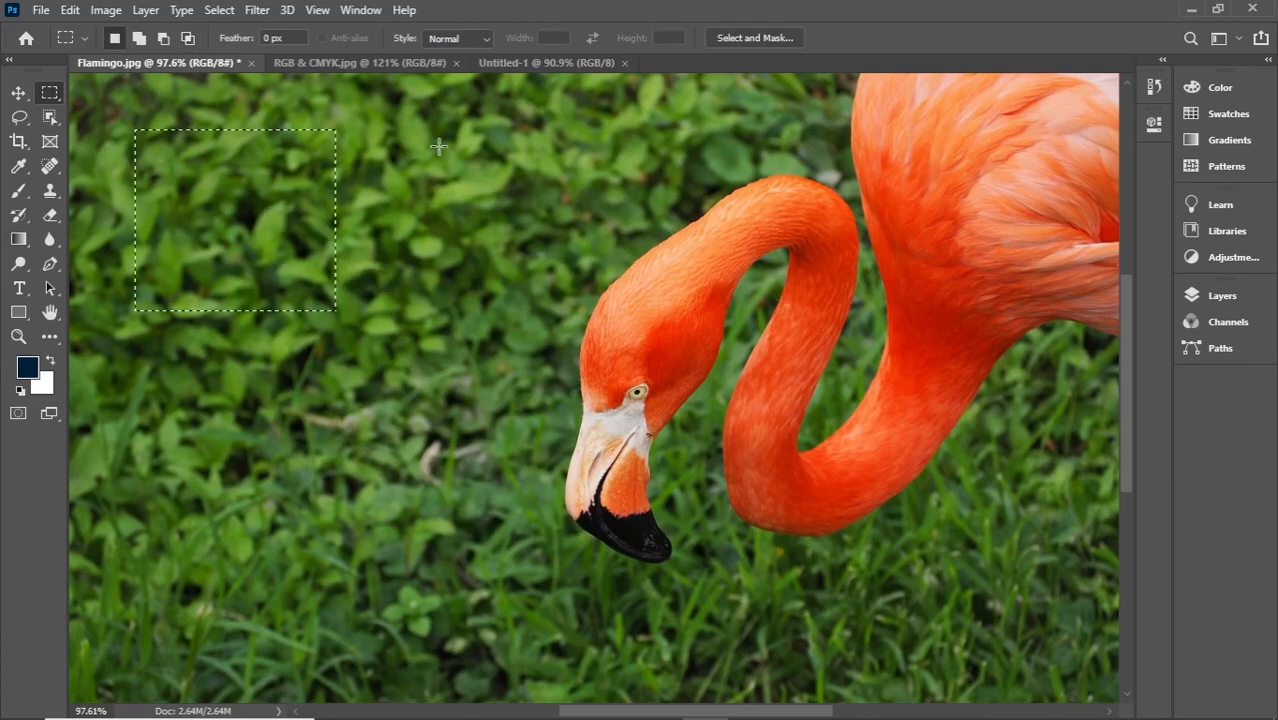
left_click_drag(438, 147, 632, 301)
left_click_drag(771, 153, 880, 303)
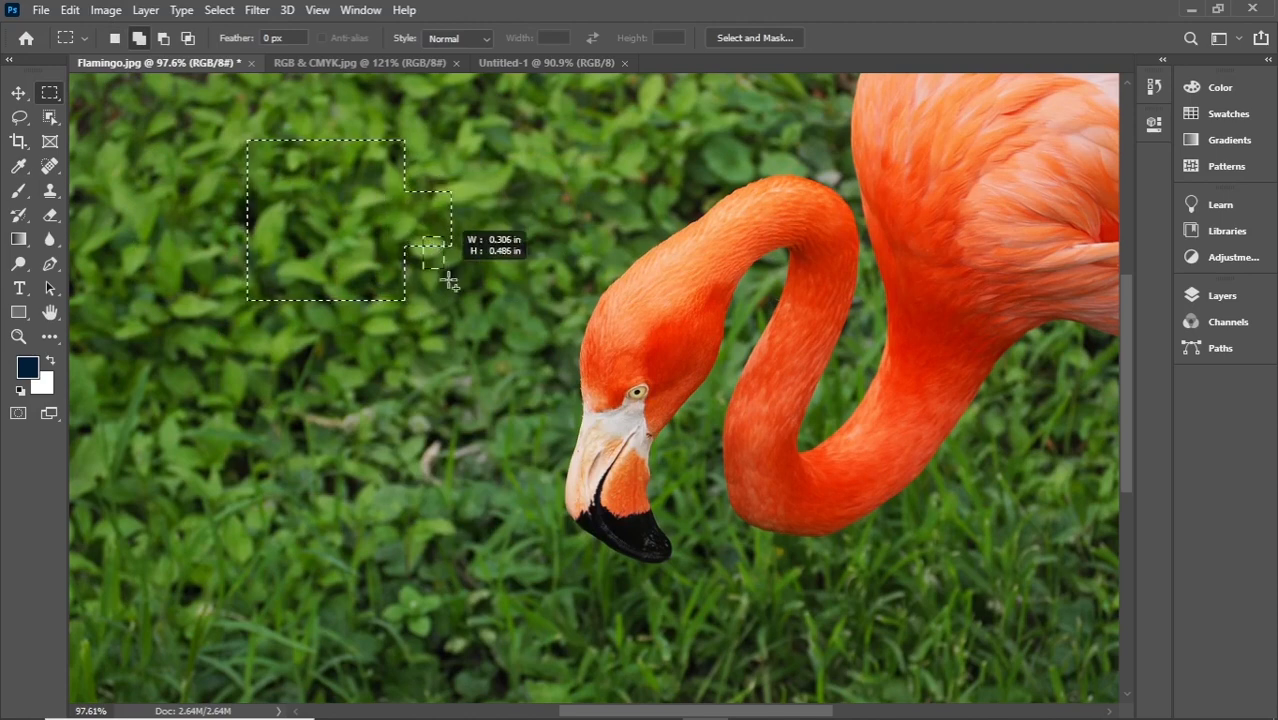
Step: Add separate rectangles over the flamingo's head, the beak and the lower foliage to the selection
left_click_drag(598, 203, 686, 323)
left_click_drag(512, 390, 648, 490)
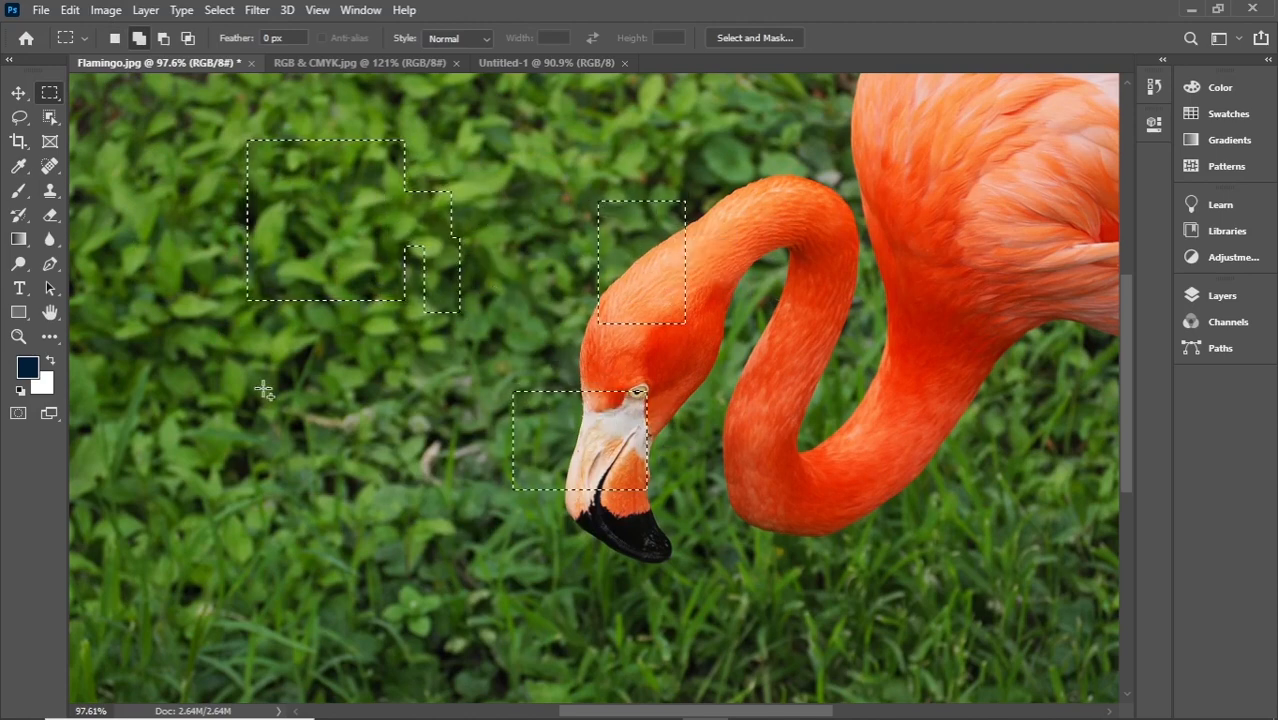
left_click_drag(262, 387, 390, 464)
Step: Switch to Subtract from selection mode and remove the separate head, beak and lower foliage rectangles
left_click(163, 38)
left_click_drag(525, 112, 546, 285)
left_click_drag(552, 155, 481, 561)
left_click_drag(220, 372, 431, 497)
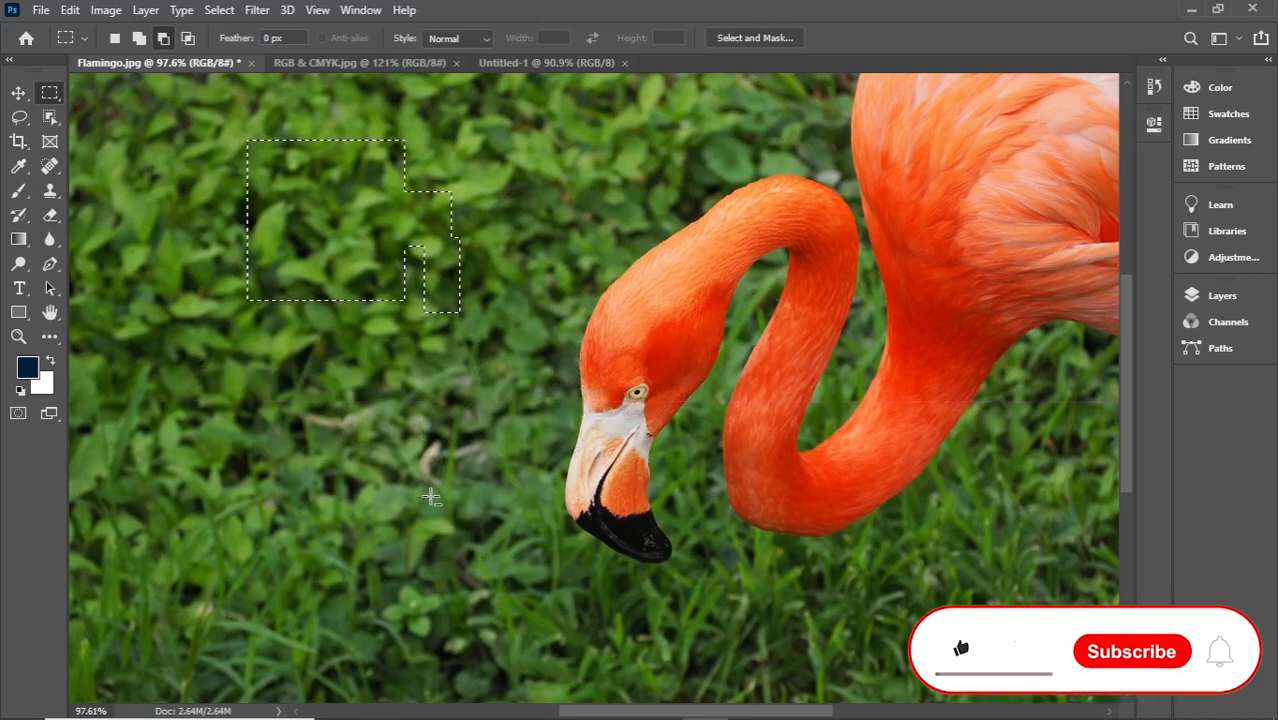
Step: Narrow the foliage selection with three overlapping rectangles in Intersect with selection mode, then deselect it
left_click(188, 38)
left_click_drag(378, 101, 284, 341)
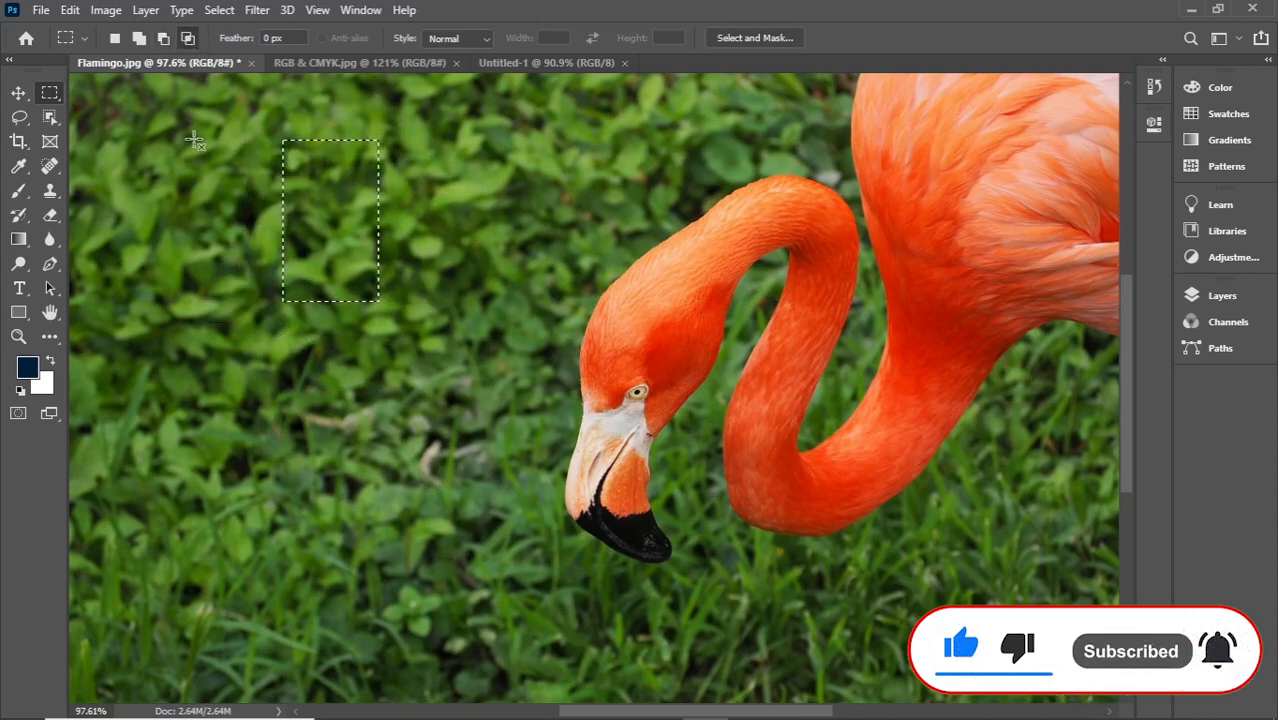
left_click_drag(195, 140, 422, 276)
left_click_drag(408, 195, 358, 265)
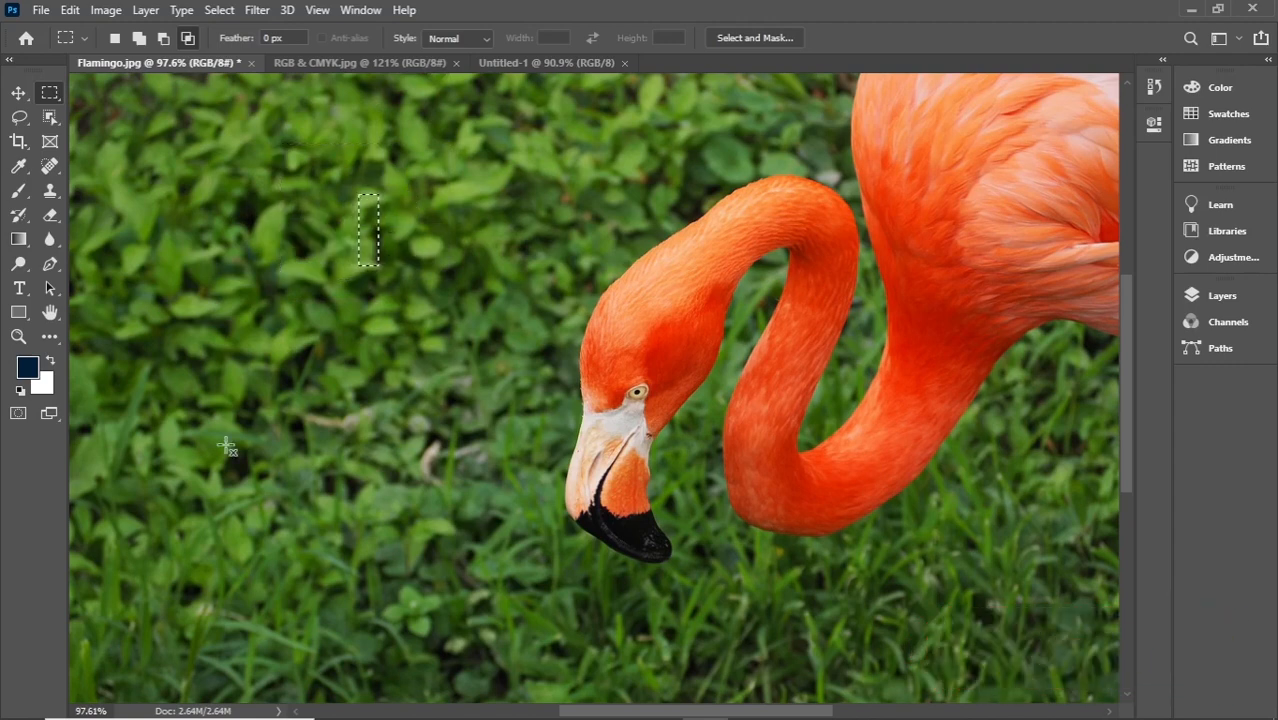
right_click(366, 228)
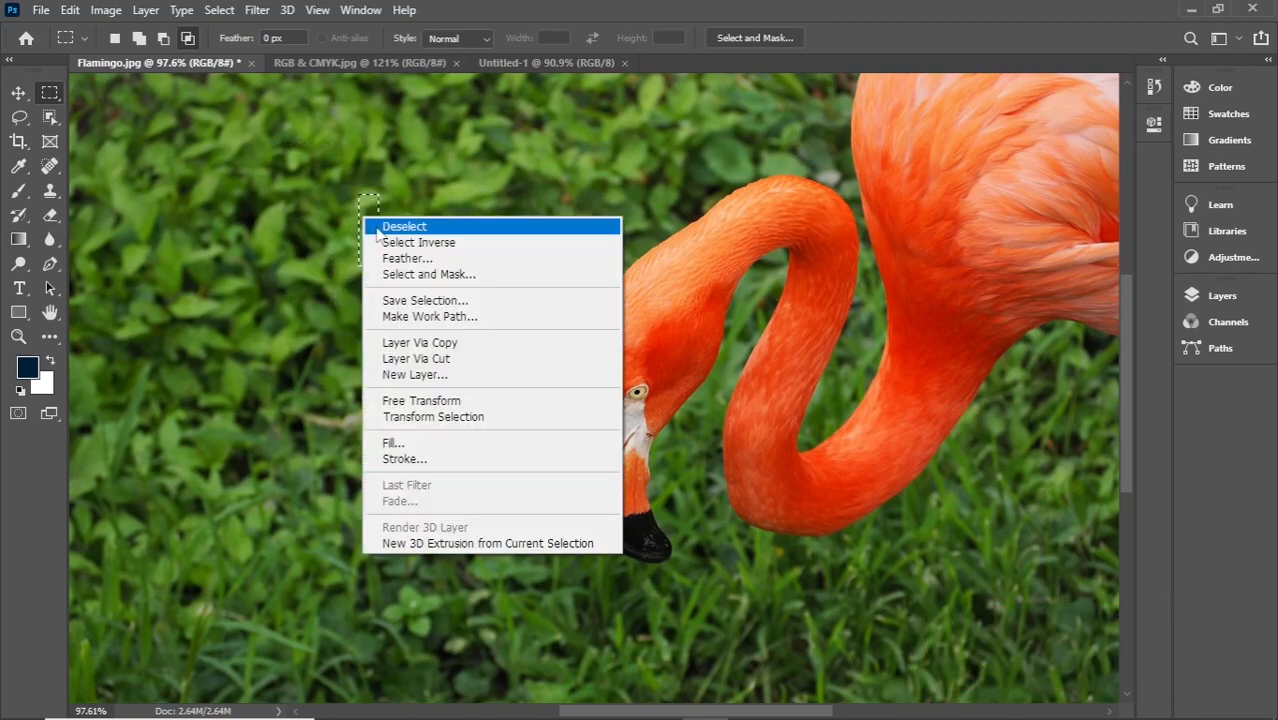
left_click(381, 228)
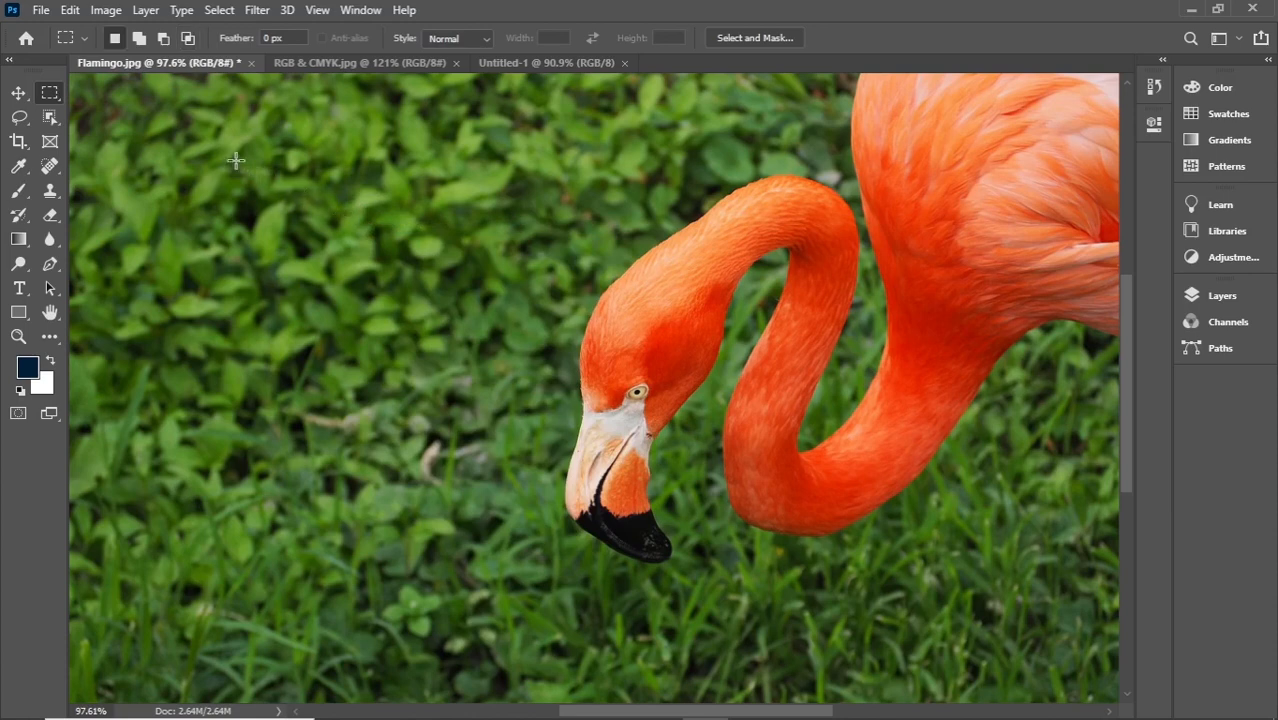
Step: Draw foliage rectangles of about 5.1 by 3.3 in and 4.5 by 3.8 in one after the other, deselecting each
left_click_drag(236, 160, 514, 385)
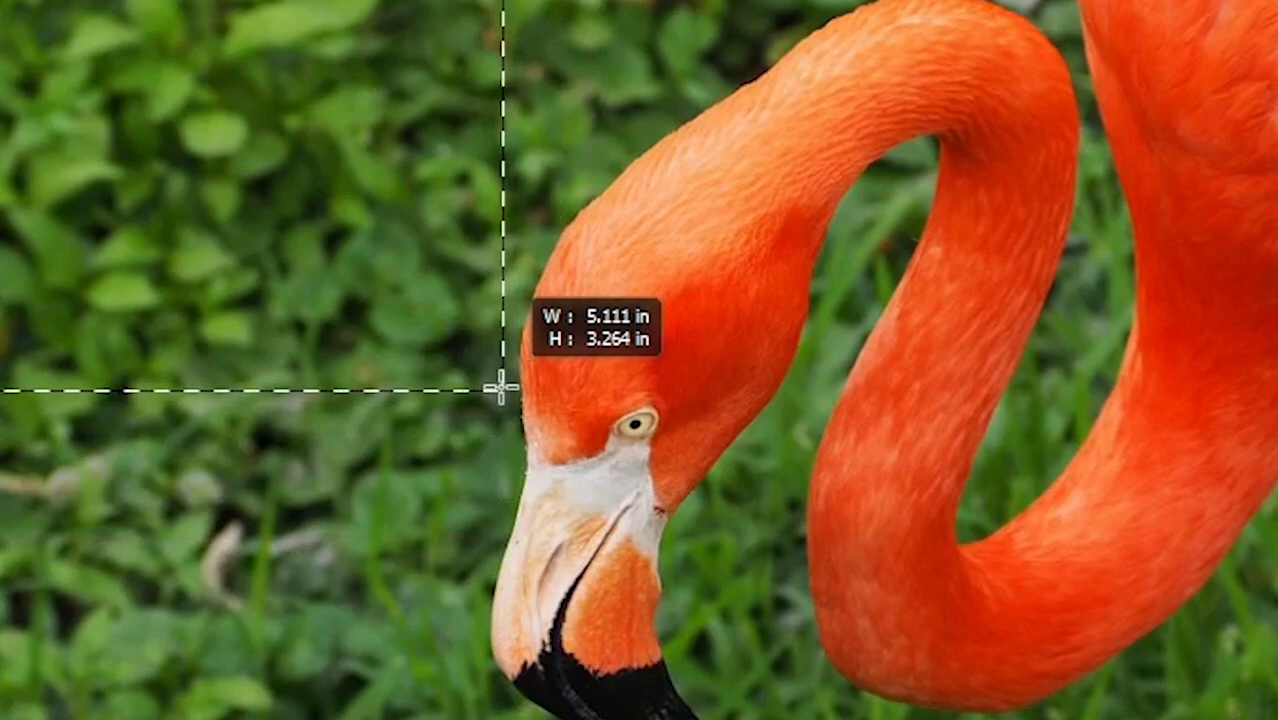
left_click_drag(500, 388, 500, 388)
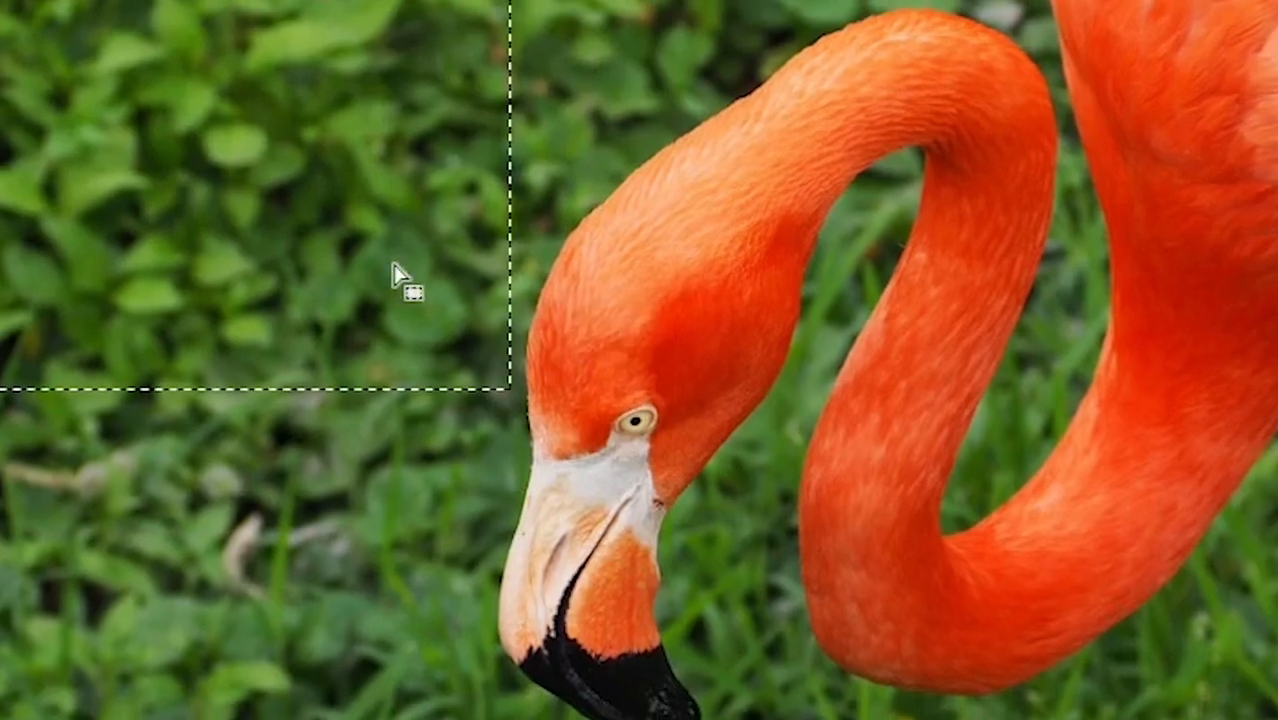
right_click(222, 124)
left_click(373, 214)
left_click_drag(100, 88, 522, 398)
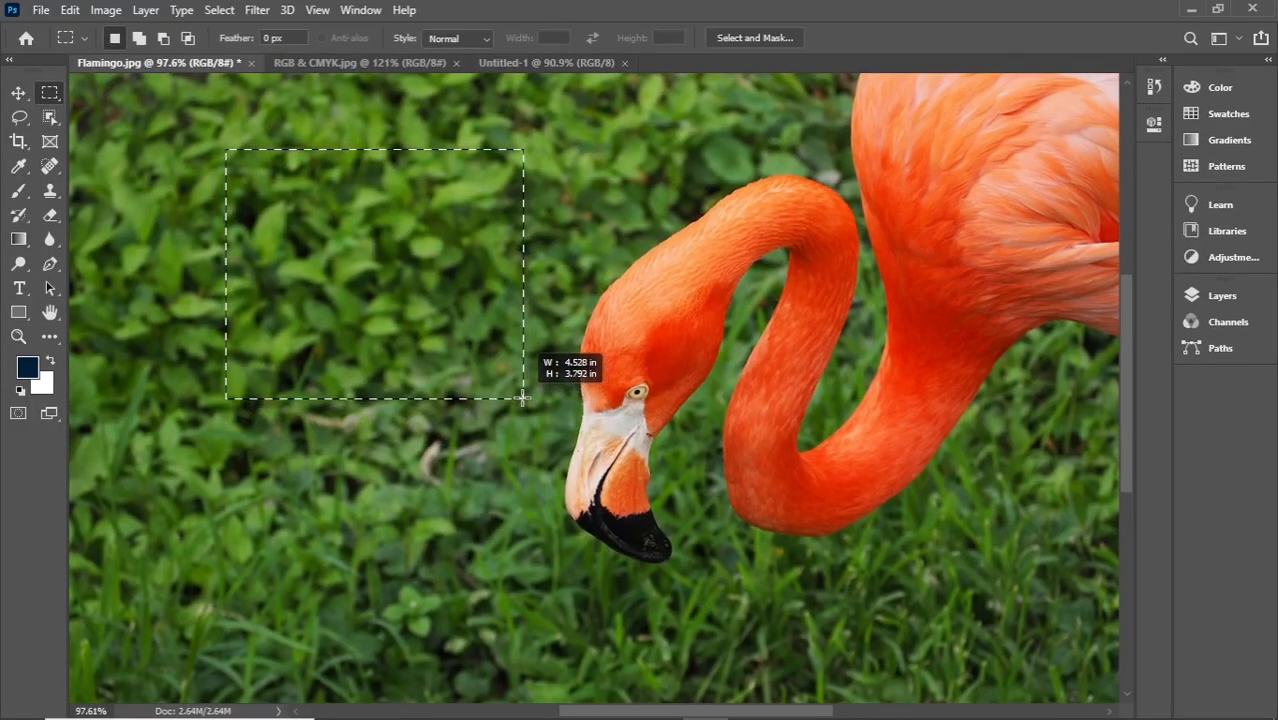
right_click(430, 269)
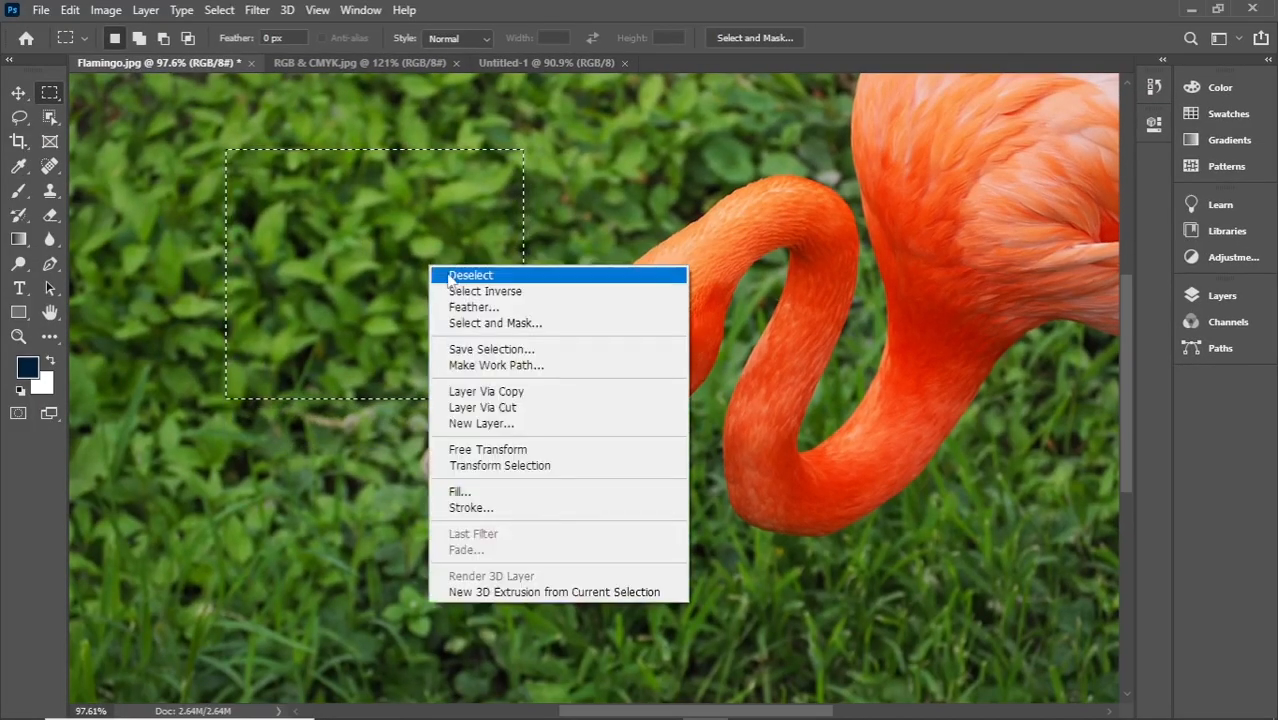
left_click(455, 283)
Step: Redraw a foliage rectangle and deselect it, and repeat with a wider one reaching the flamingo's head
left_click_drag(257, 163, 502, 374)
left_click(467, 352)
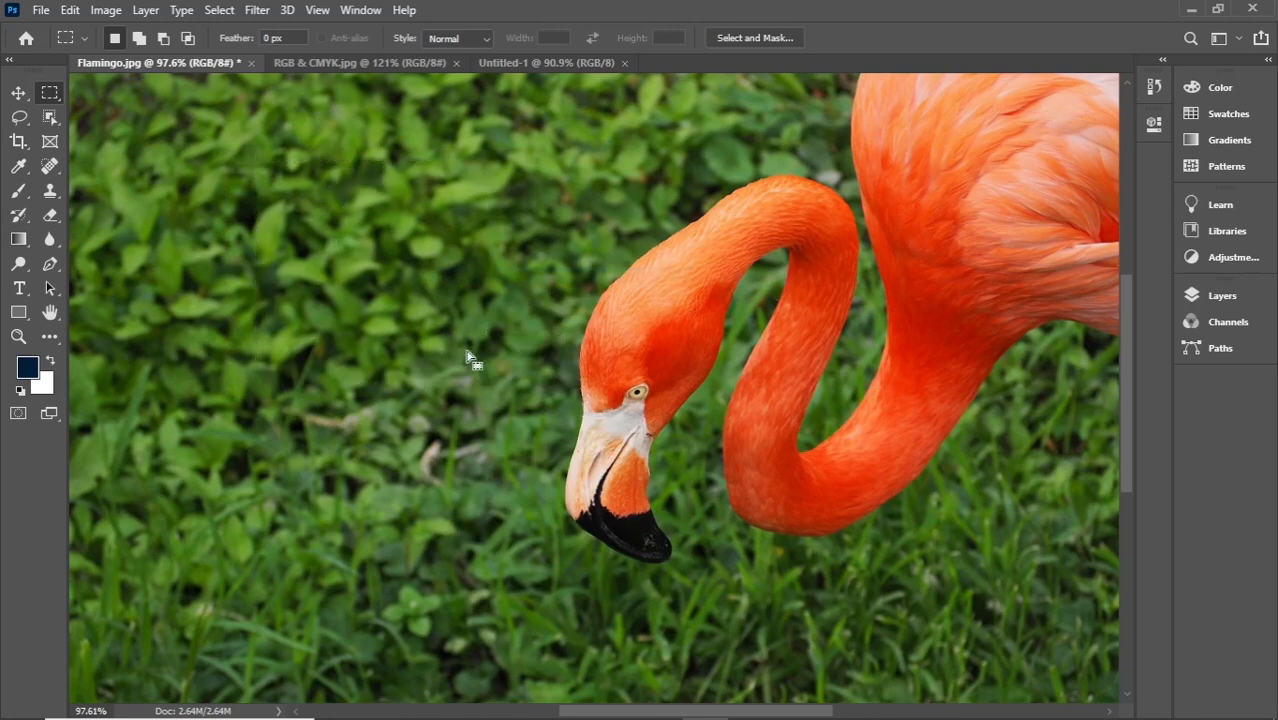
right_click(394, 262)
left_click(440, 262)
left_click_drag(249, 185, 616, 332)
right_click(538, 273)
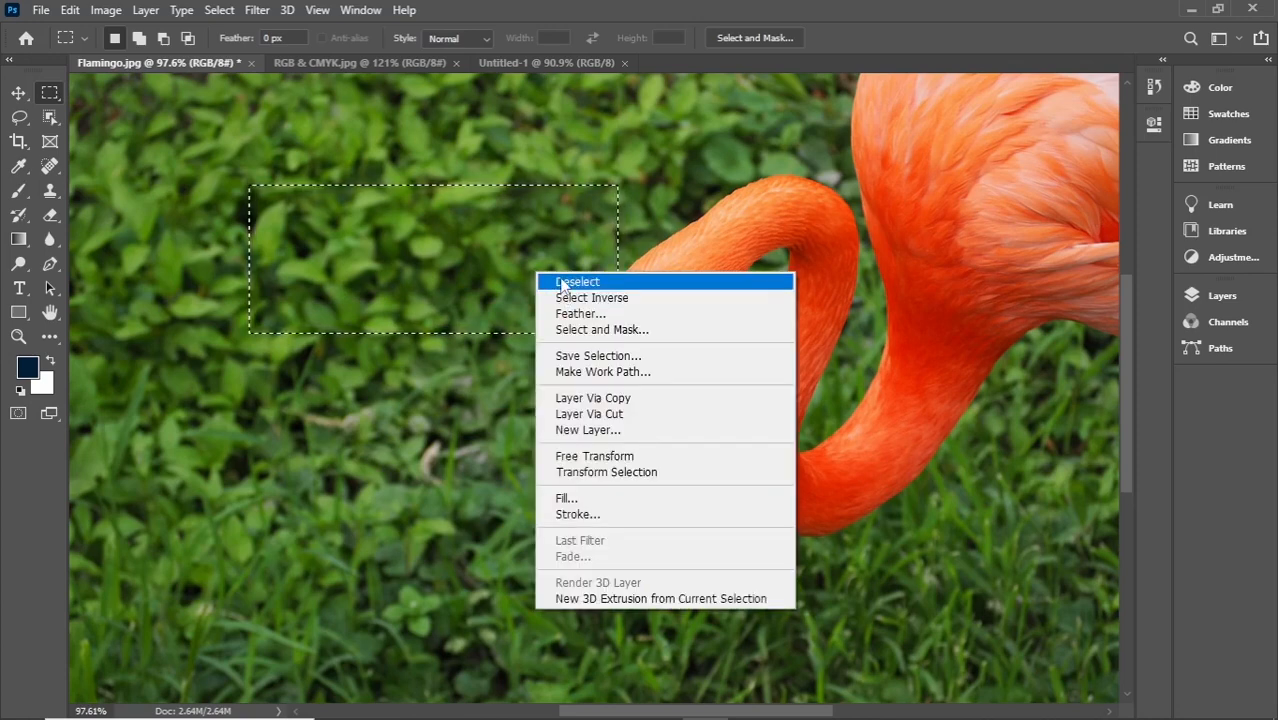
left_click(570, 281)
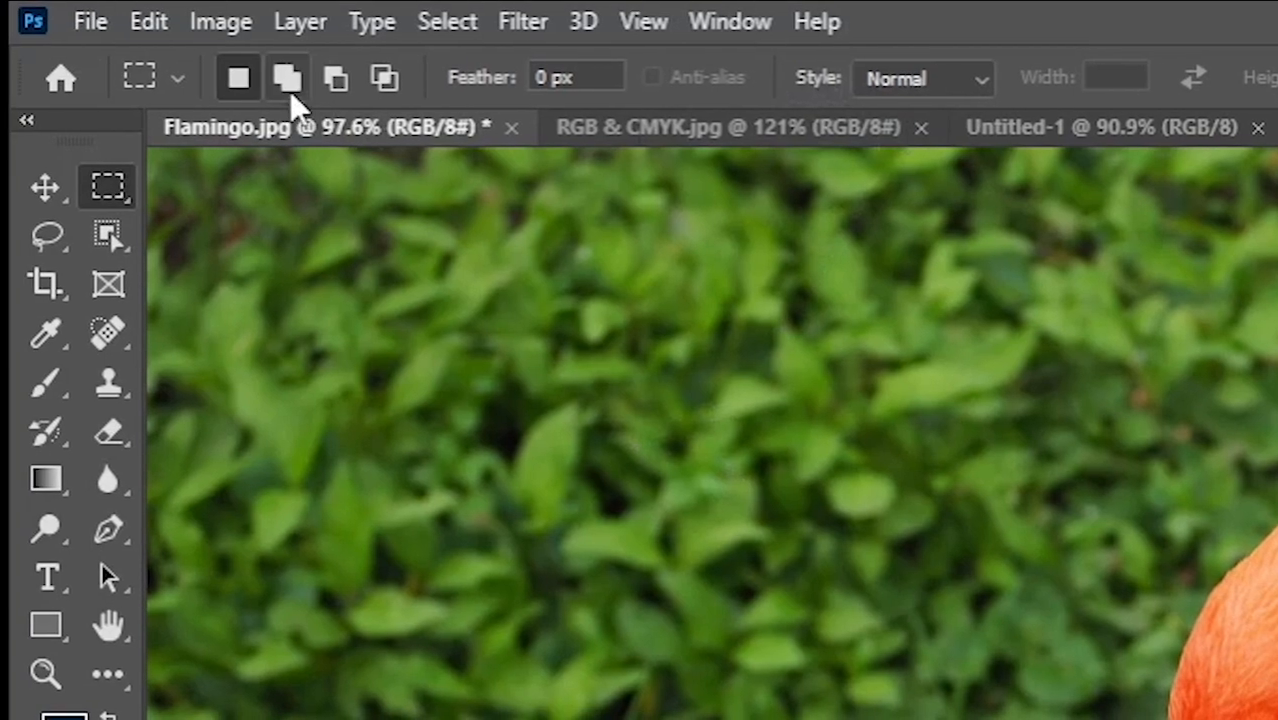
Step: Switch to Add to selection mode, draw two side-by-side rectangles over the foliage and head edge, and deselect them
left_click(294, 82)
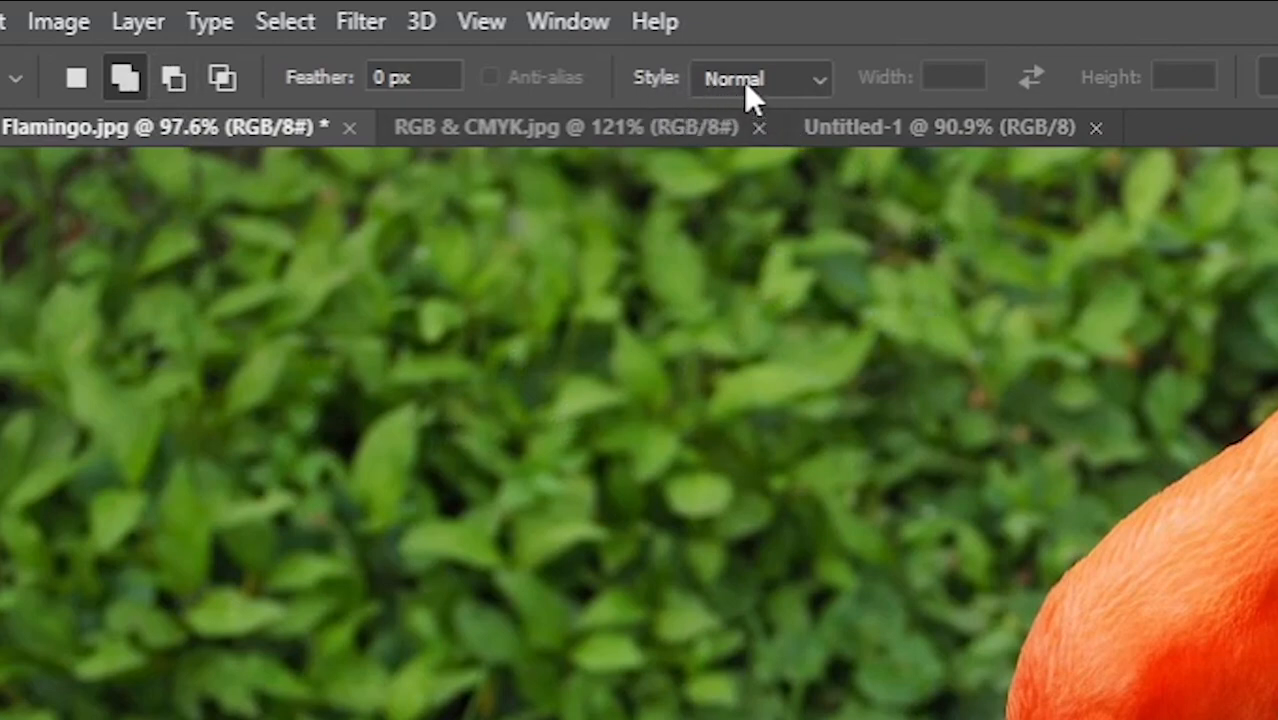
left_click_drag(528, 318, 883, 640)
left_click_drag(1158, 354, 909, 658)
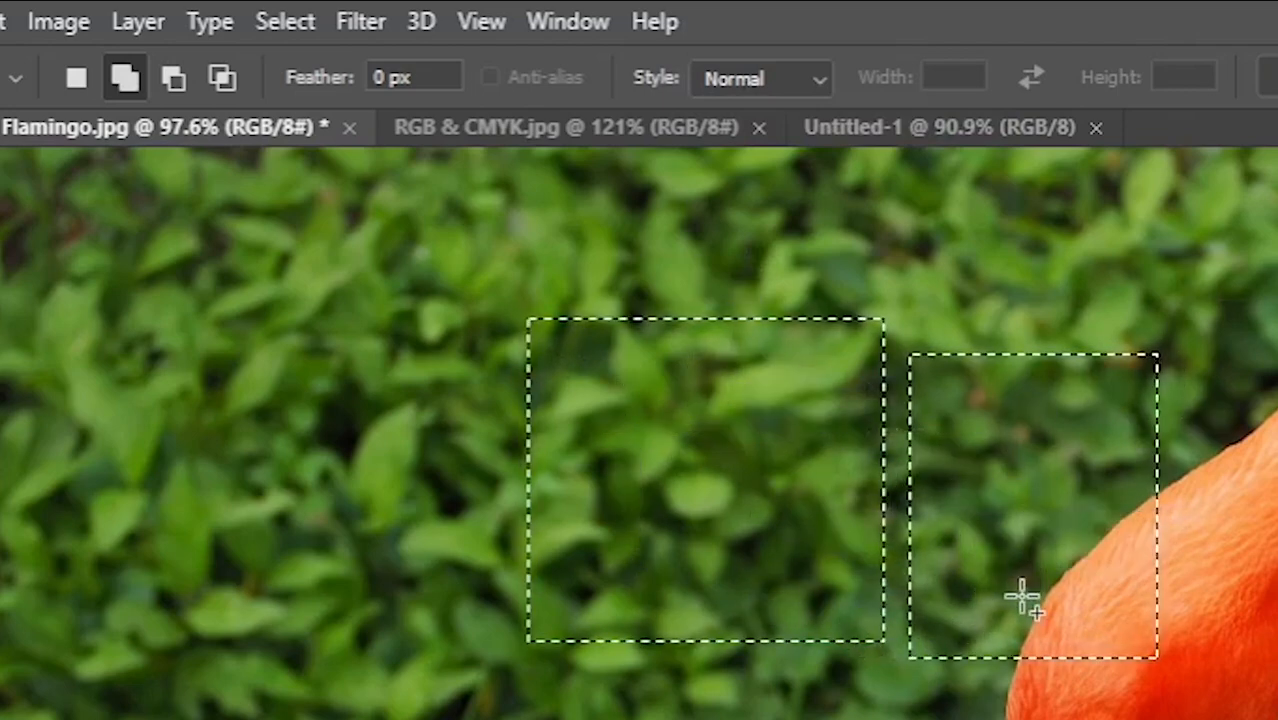
right_click(966, 521)
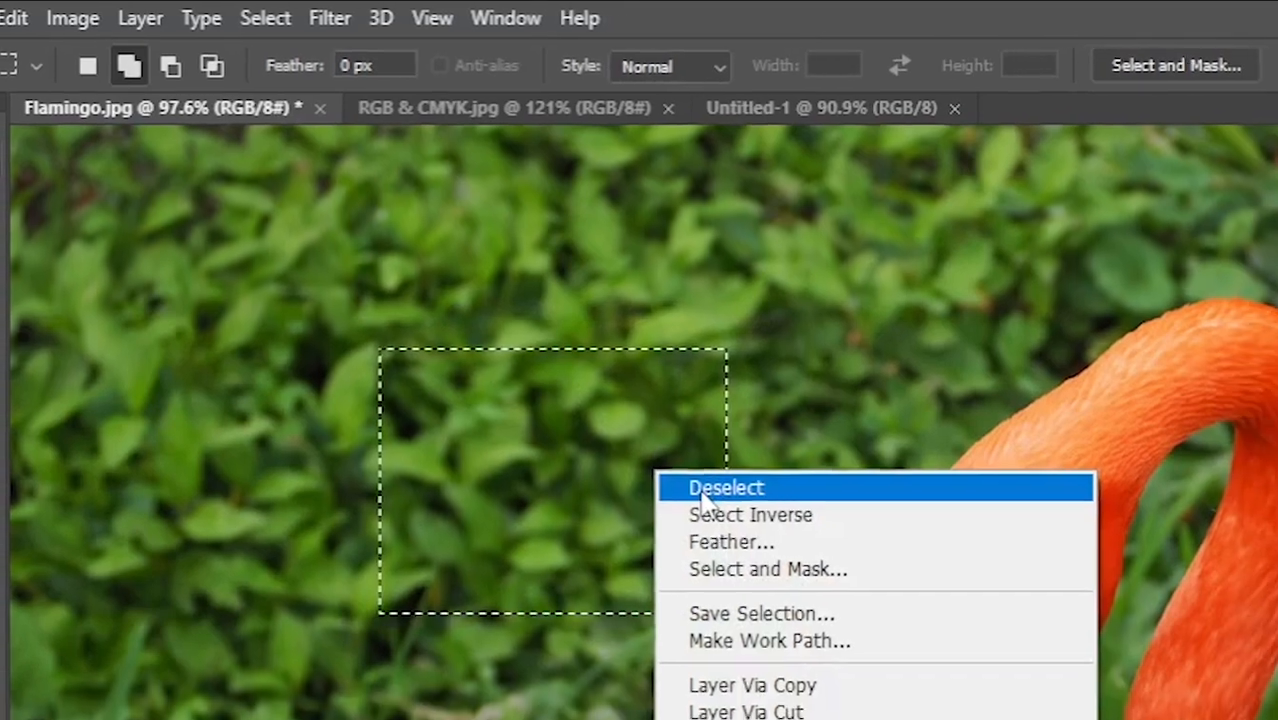
left_click(1050, 540)
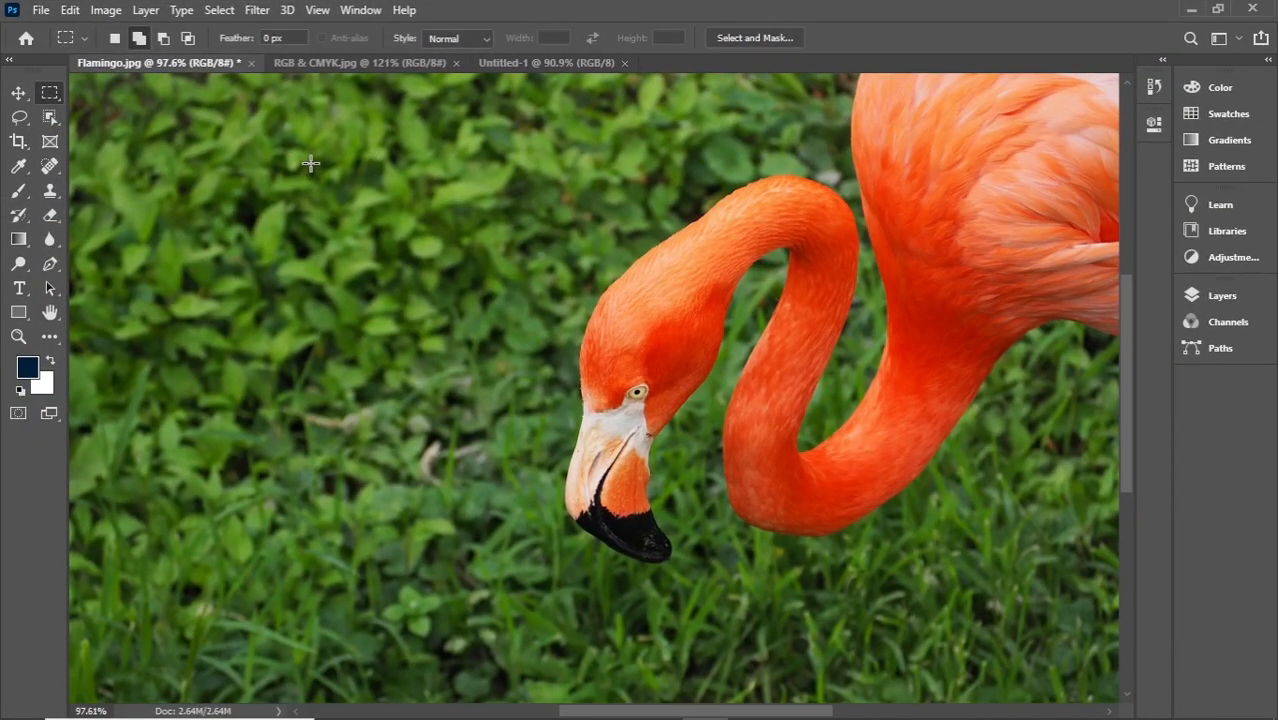
Step: Set the marquee style to Fixed Size, 5 in wide by 3 in high, and place a rectangle on the upper foliage
scroll(473, 243, "down", 3)
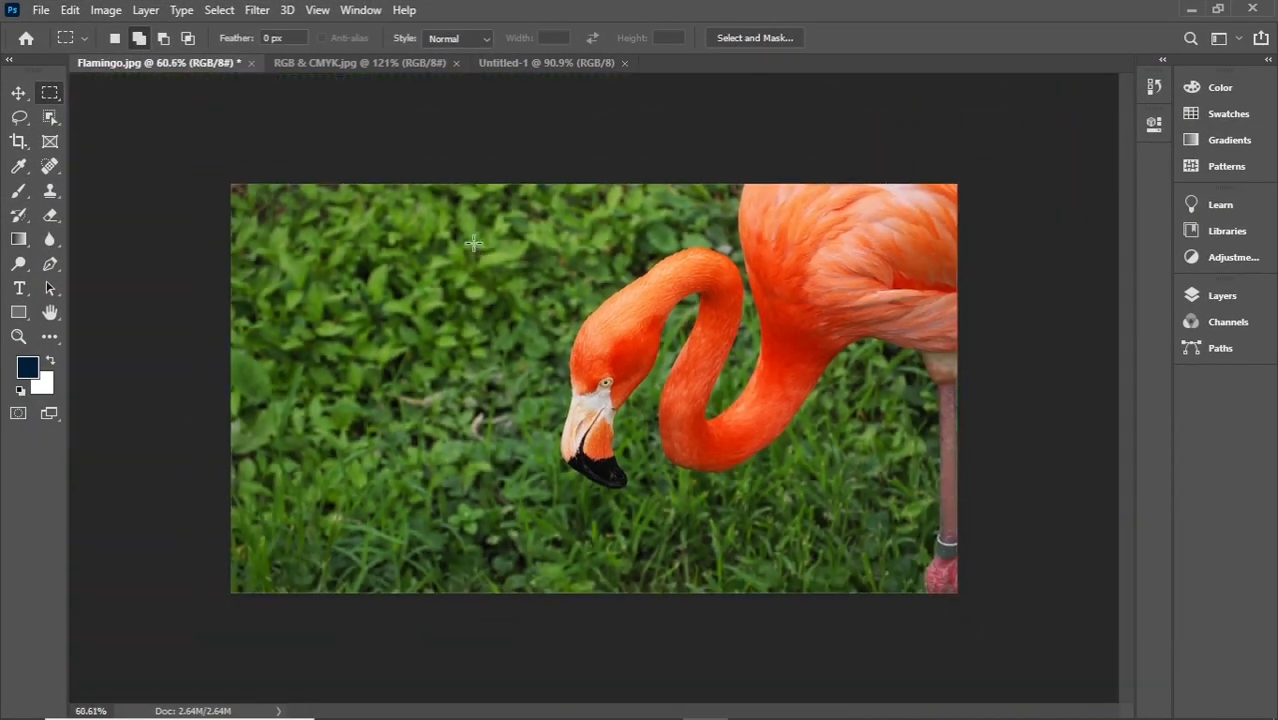
scroll(603, 382, "up", 1)
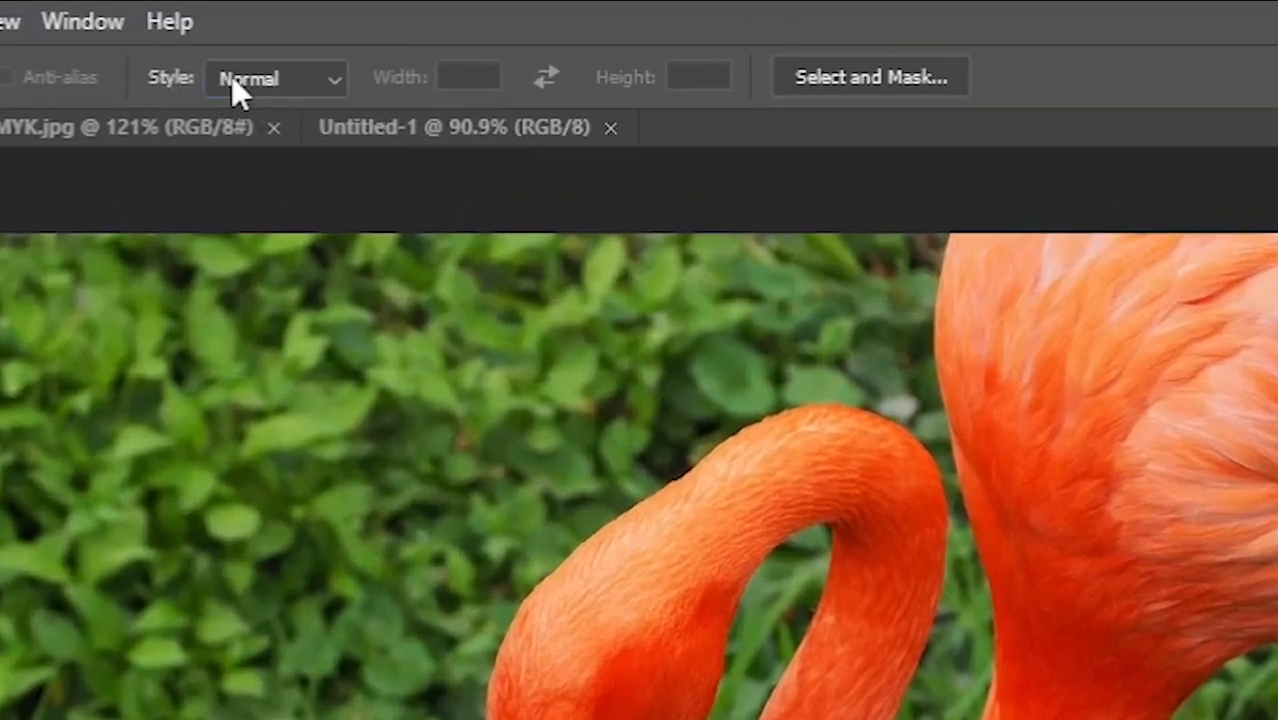
left_click(232, 76)
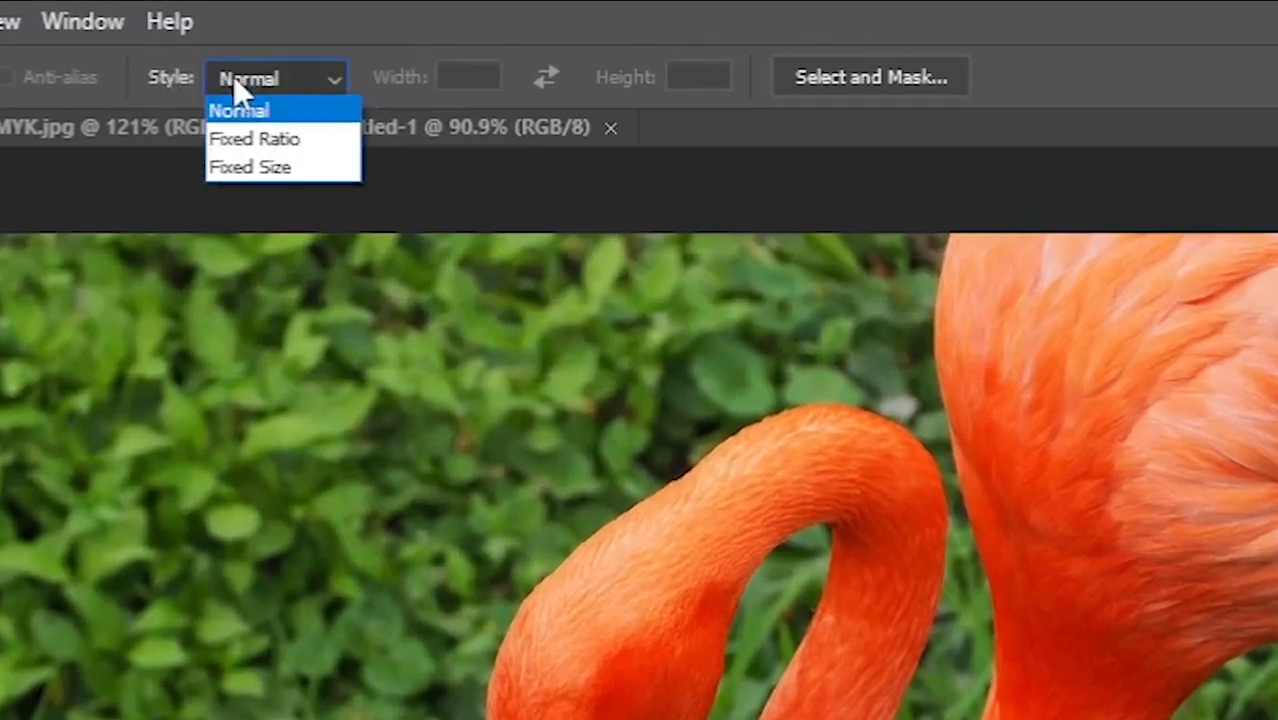
left_click(256, 170)
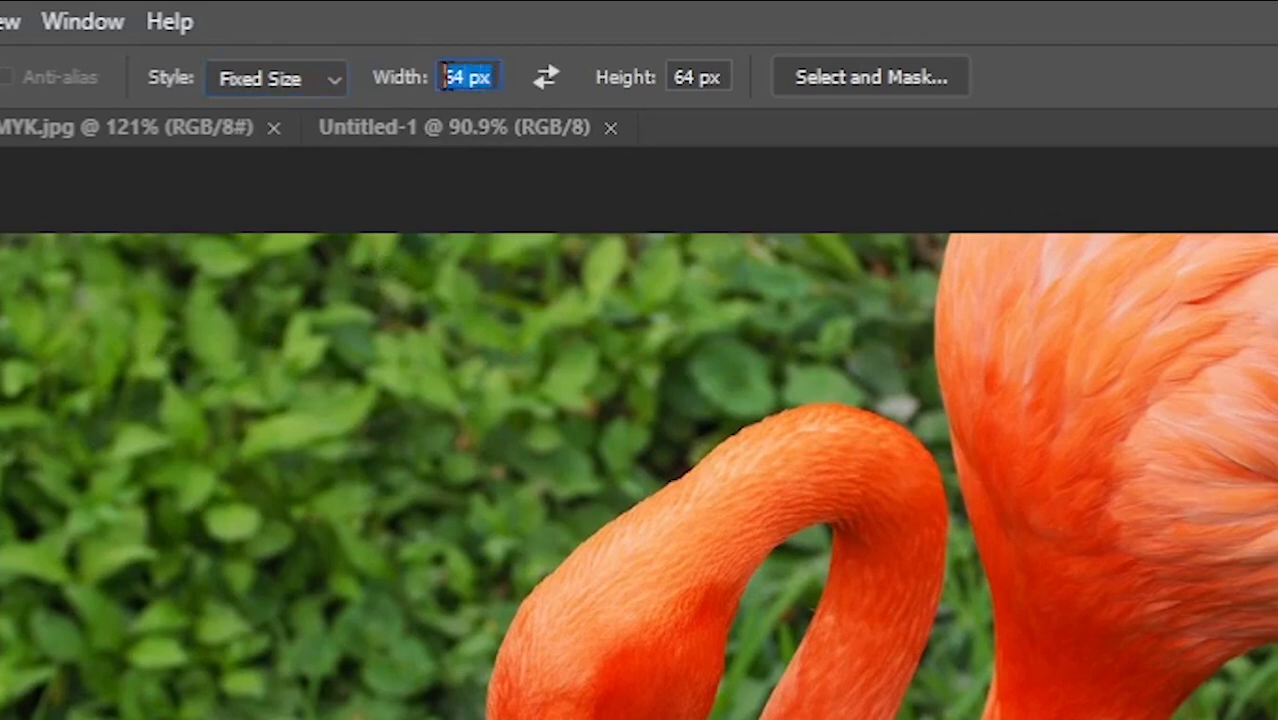
type("5")
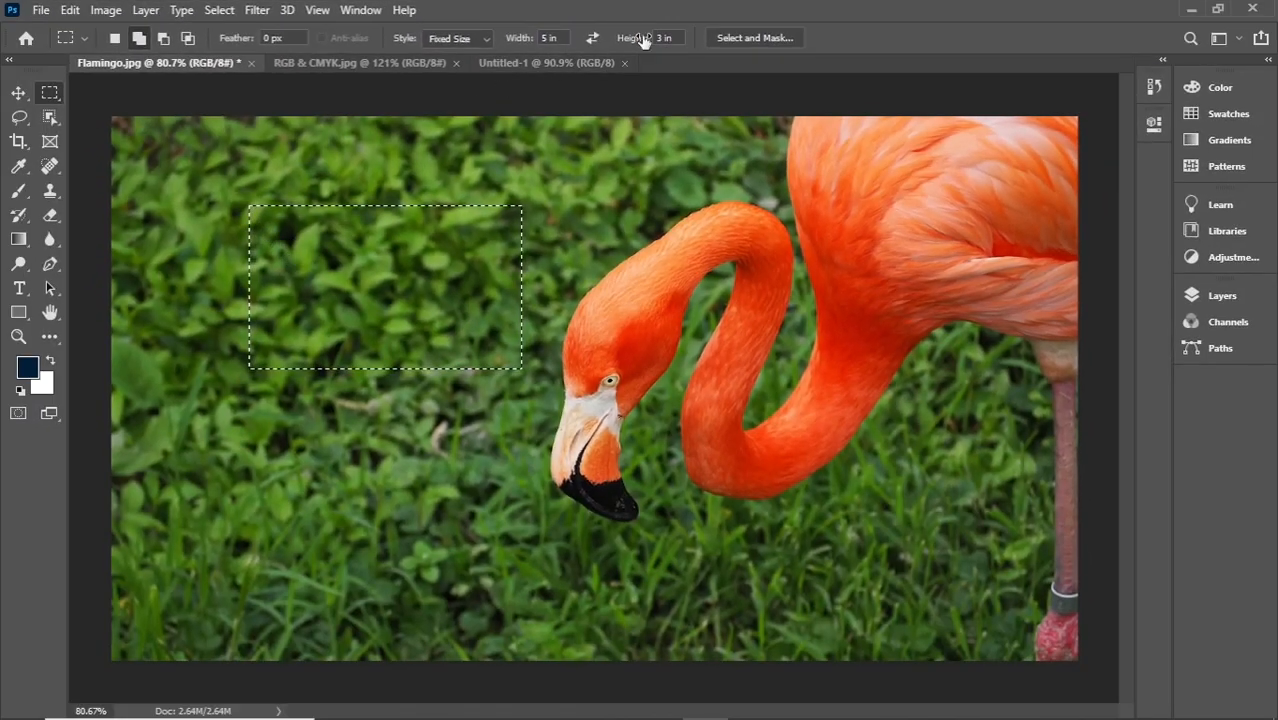
Step: Add fixed-size rectangles over the neck, the head, the lower foliage and the area below the beak, and deselect everything
left_click(650, 286)
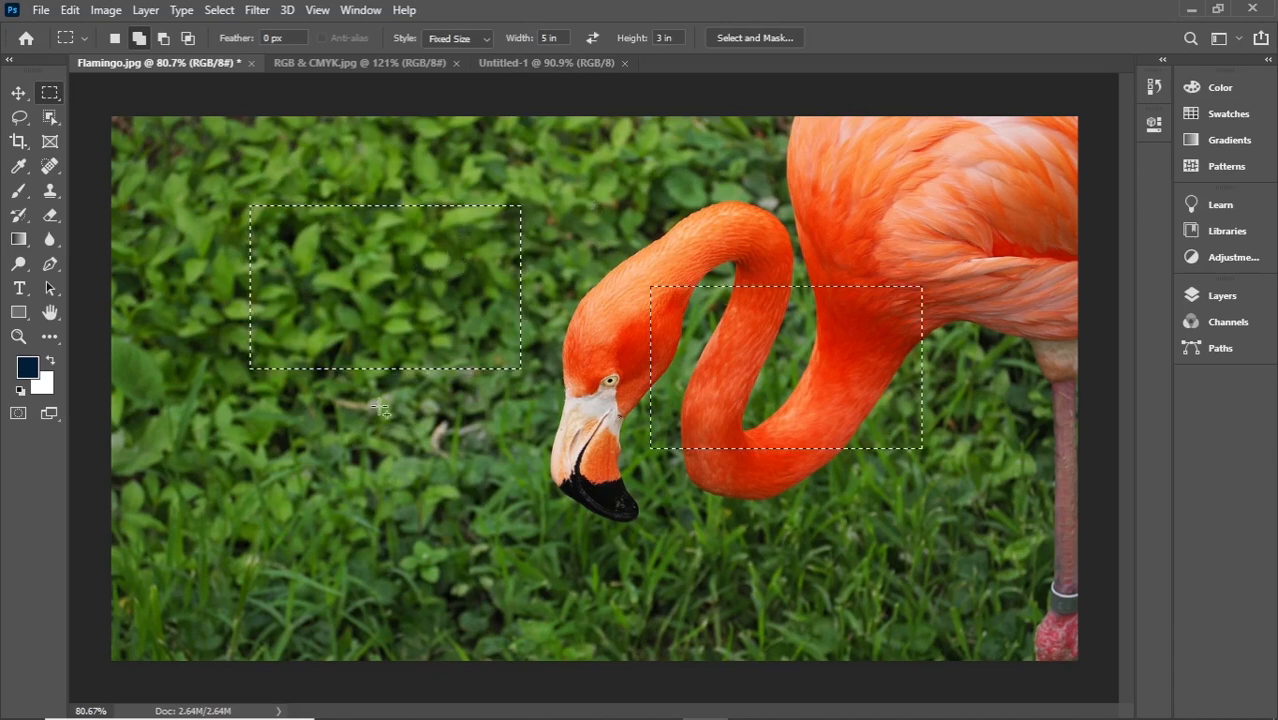
left_click(550, 186)
left_click(238, 428)
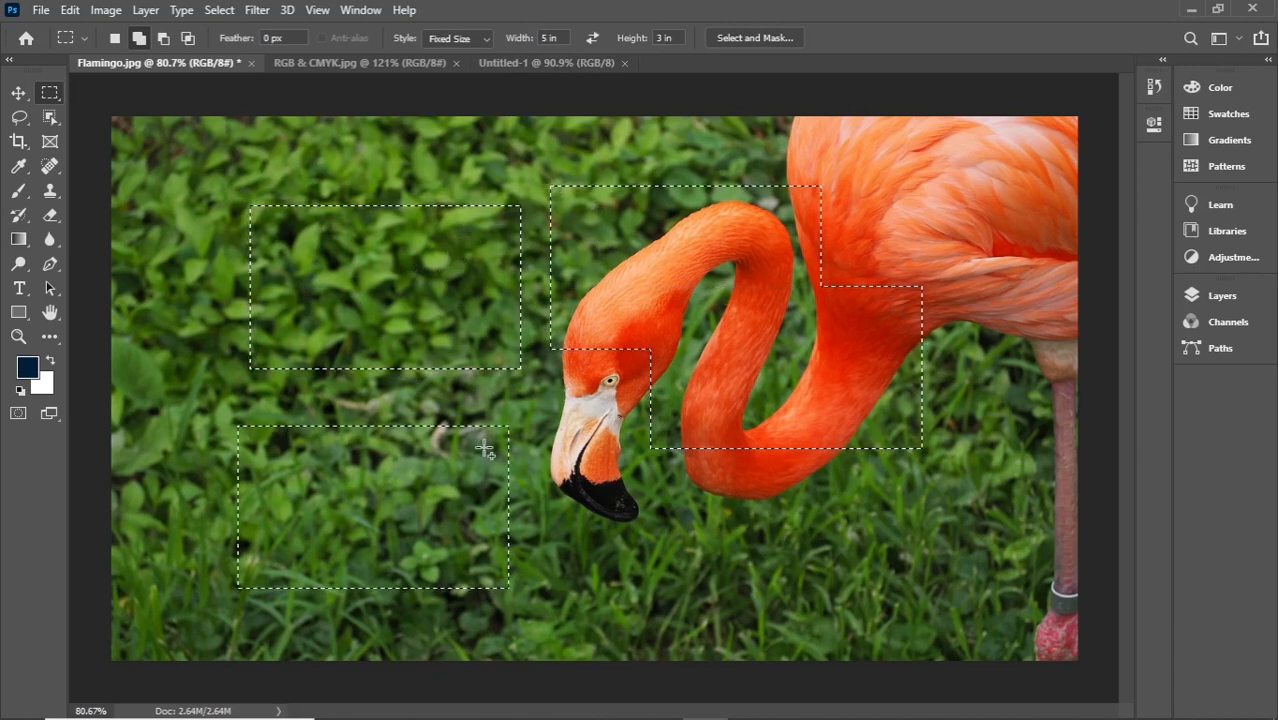
left_click(558, 456)
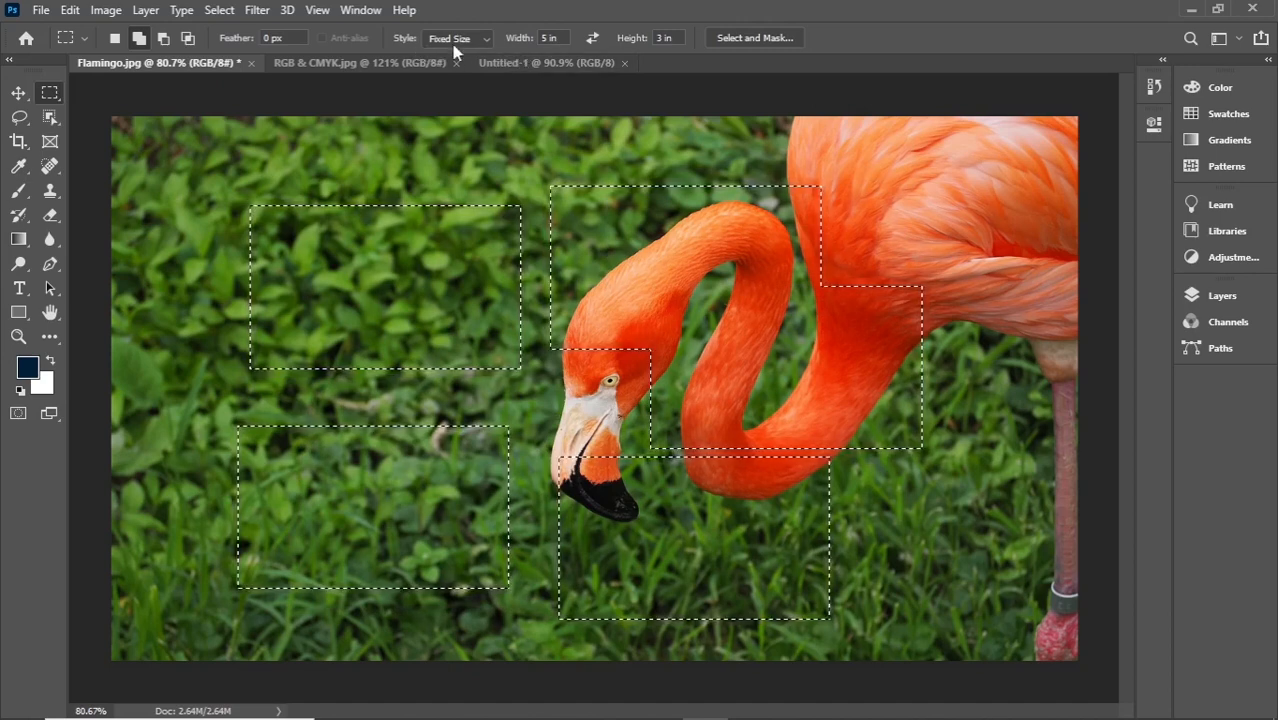
right_click(446, 153)
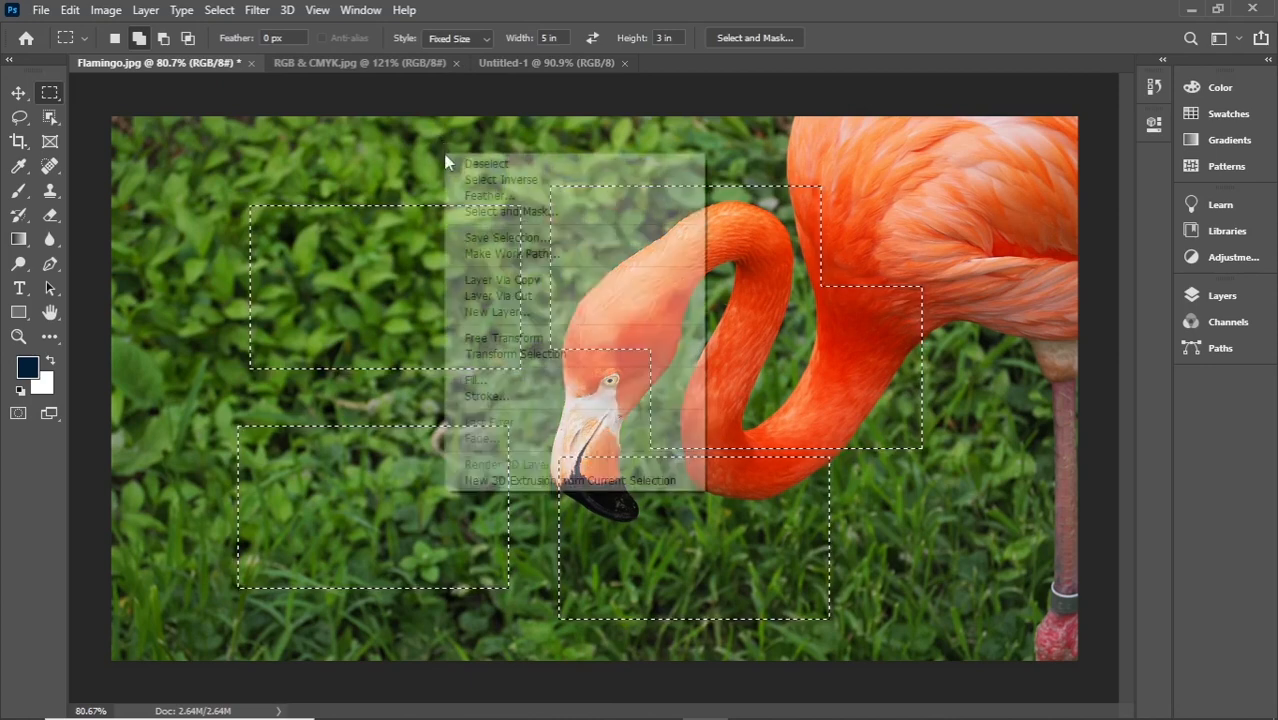
left_click(462, 163)
Step: Return the marquee style to Normal, draw three freely sized rectangles over the foliage and head, and deselect them
left_click(446, 39)
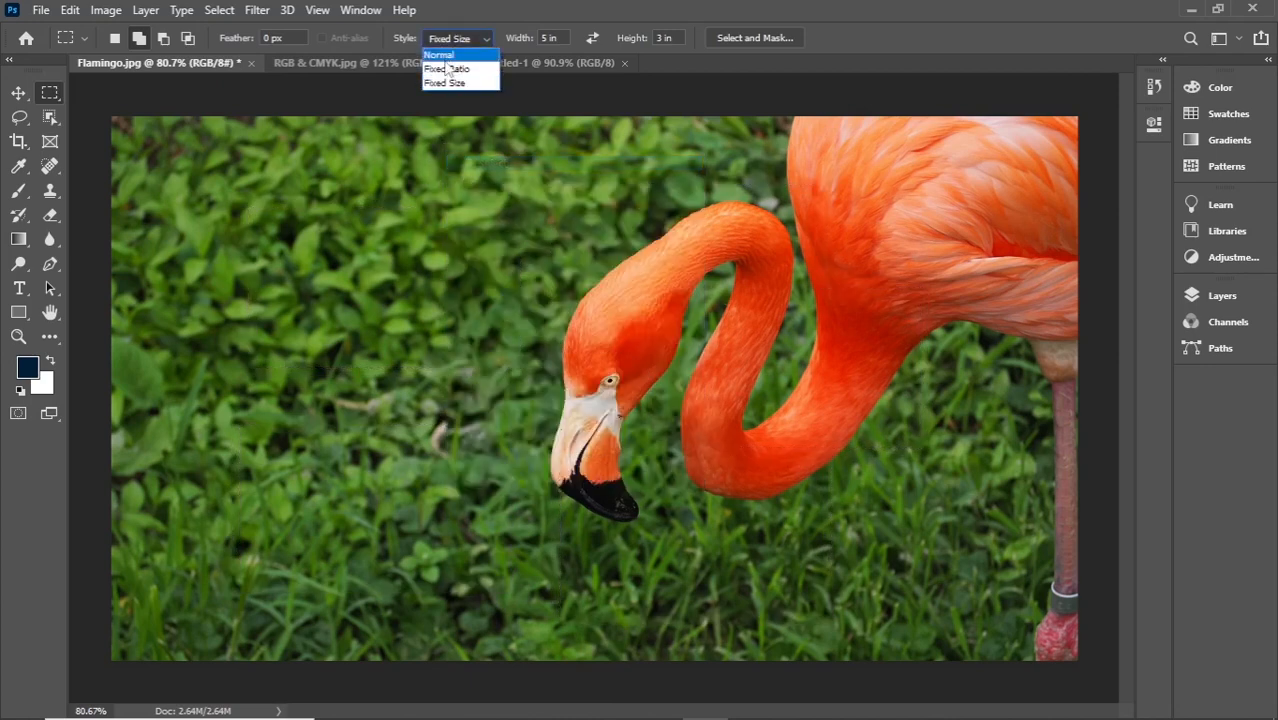
left_click(440, 55)
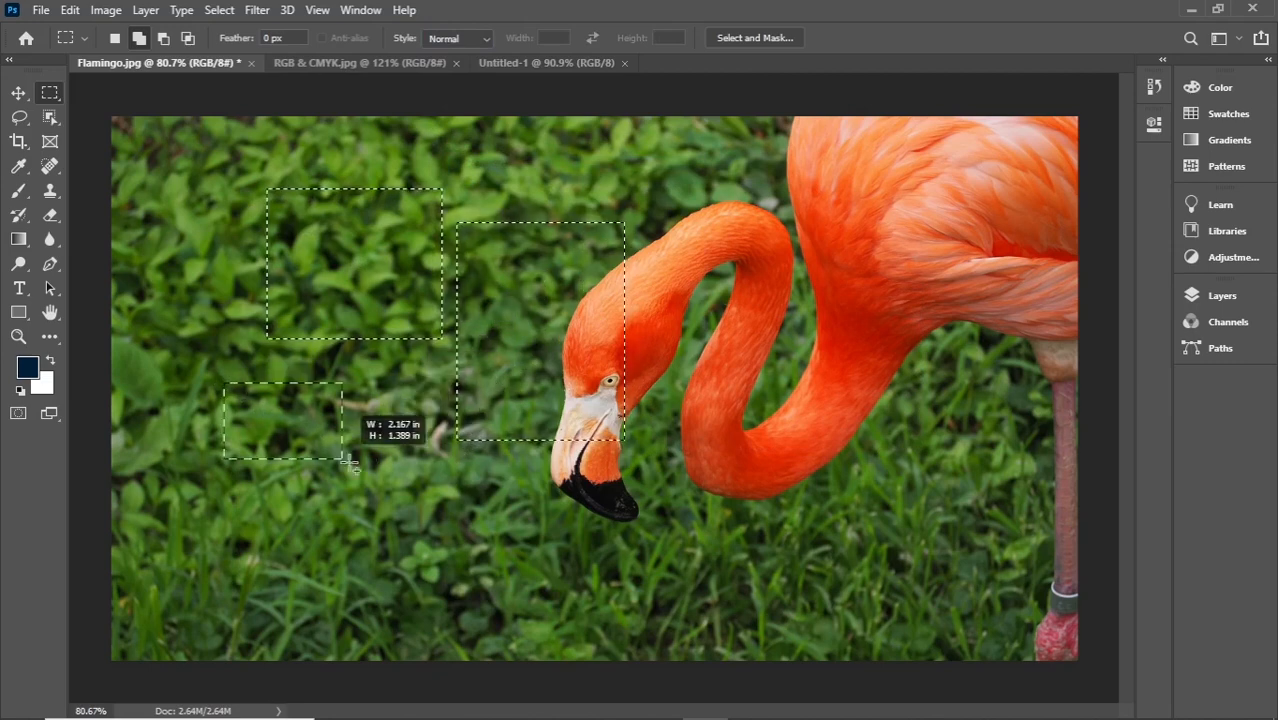
left_click_drag(427, 508, 427, 507)
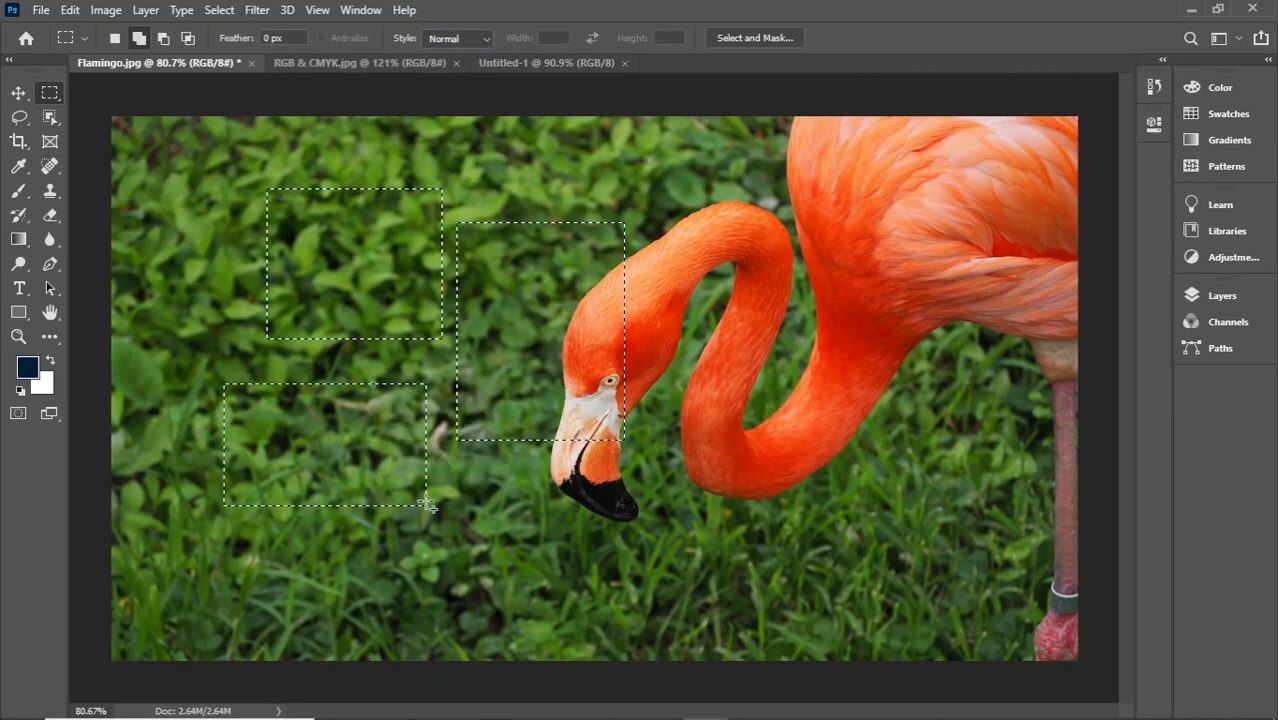
right_click(371, 233)
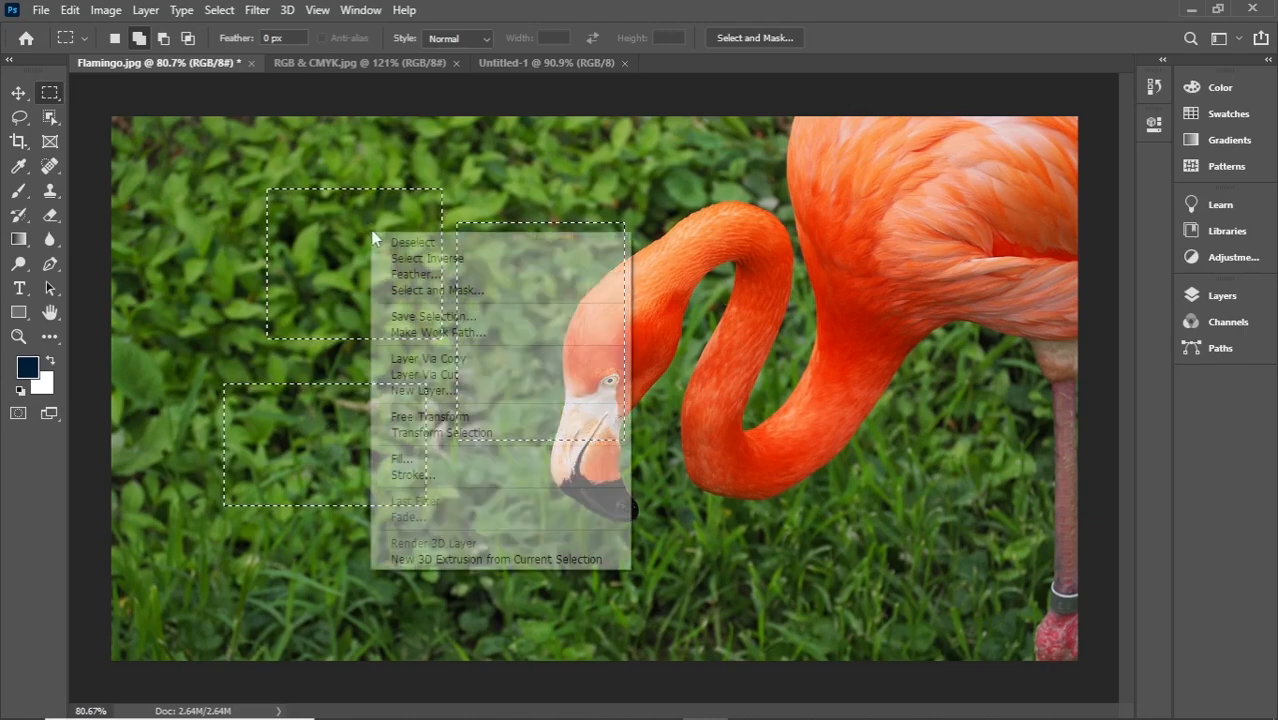
left_click(411, 244)
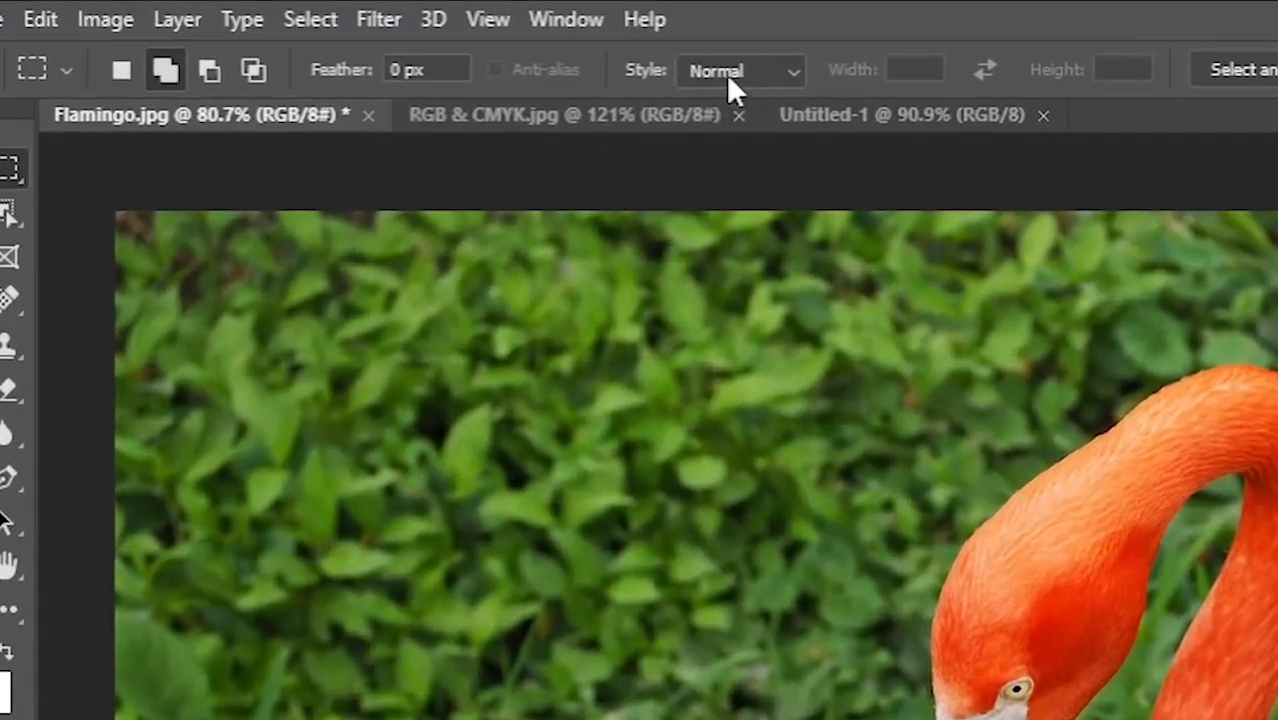
Step: Set the marquee style to Fixed Ratio at 1 to 1, draw a square about 4.2 in wide on the foliage, and deselect it
left_click(728, 73)
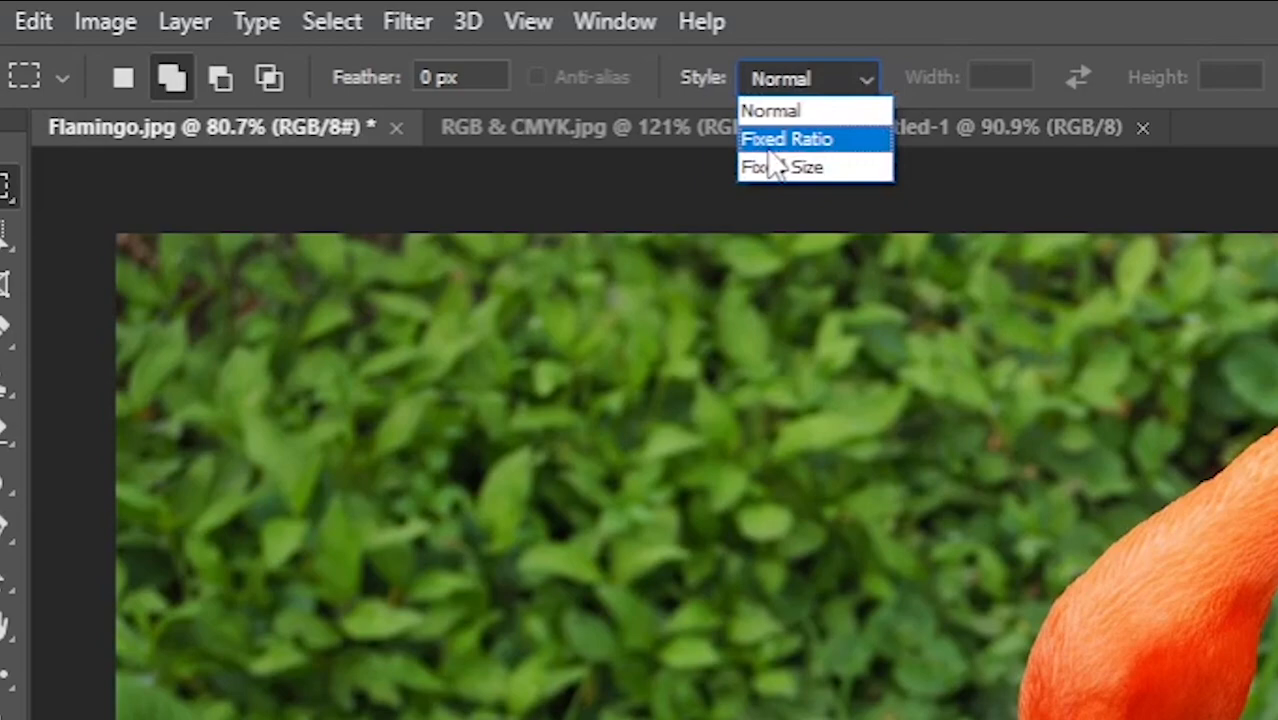
left_click(772, 145)
left_click_drag(468, 403, 930, 719)
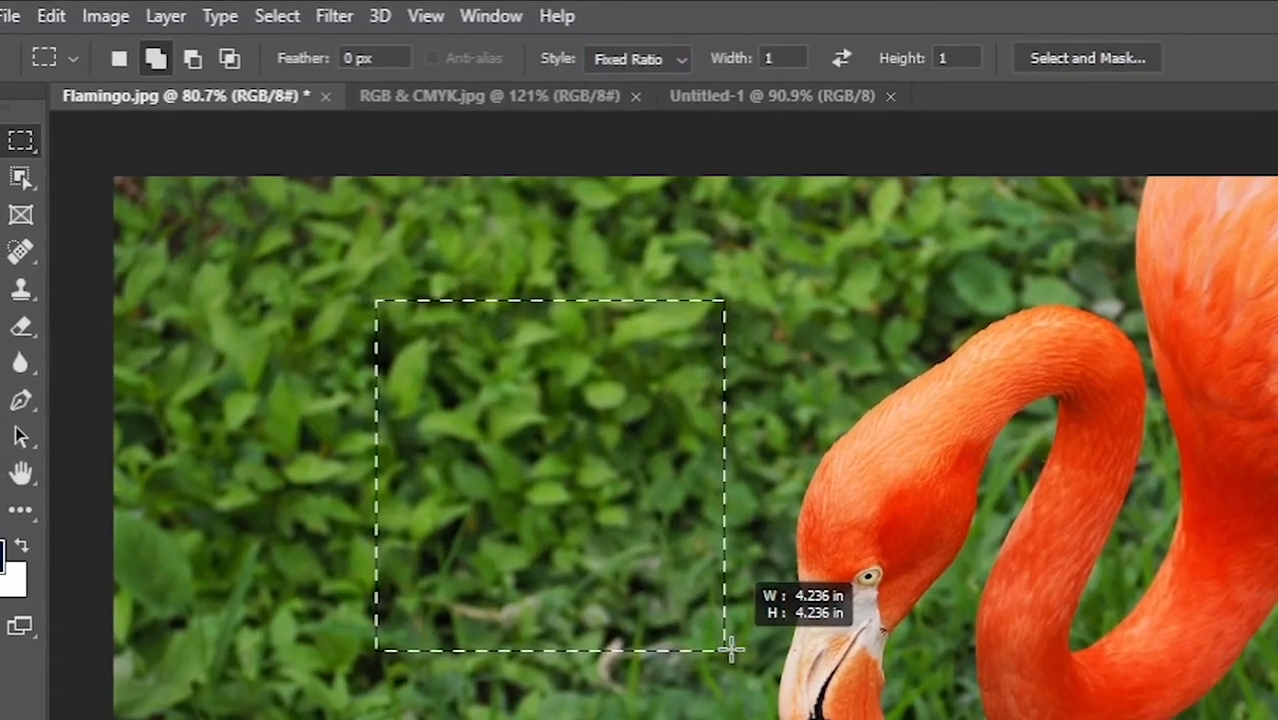
left_click_drag(730, 650, 730, 650)
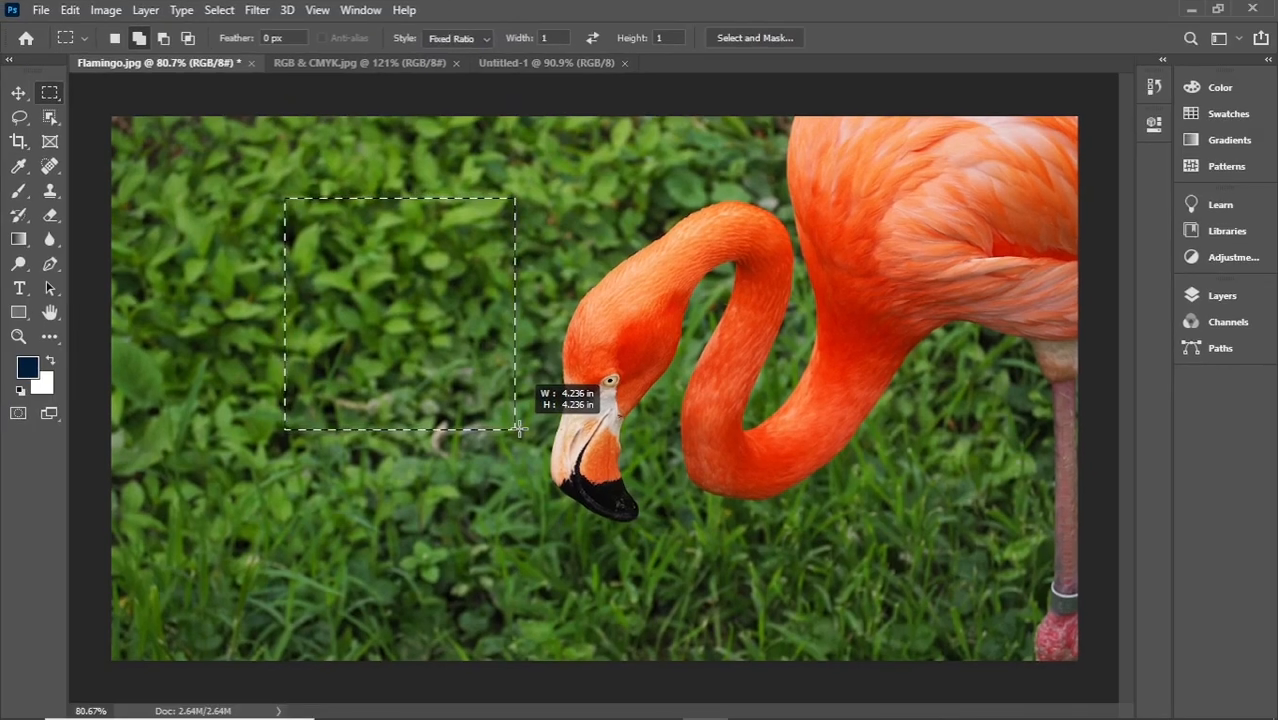
left_click_drag(518, 428, 521, 430)
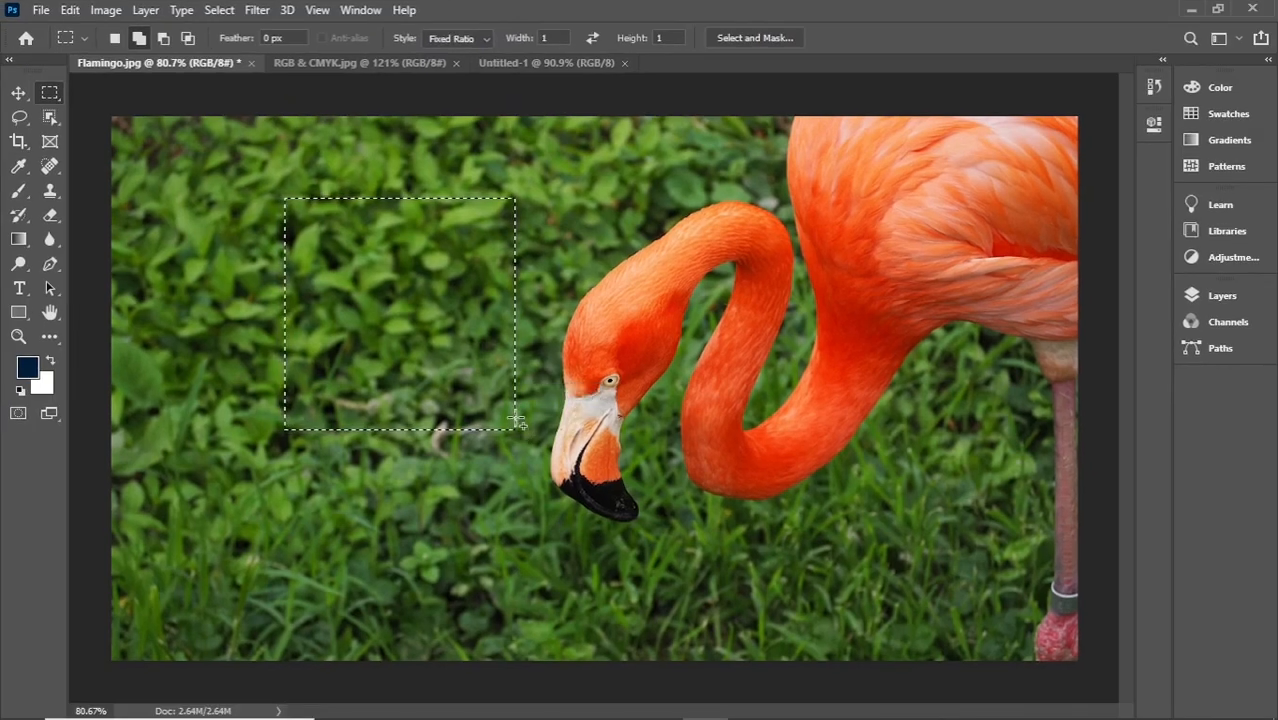
right_click(441, 300)
left_click(470, 305)
Step: Draw a small square on the foliage and a large one over the flamingo's head and neck, and deselect both
left_click_drag(328, 205, 498, 374)
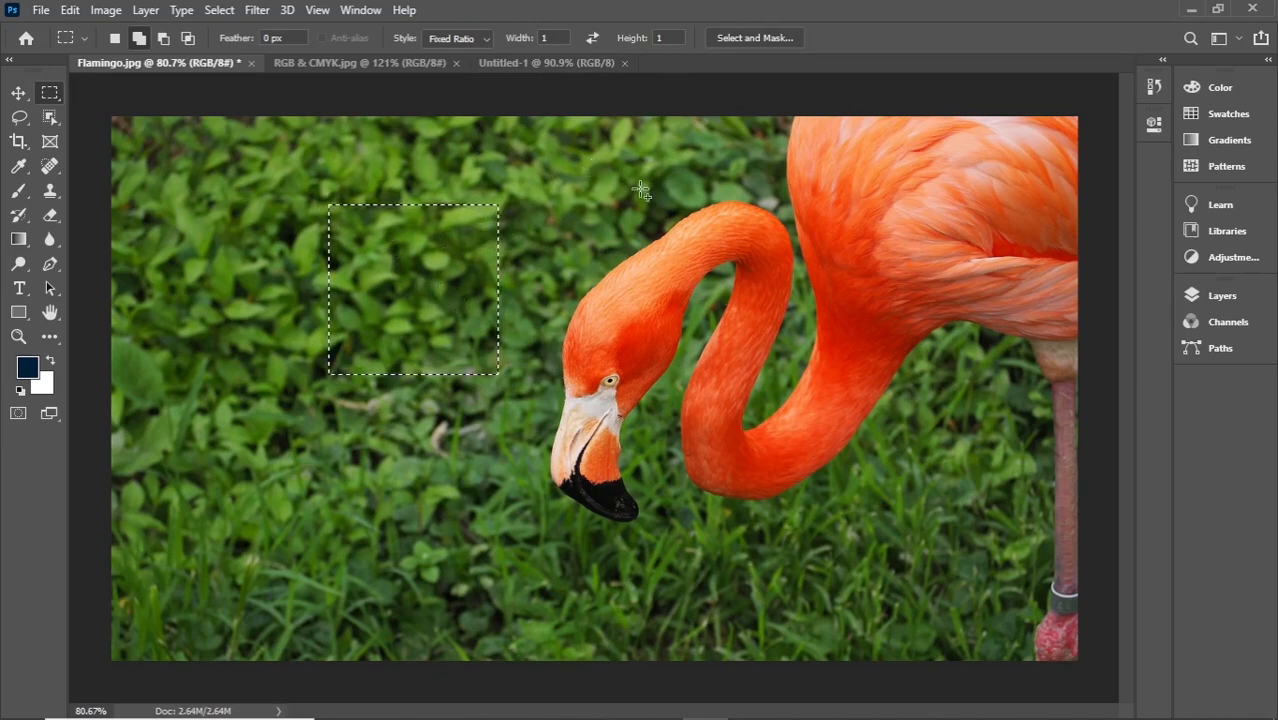
left_click_drag(578, 189, 776, 422)
left_click_drag(950, 632, 961, 575)
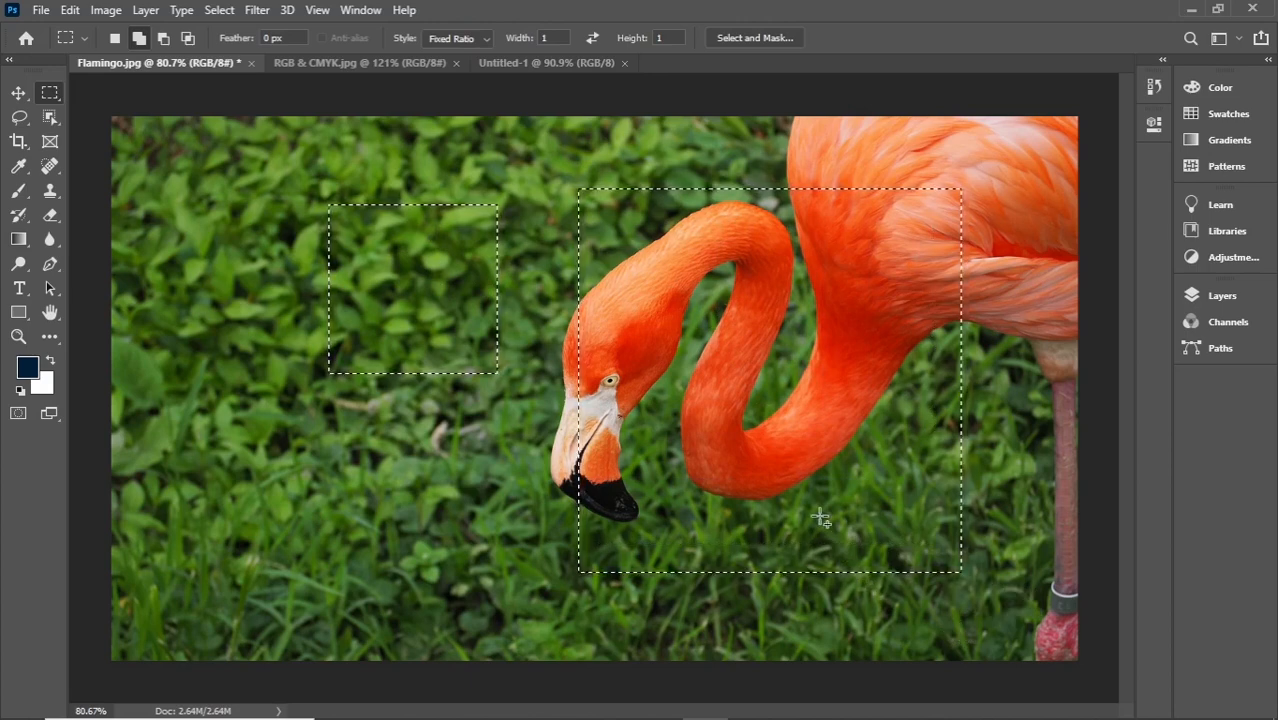
key("ctrl+d")
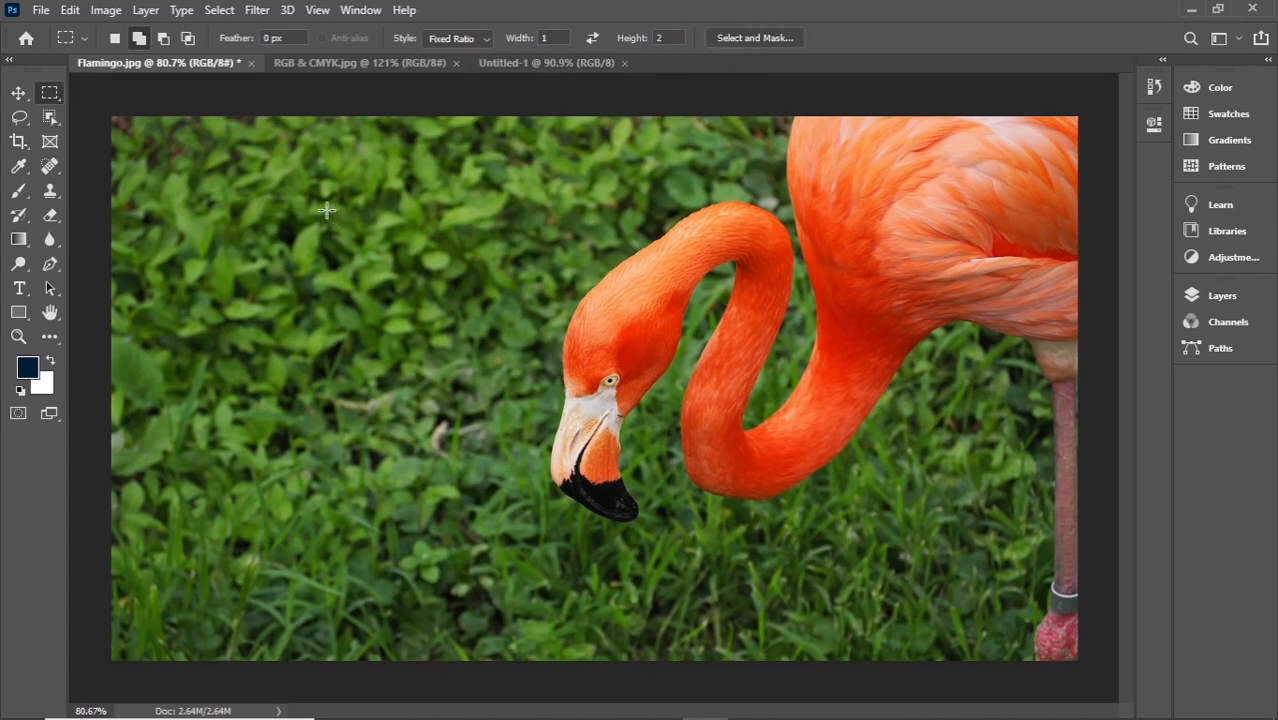
Step: Add five upright 1-to-2 ratio rectangles of different sizes, three on the foliage and two across the flamingo's head and neck
left_click_drag(327, 210, 506, 434)
left_click_drag(505, 210, 534, 267)
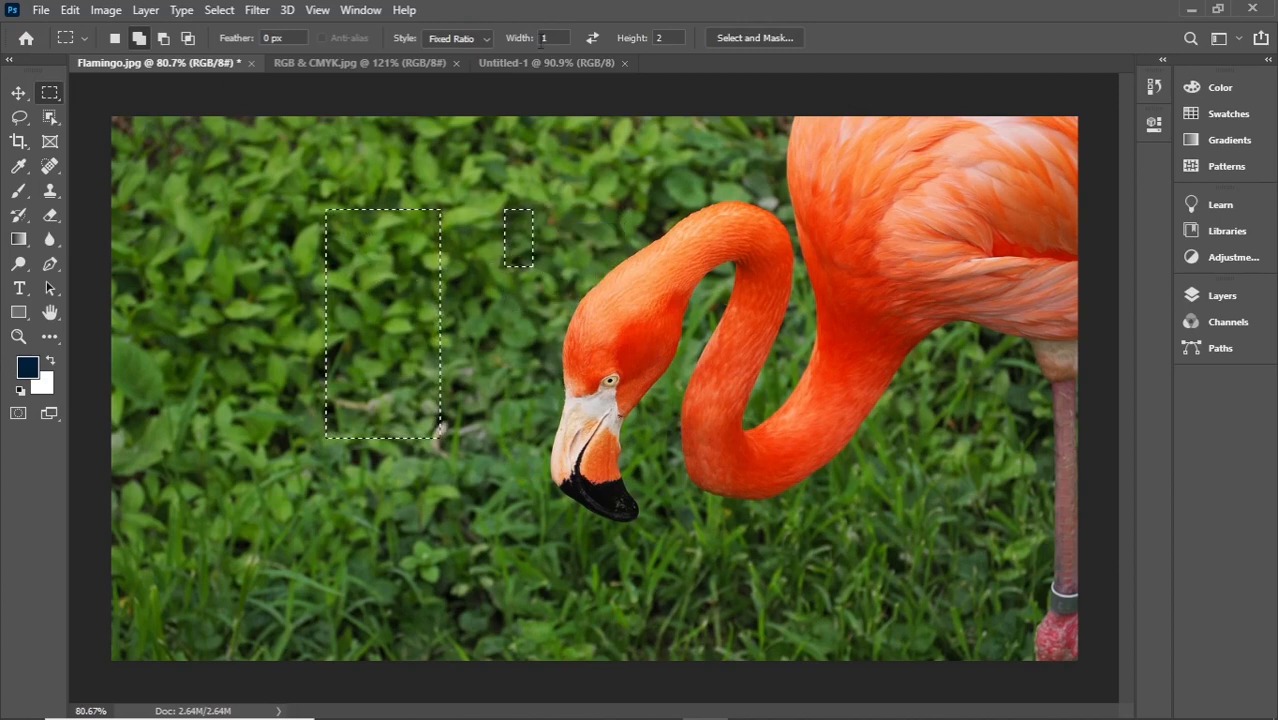
left_click_drag(601, 197, 805, 487)
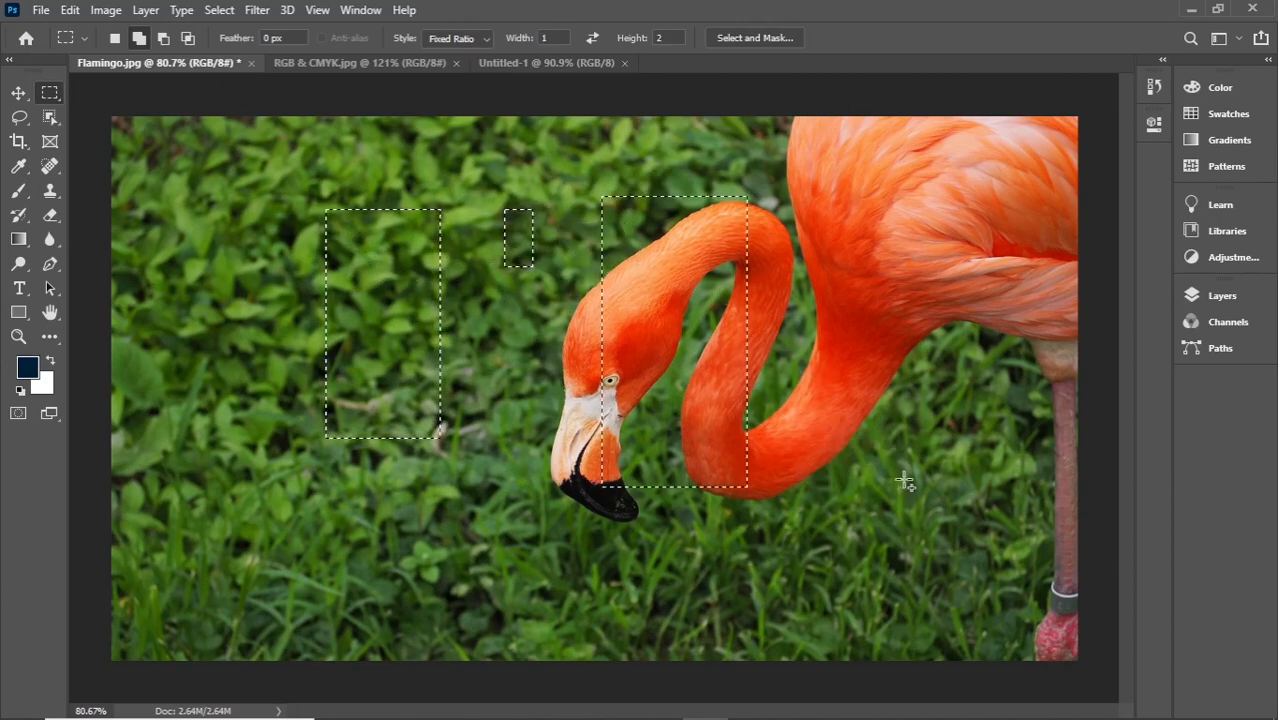
left_click_drag(905, 480, 767, 205)
left_click_drag(465, 311, 535, 450)
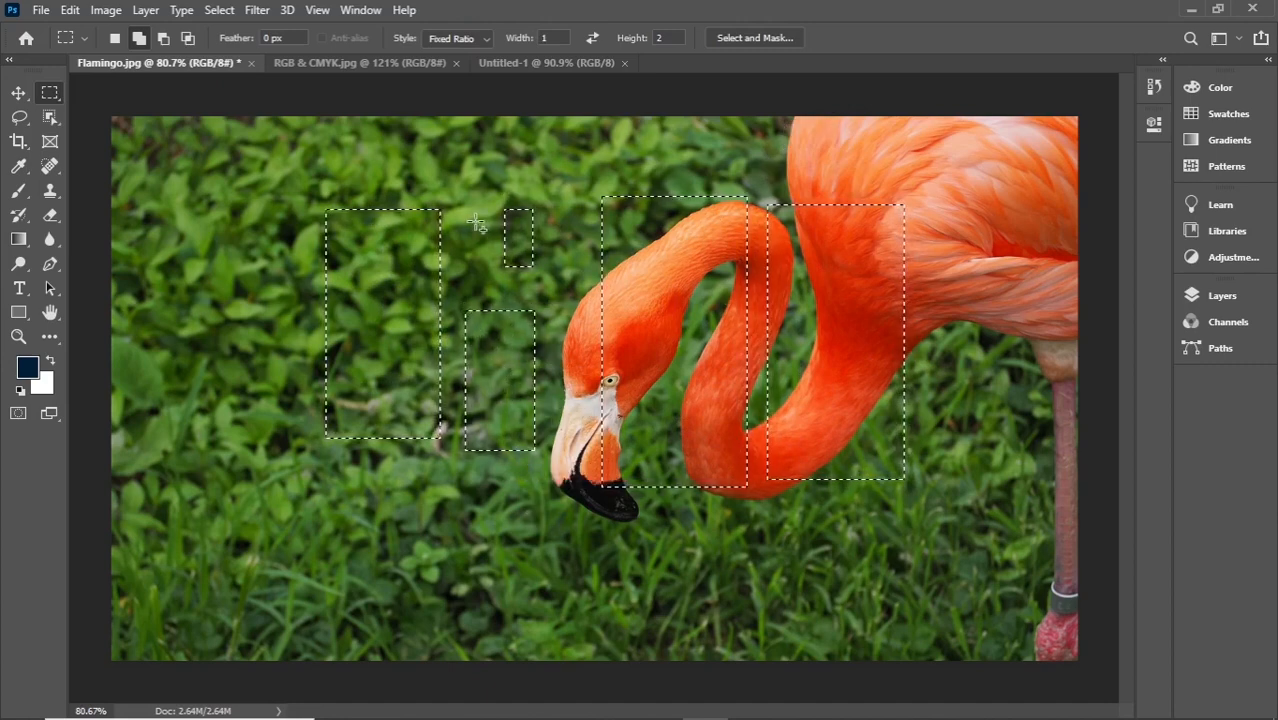
Step: Deselect the 1-to-2 ratio rectangles and set the marquee style back to Normal
right_click(419, 175)
left_click(460, 184)
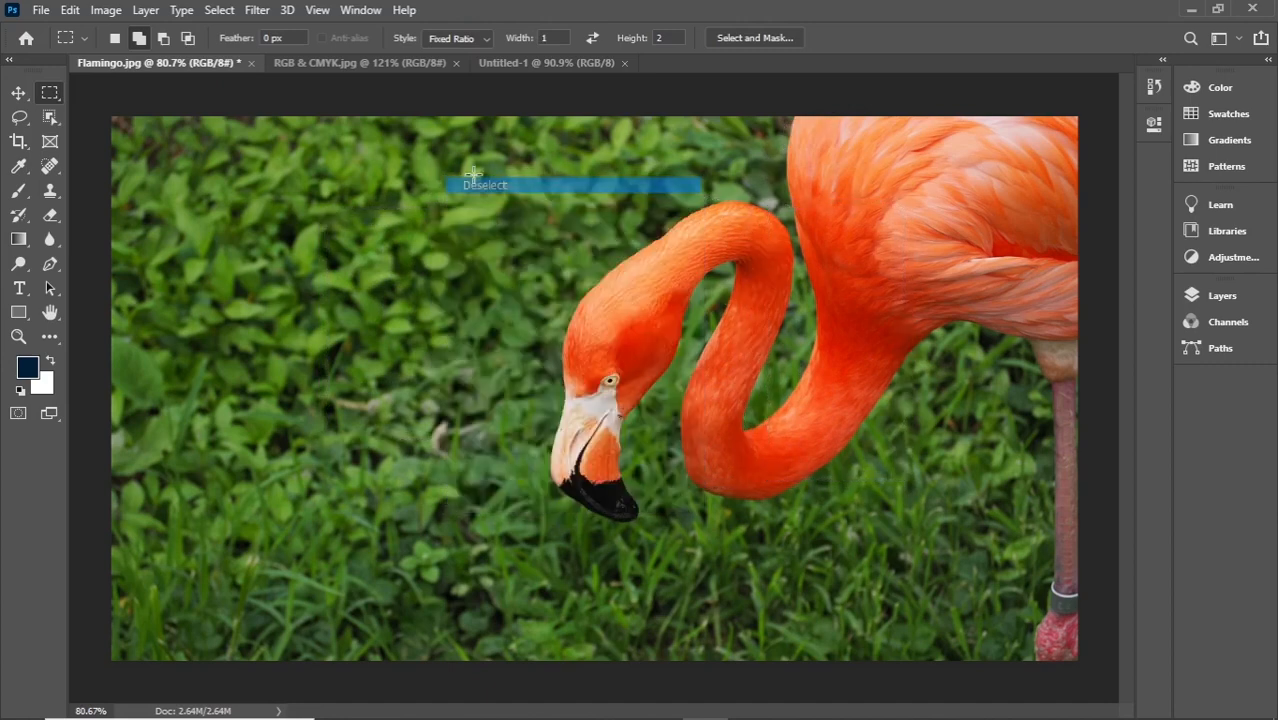
left_click(458, 38)
left_click(450, 54)
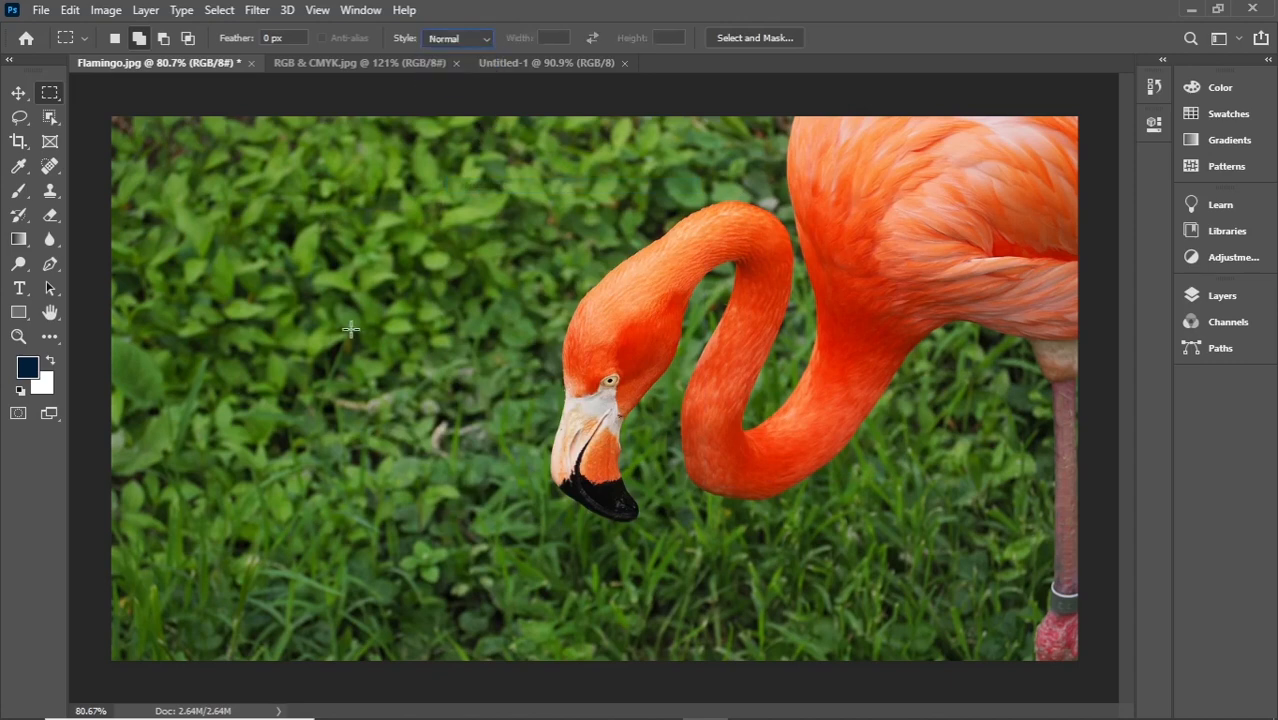
Step: Draw a freely proportioned upright rectangle on the foliage beside the flamingo's head and deselect it
left_click_drag(322, 228, 494, 430)
right_click(545, 178)
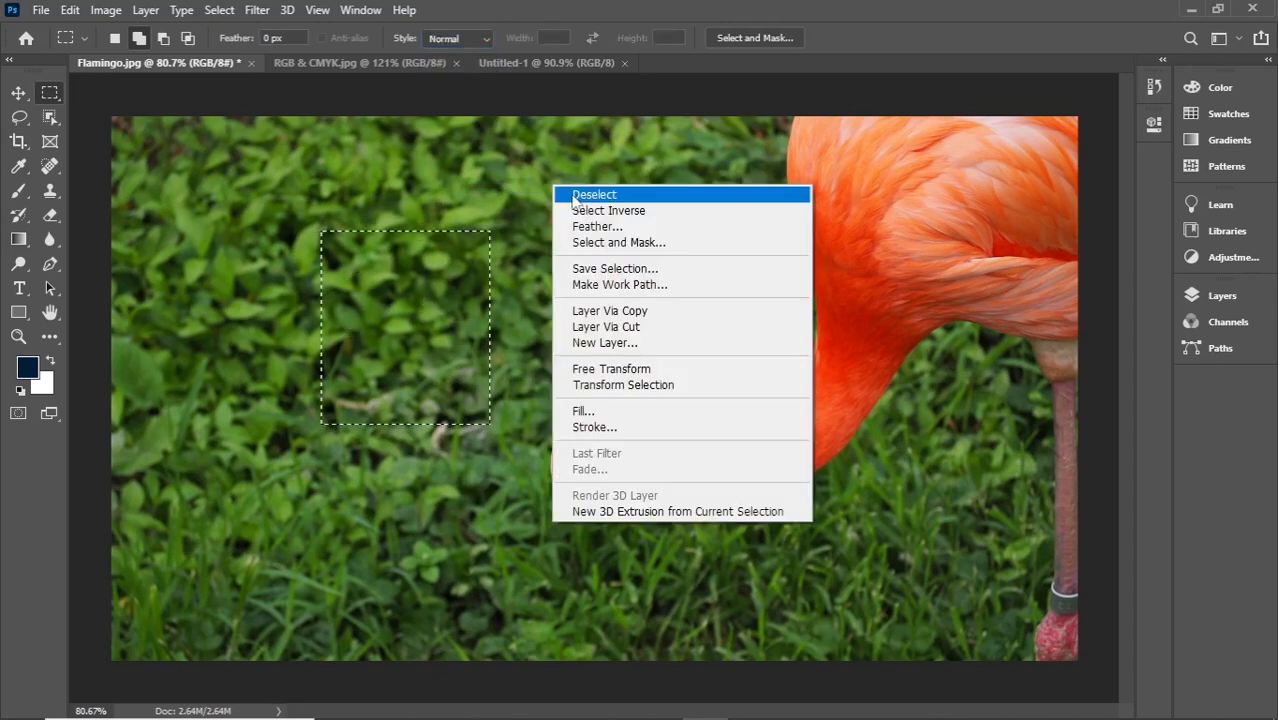
left_click(578, 195)
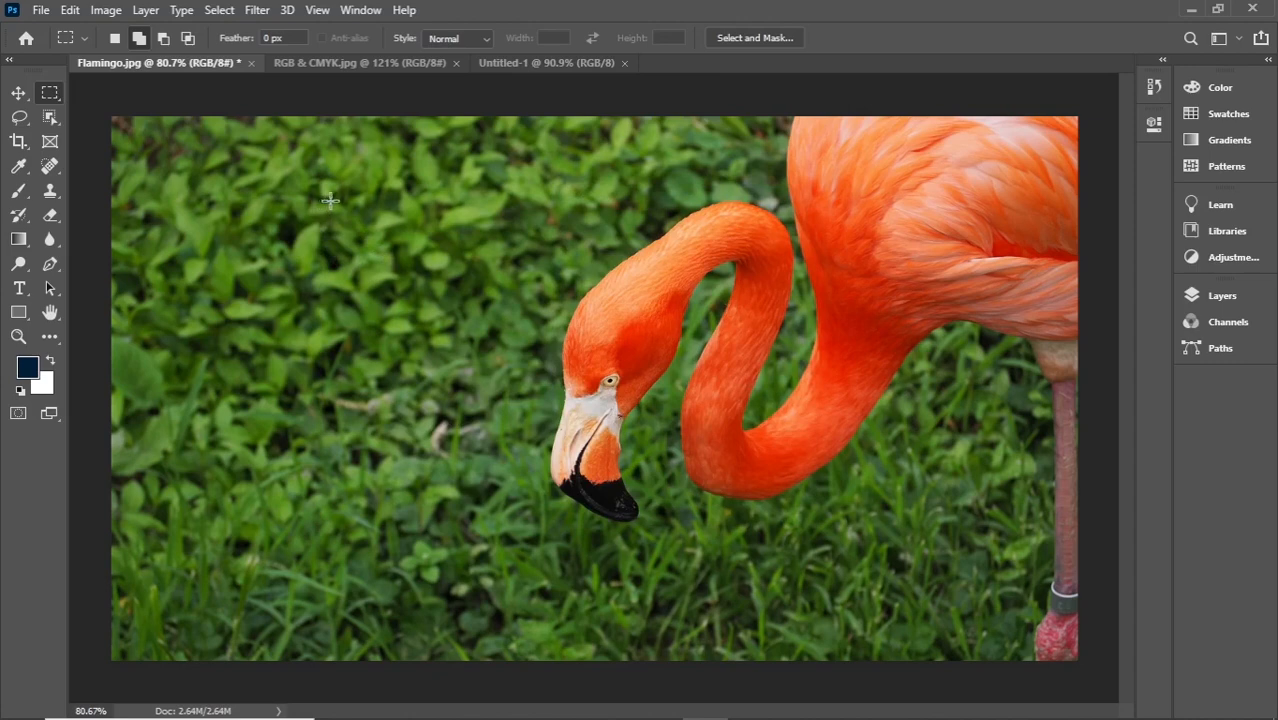
Step: Draw a proportion-constrained square on the foliage, varying its size up to about 3.5 in, and deselect it
left_click_drag(342, 215, 520, 346)
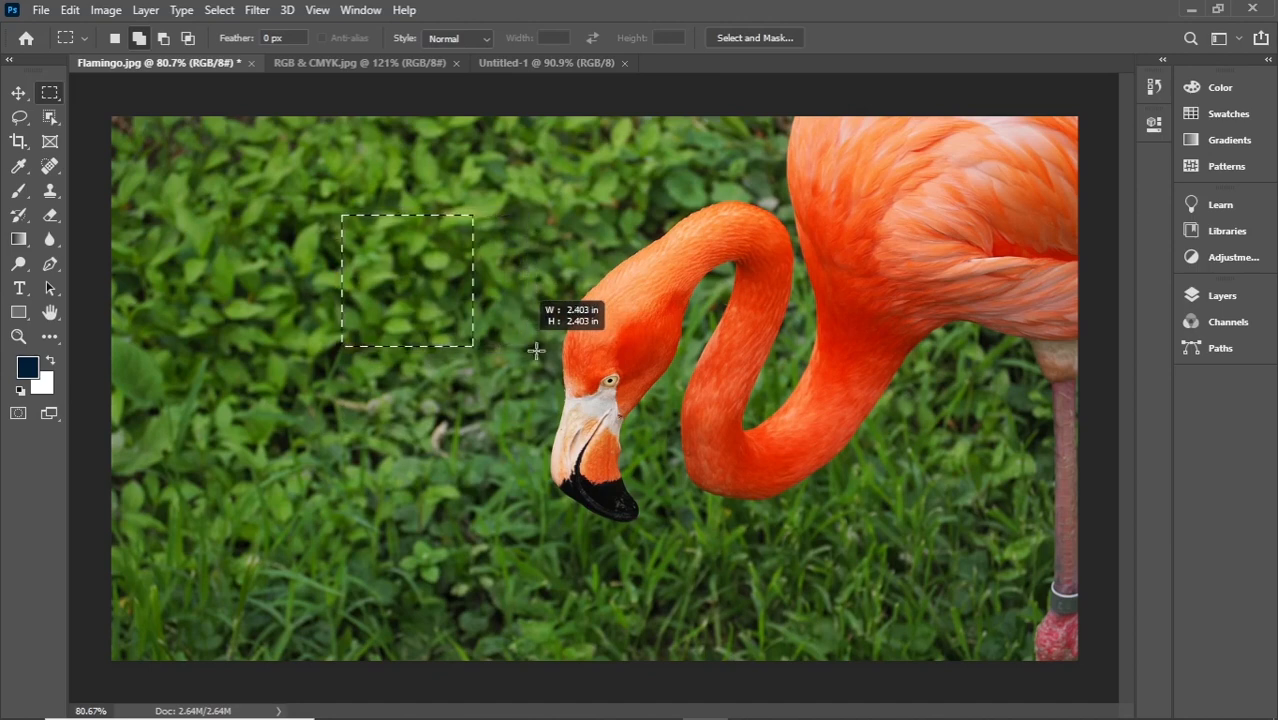
left_click_drag(537, 350, 454, 290)
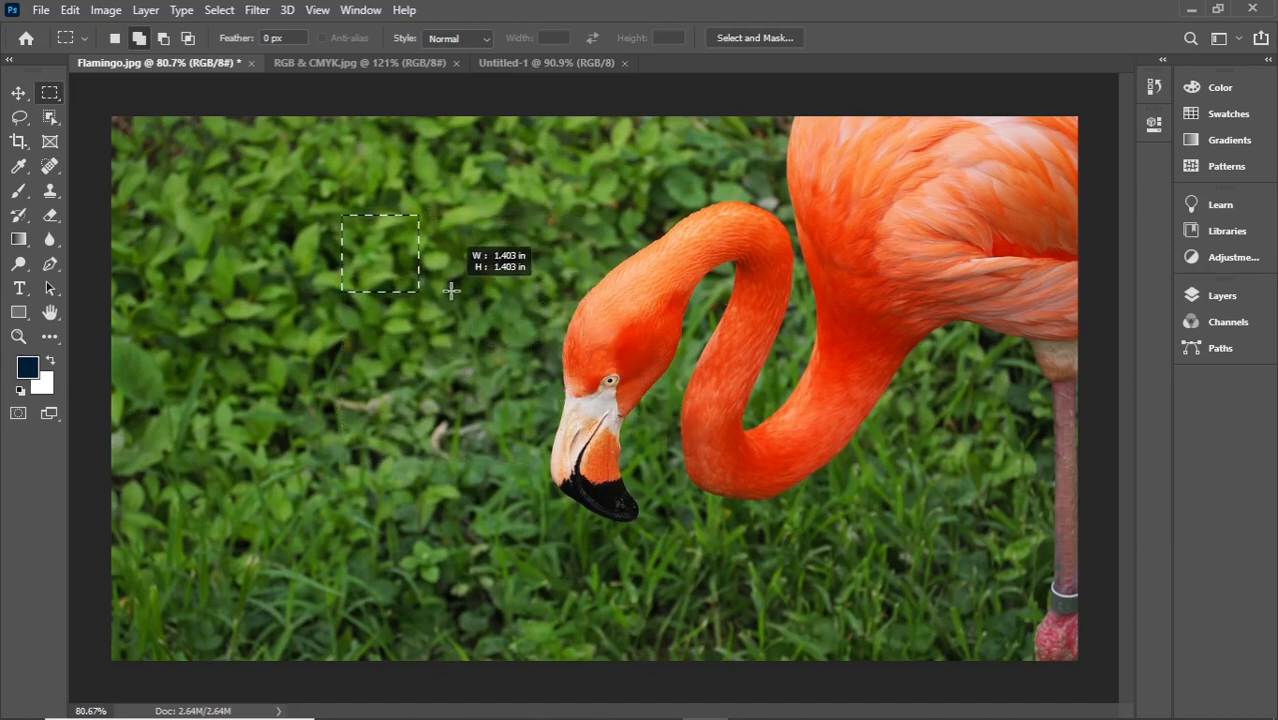
left_click_drag(507, 377, 461, 316)
left_click_drag(490, 362, 531, 414)
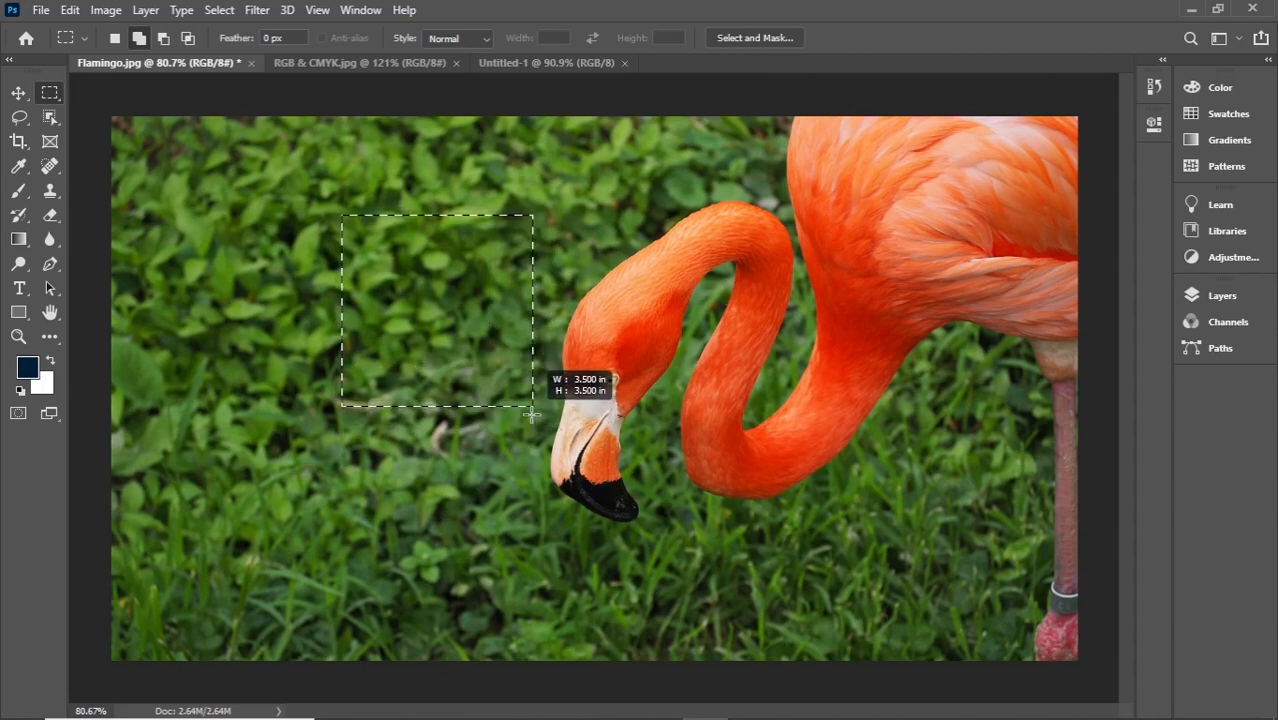
left_click_drag(531, 414, 520, 404)
key("ctrl+d")
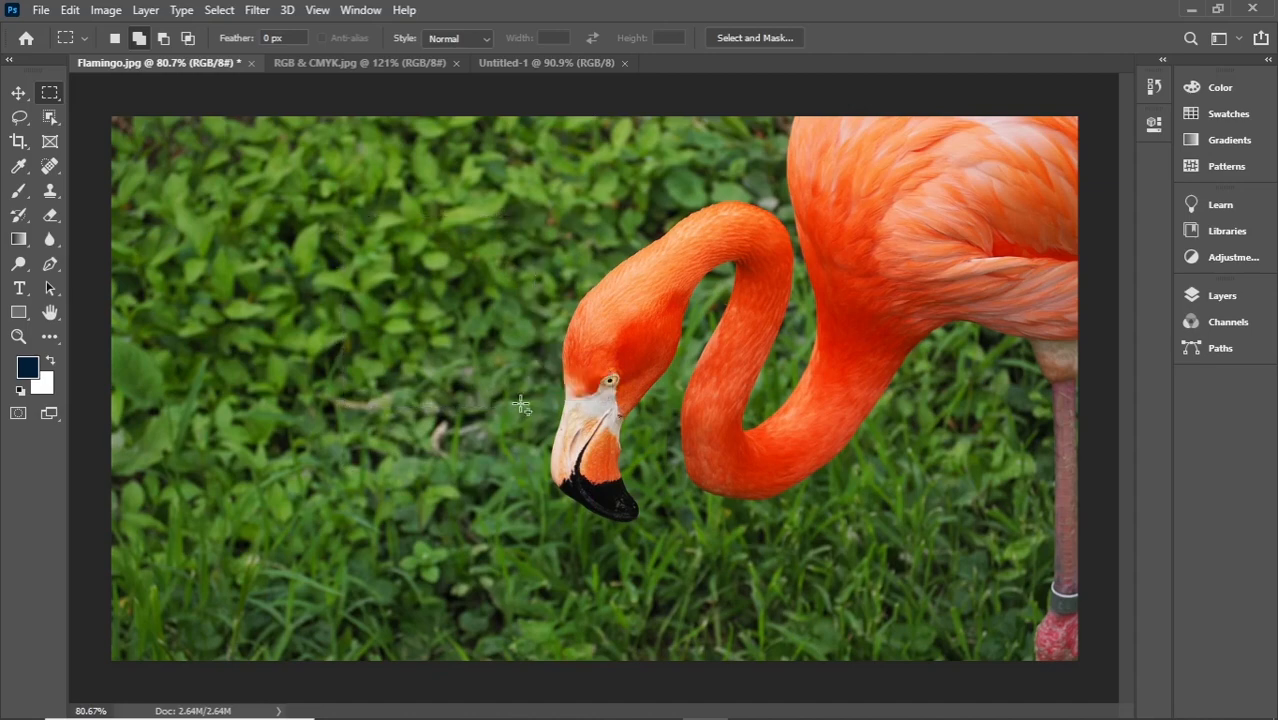
right_click(466, 292)
left_click(505, 295)
Step: Draw two squares outward from their centres around the flamingo's head near the eye, deselecting each one
scroll(605, 363, "up", 5)
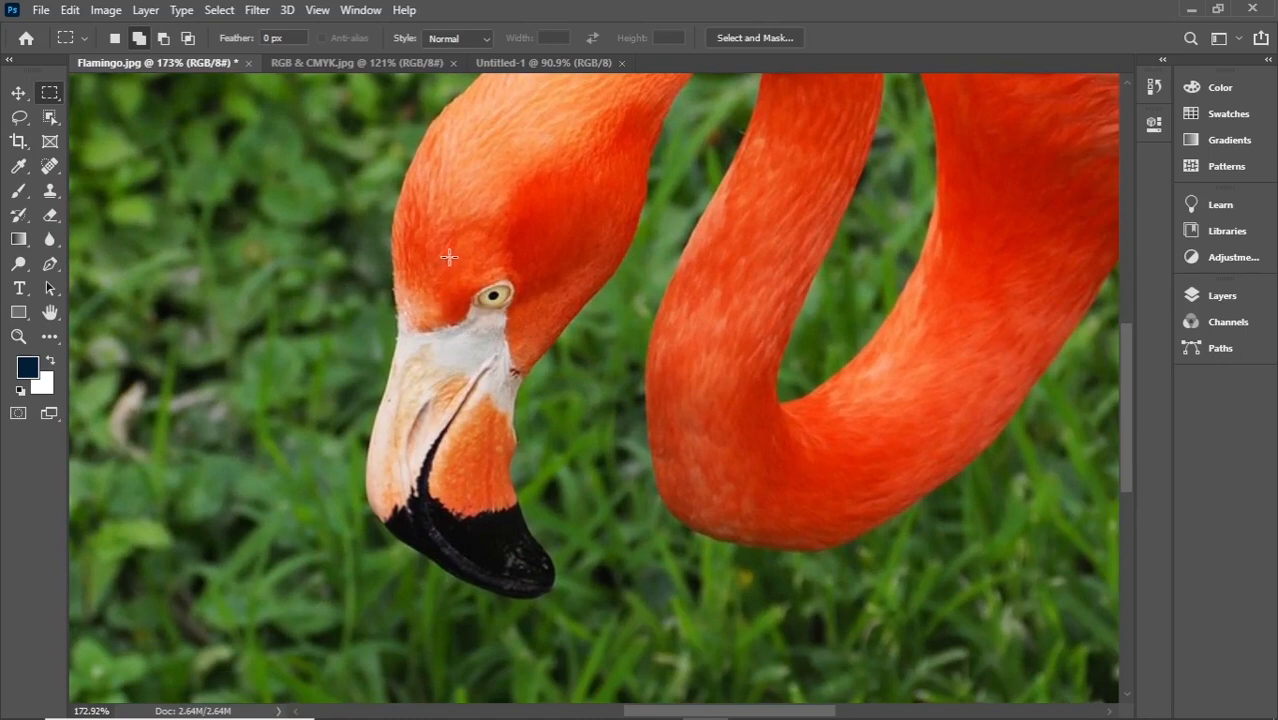
mouse_move(460, 255)
left_mouse_down()
mouse_move(506, 291)
mouse_move(551, 374)
mouse_move(605, 402)
mouse_move(571, 371)
mouse_move(795, 566)
mouse_move(350, 160)
mouse_move(590, 420)
mouse_move(556, 363)
mouse_move(600, 416)
mouse_move(535, 345)
mouse_move(680, 490)
mouse_move(538, 348)
mouse_move(539, 333)
mouse_move(620, 415)
mouse_move(535, 310)
mouse_move(633, 419)
mouse_move(619, 398)
mouse_move(529, 321)
left_mouse_up()
right_click(503, 266)
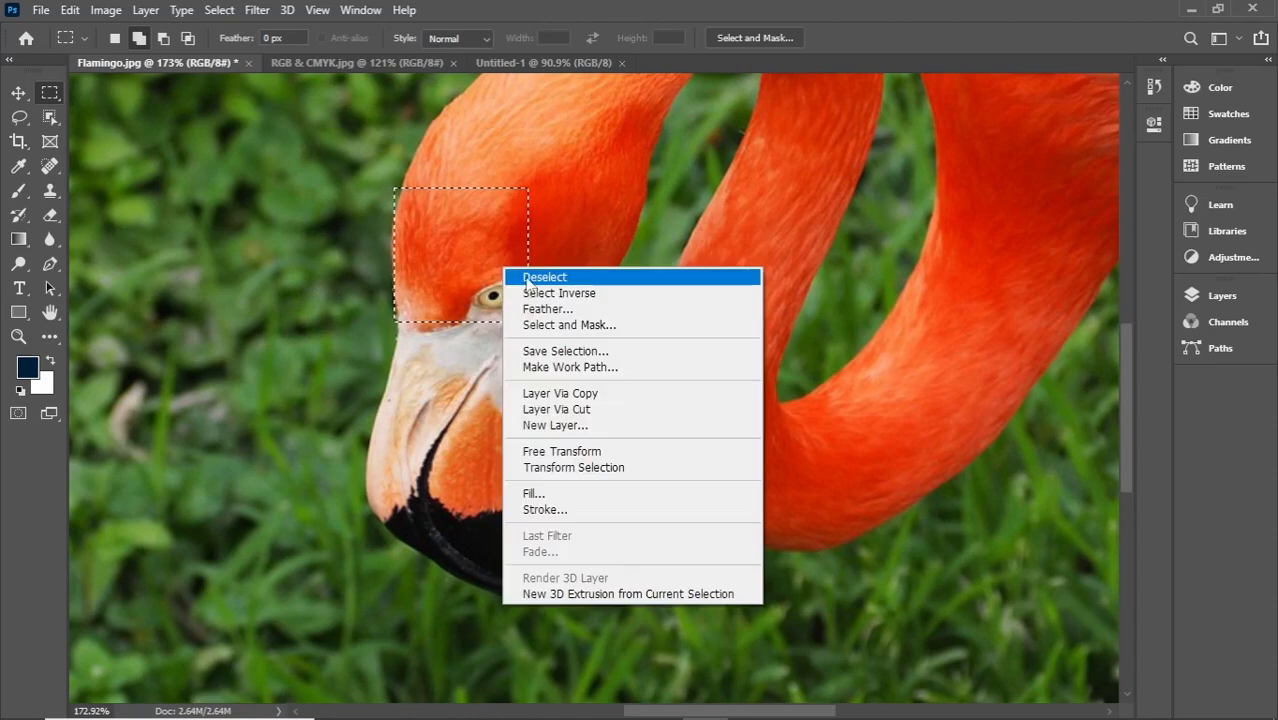
left_click(522, 277)
left_click_drag(419, 222, 526, 330)
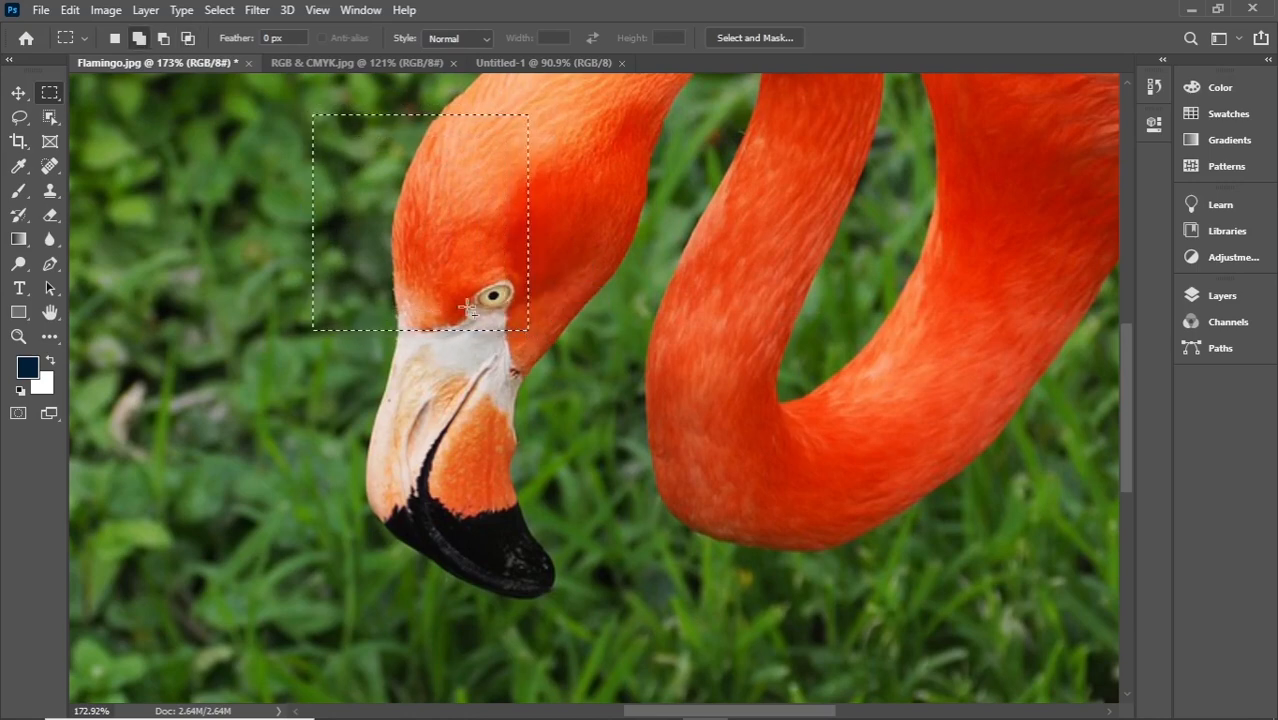
scroll(440, 266, "down", 1)
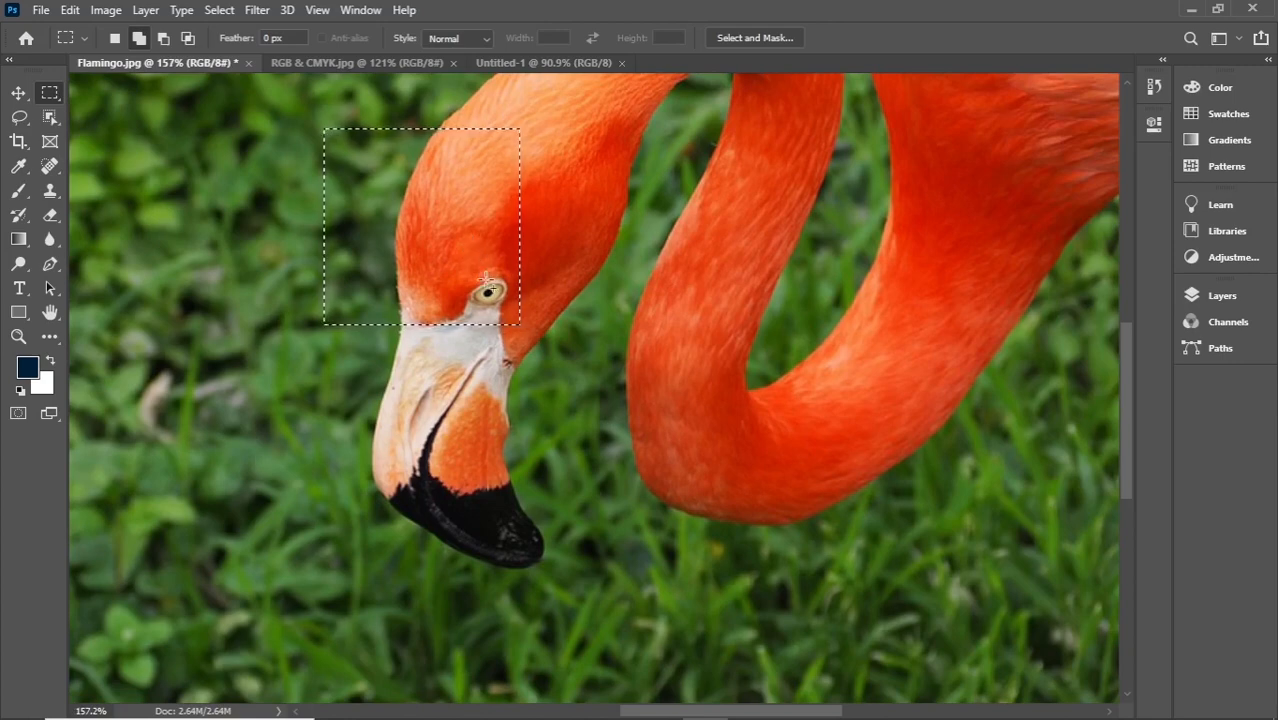
right_click(463, 240)
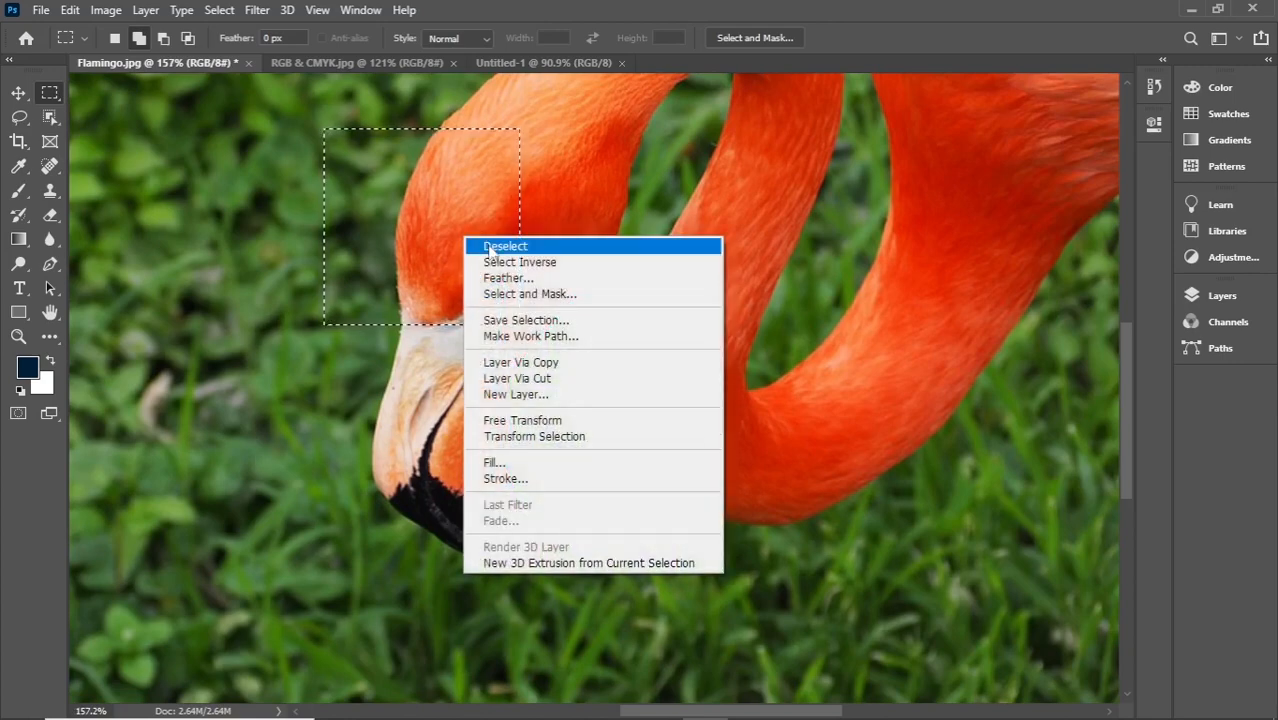
left_click(497, 249)
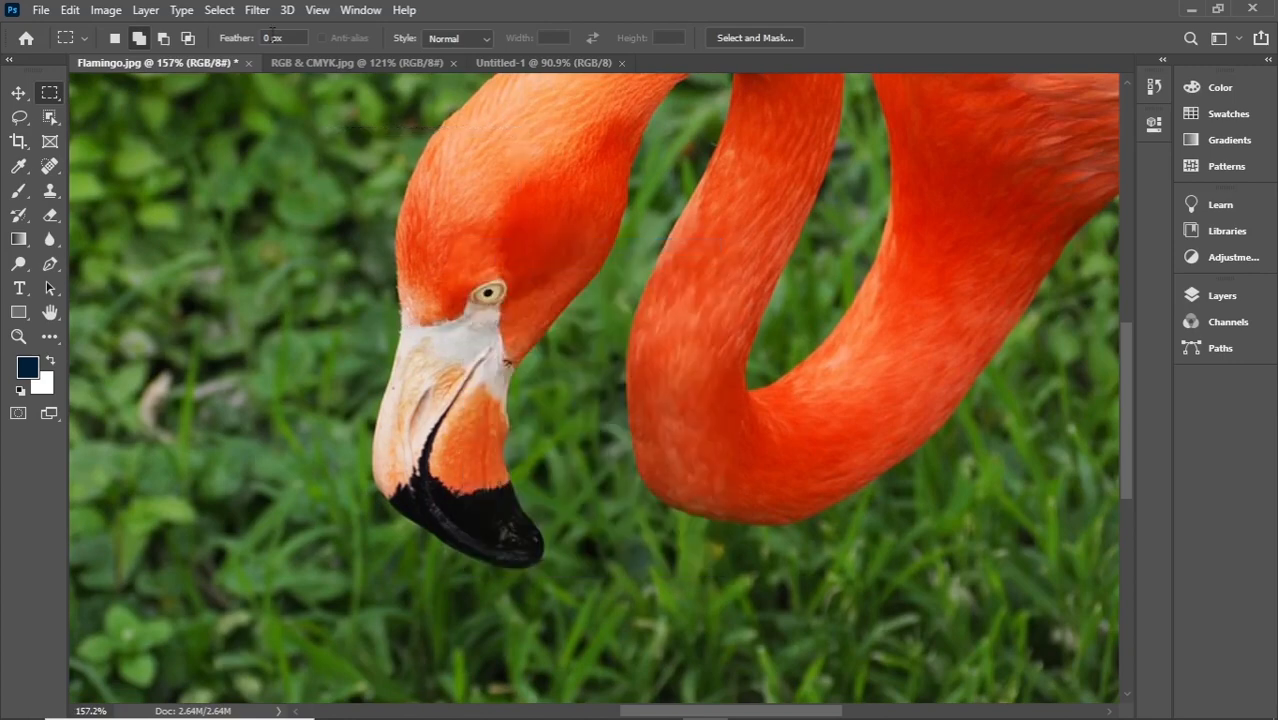
Step: Set the marquee feather to 30 px and draw a square selection on the foliage beside the flamingo's head
scroll(386, 211, "down", 12)
scroll(451, 271, "up", 3)
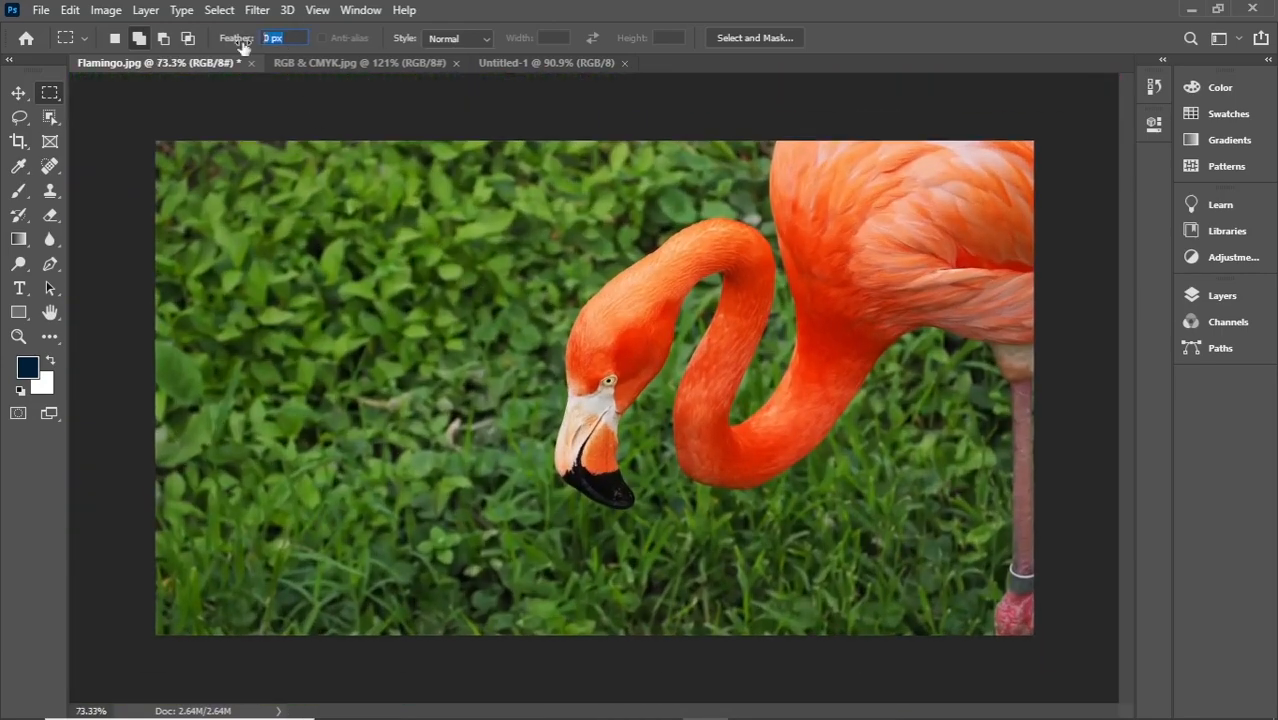
type("3")
left_click_drag(356, 247, 561, 448)
scroll(543, 336, "up", 4)
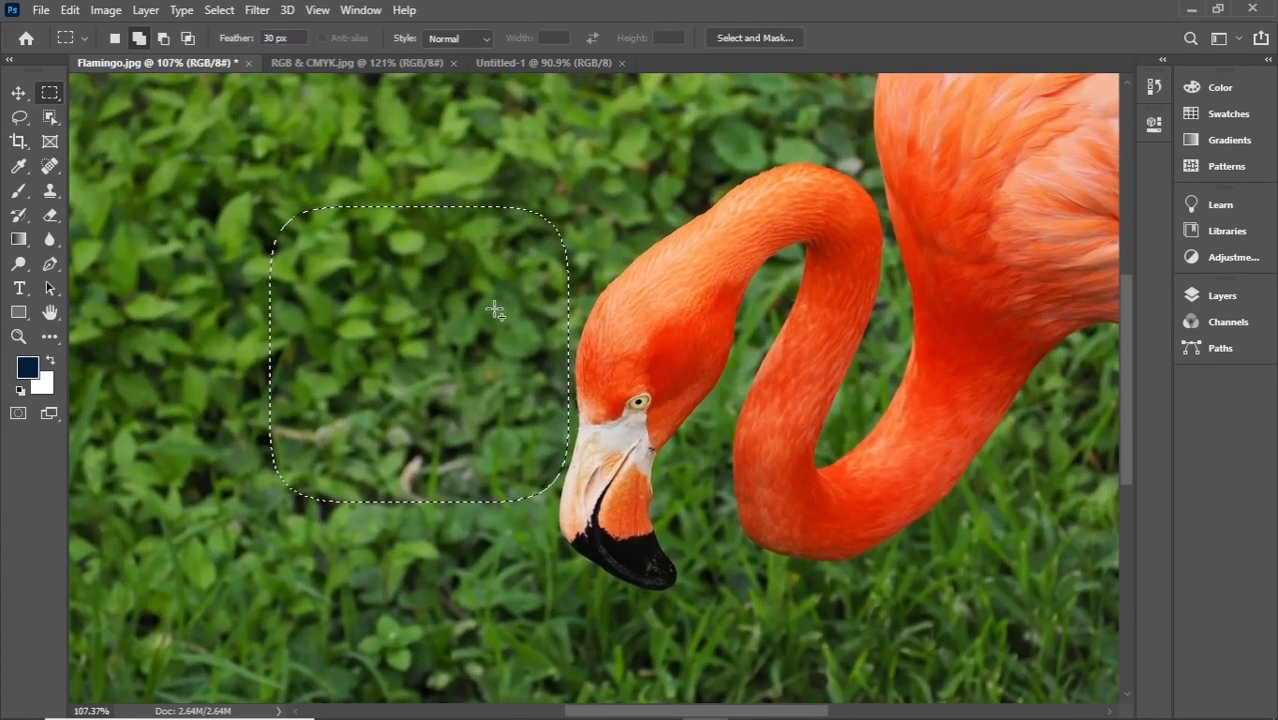
scroll(485, 340, "down", 5)
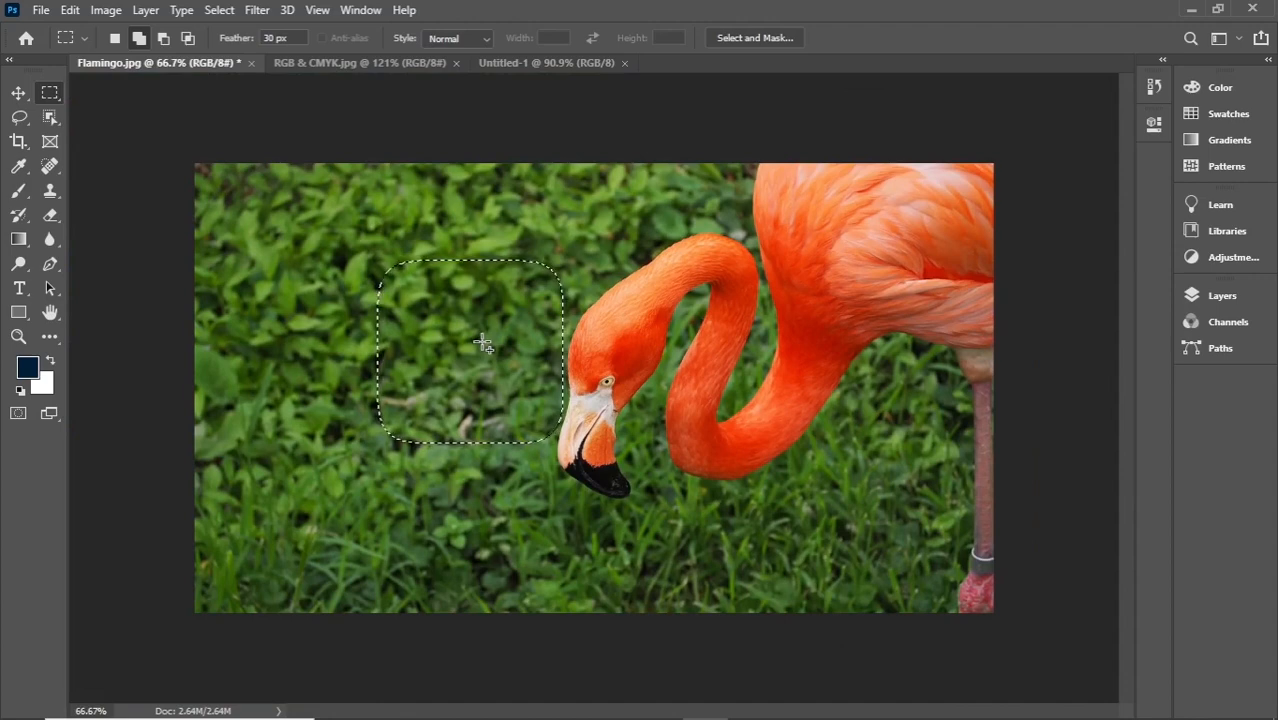
scroll(380, 365, "up", 2)
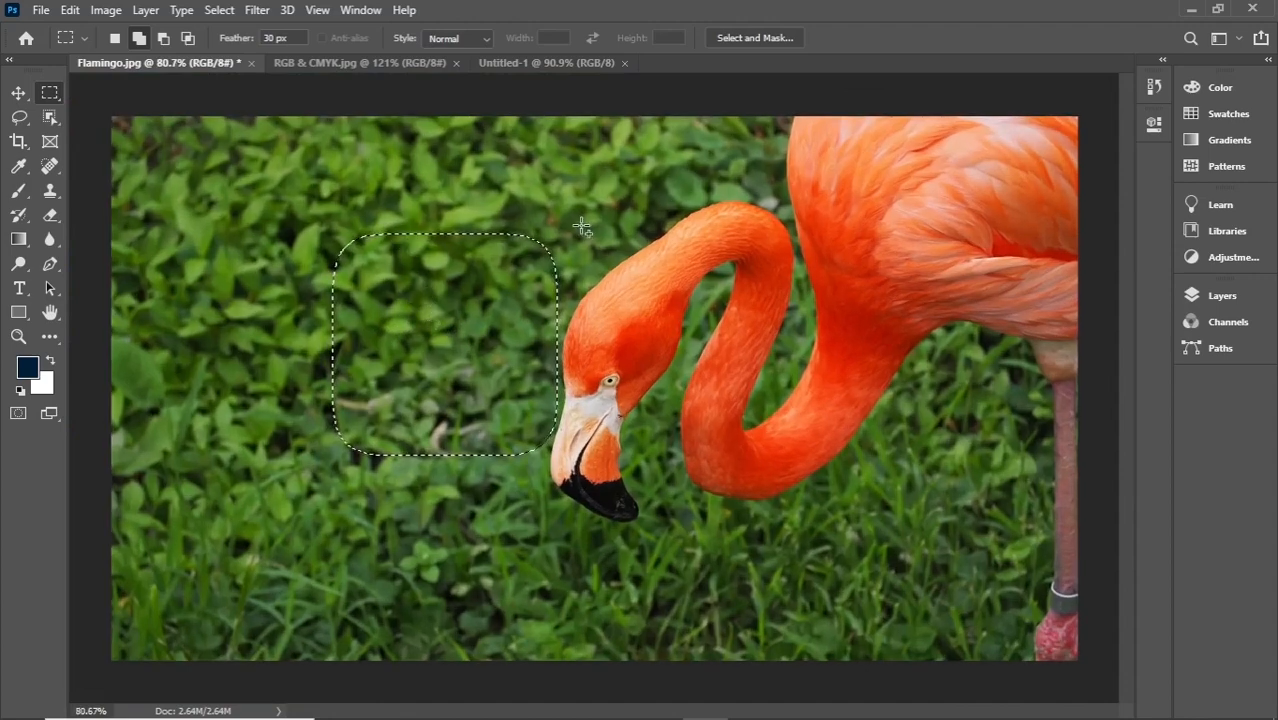
Step: Copy the feathered foliage selection to a new layer and hide the Background to inspect its soft edges
left_click(1219, 295)
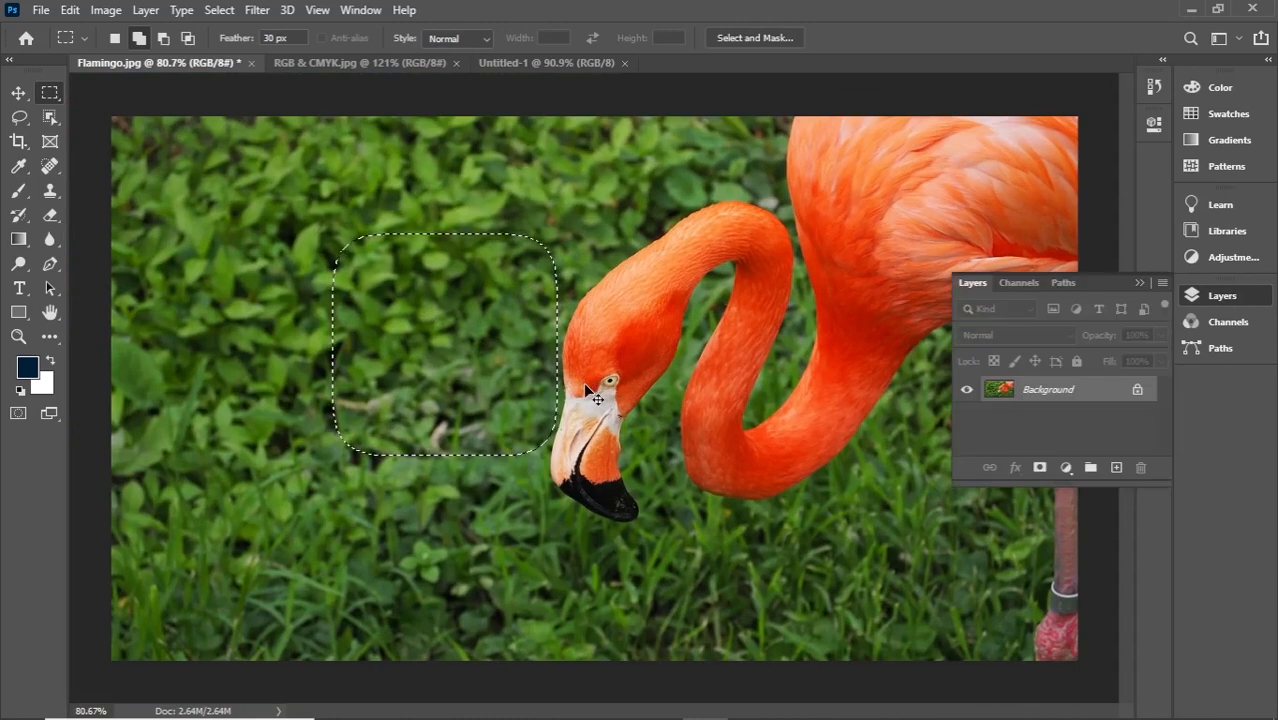
key("ctrl+j")
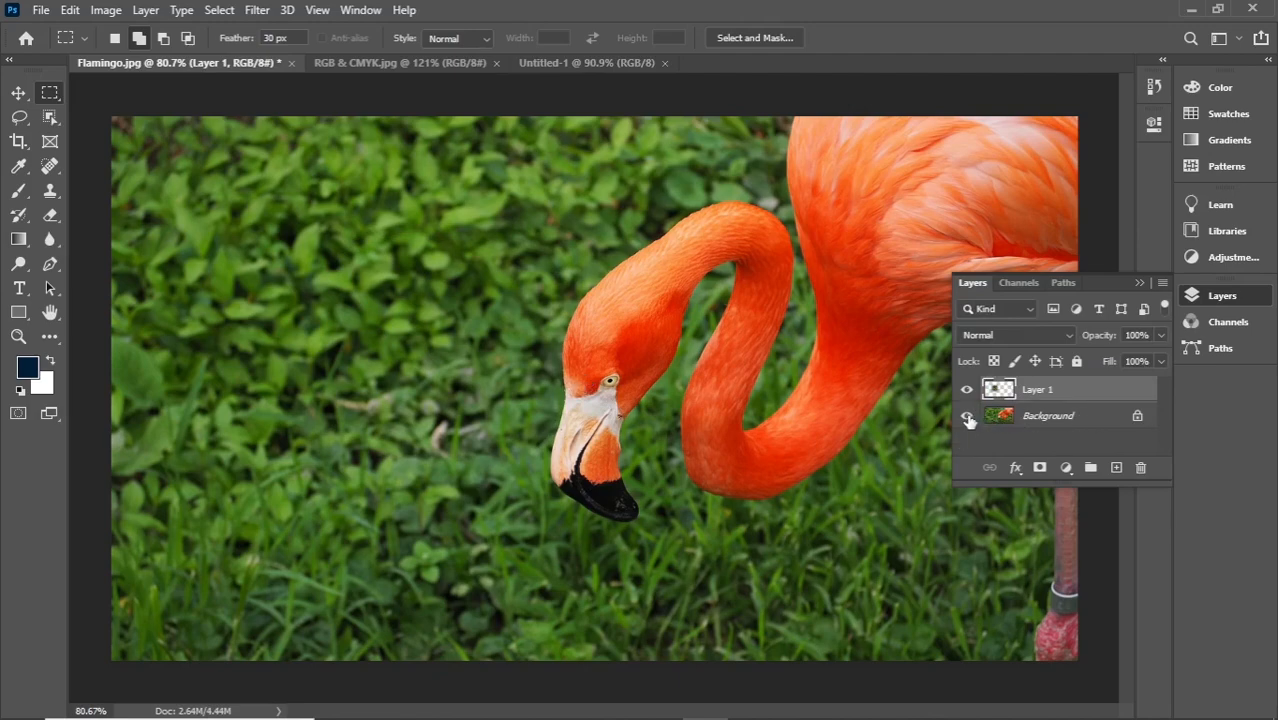
left_click(967, 416)
scroll(472, 286, "up", 2)
scroll(139, 222, "down", 3)
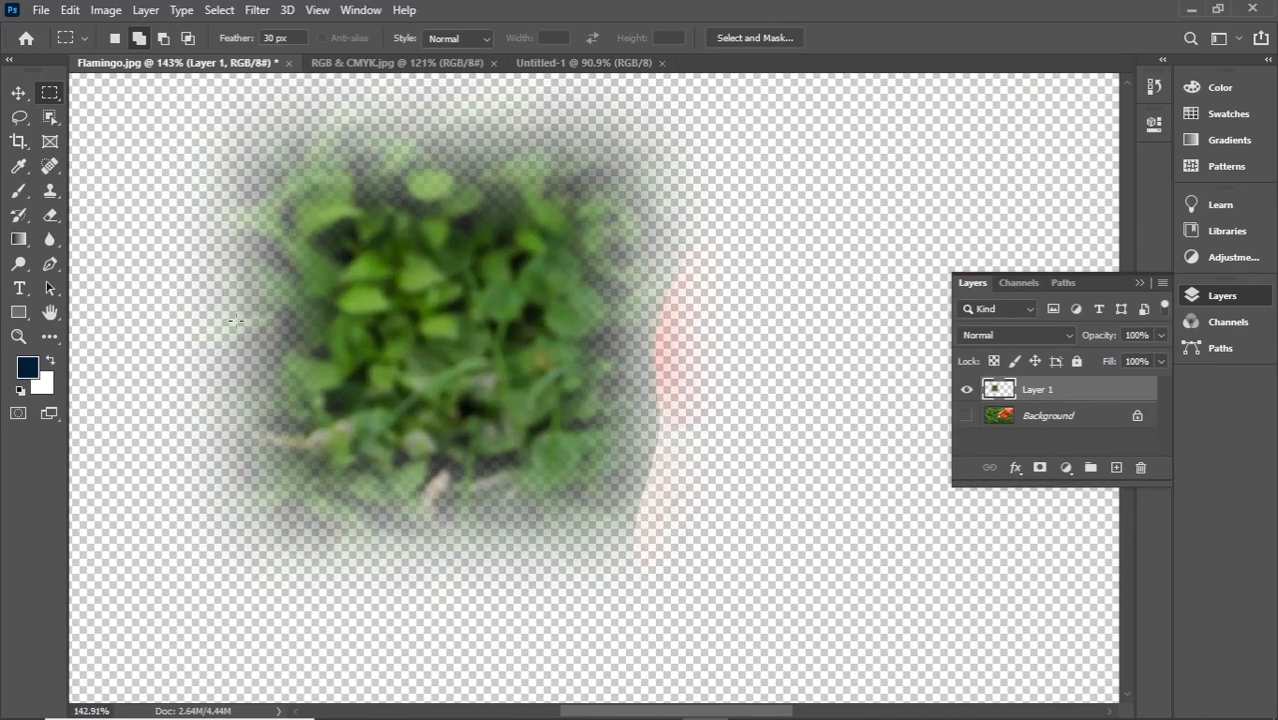
Step: Undo the feathered layer copy and its selection, and reset the feather to 0 px
key("ctrl+z")
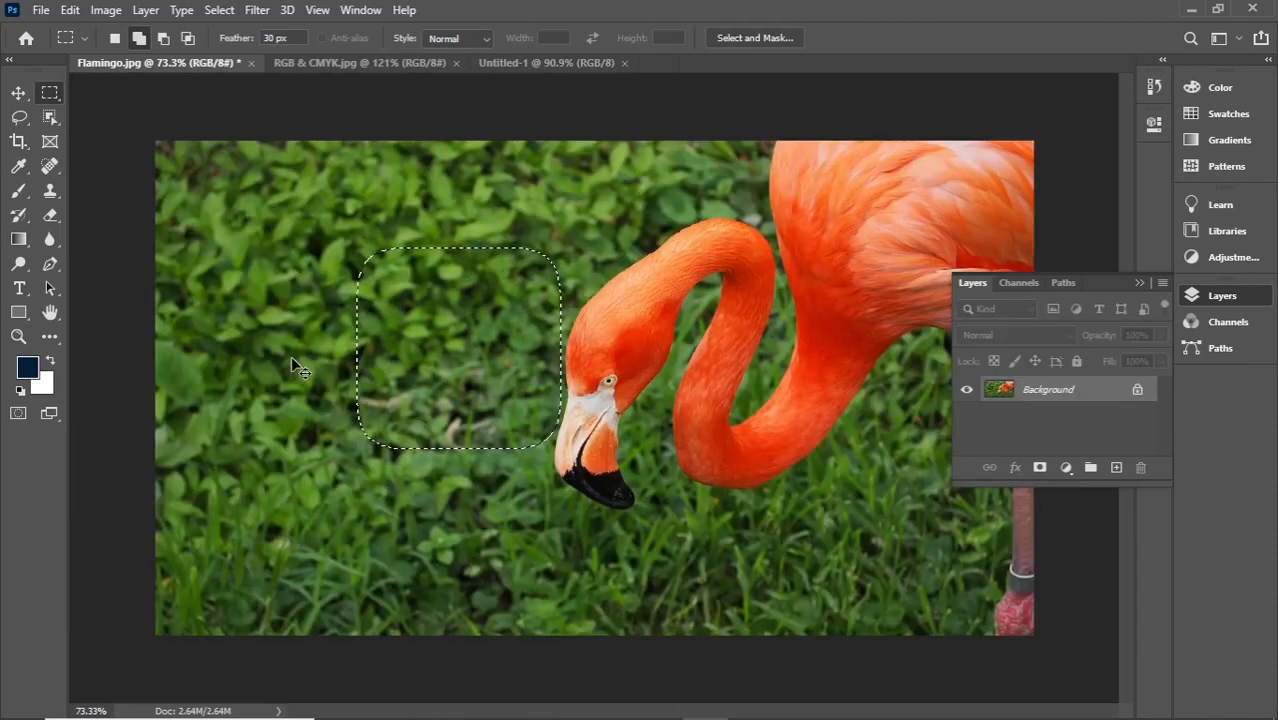
key("ctrl+z")
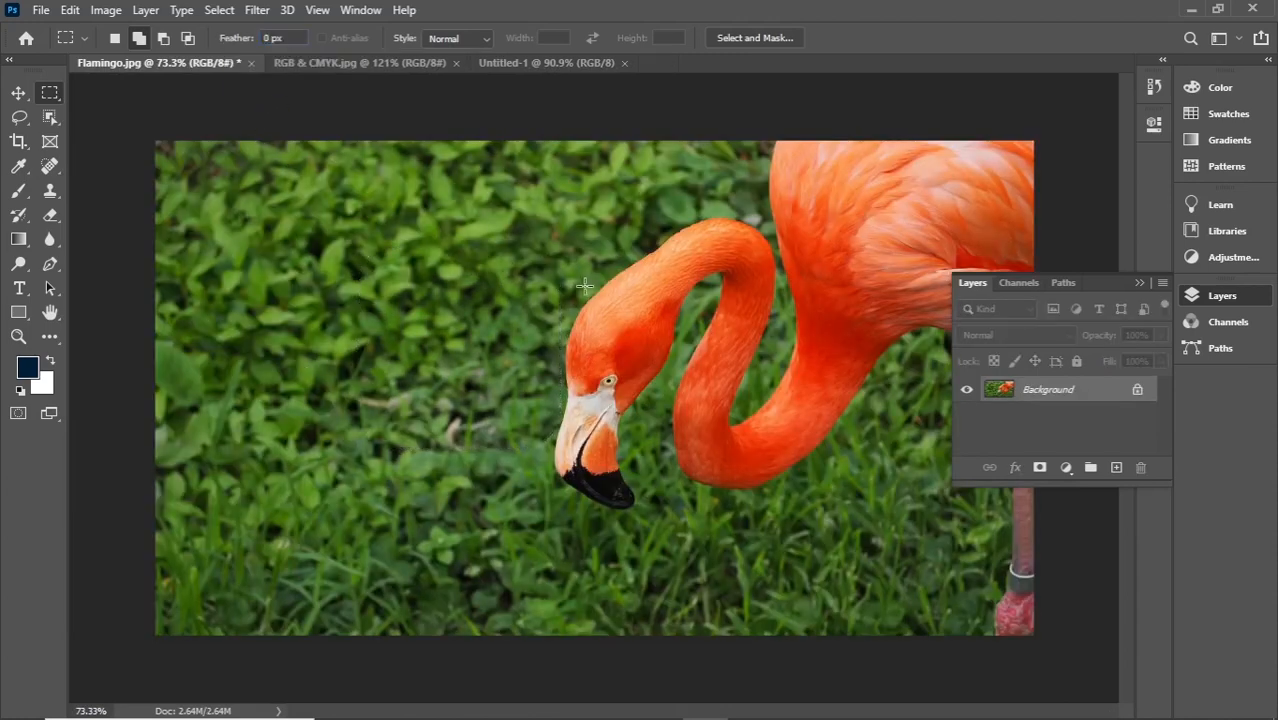
Step: Copy an unfeathered rectangle around the flamingo's head to a new layer and view it with the Background hidden
left_click_drag(524, 250, 693, 443)
scroll(616, 376, "up", 1)
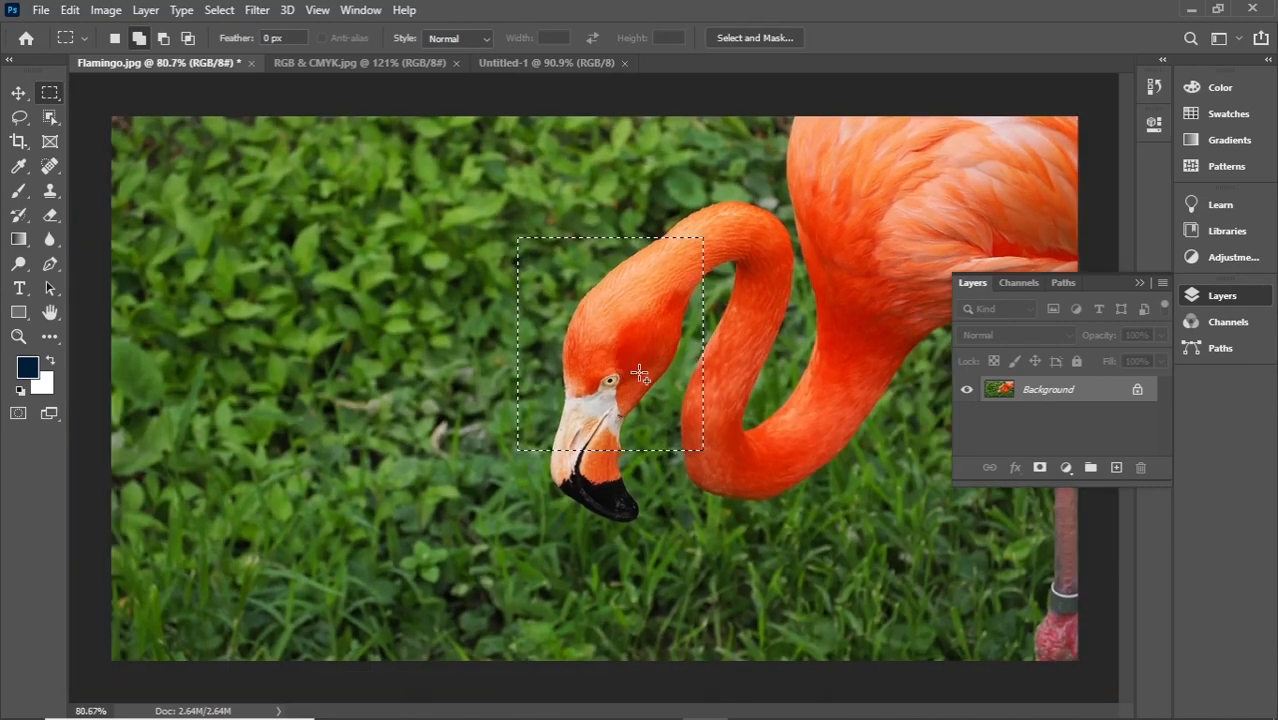
key("ctrl+j")
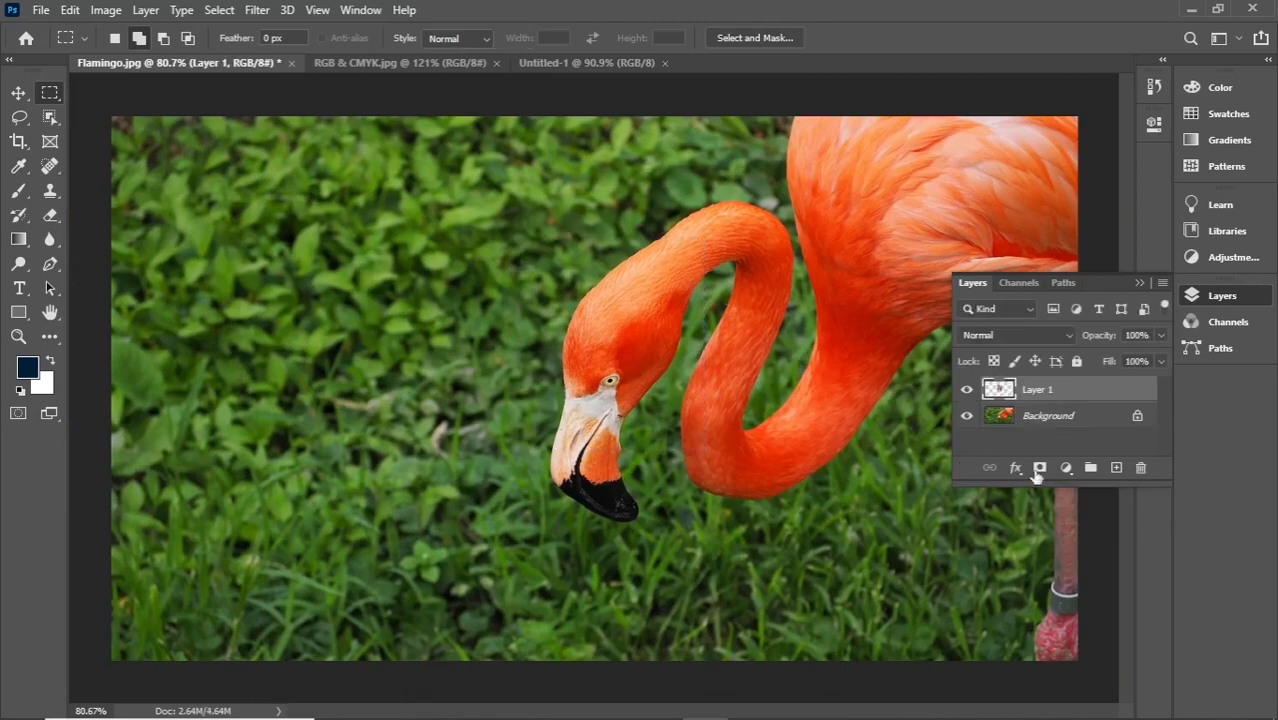
left_click(966, 418)
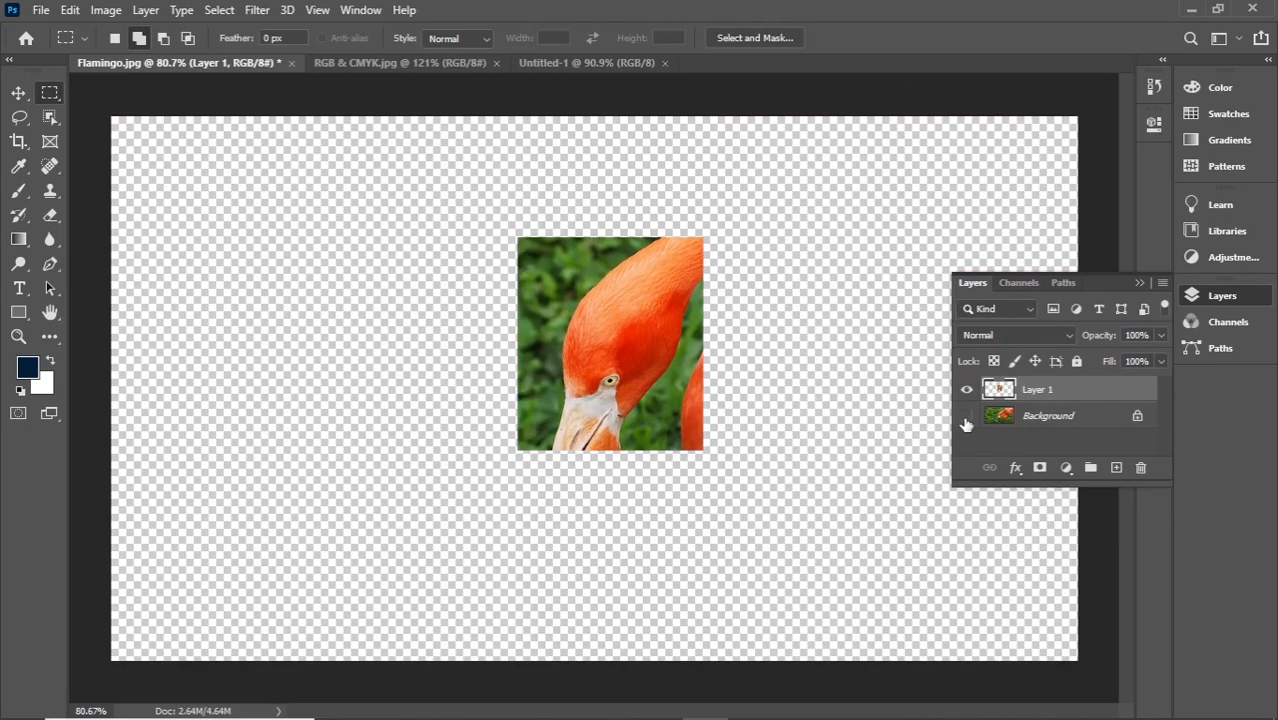
Step: Show the Background instead of Layer 1 and select the flamingo's head with a rectangle feathered by 50 px
left_click(966, 418)
left_click(966, 392)
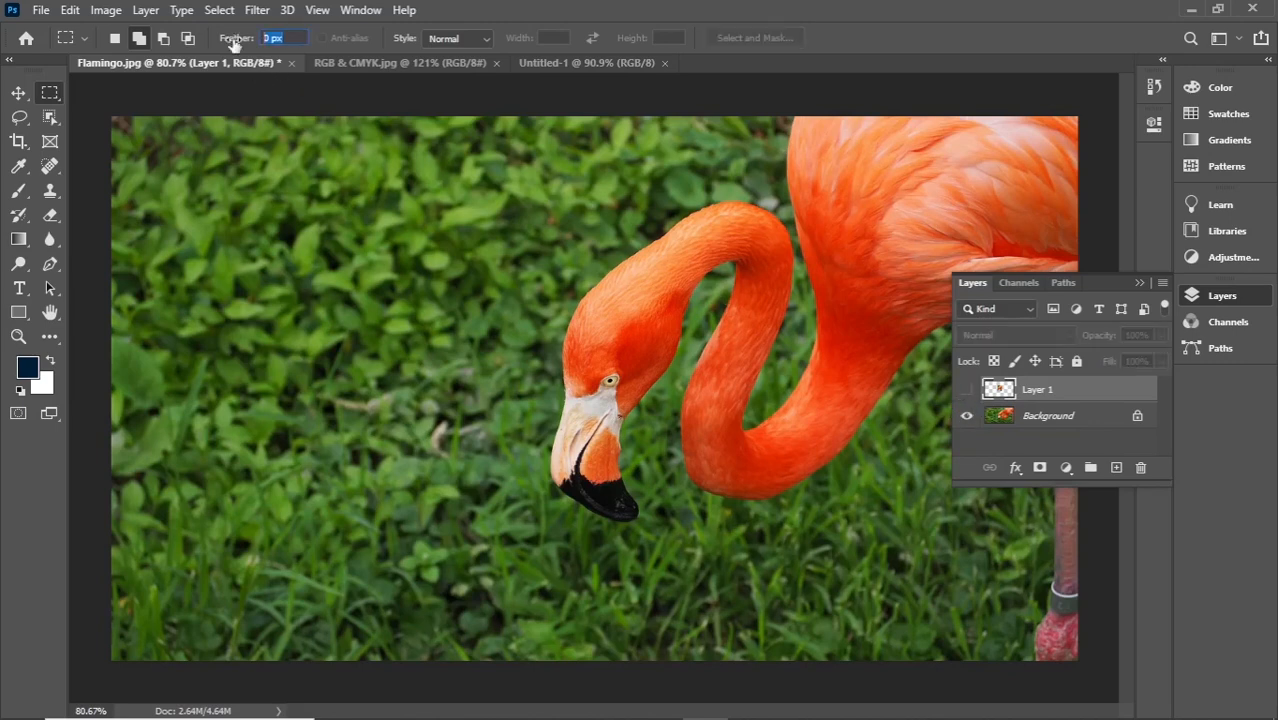
type("50")
left_click_drag(519, 240, 700, 510)
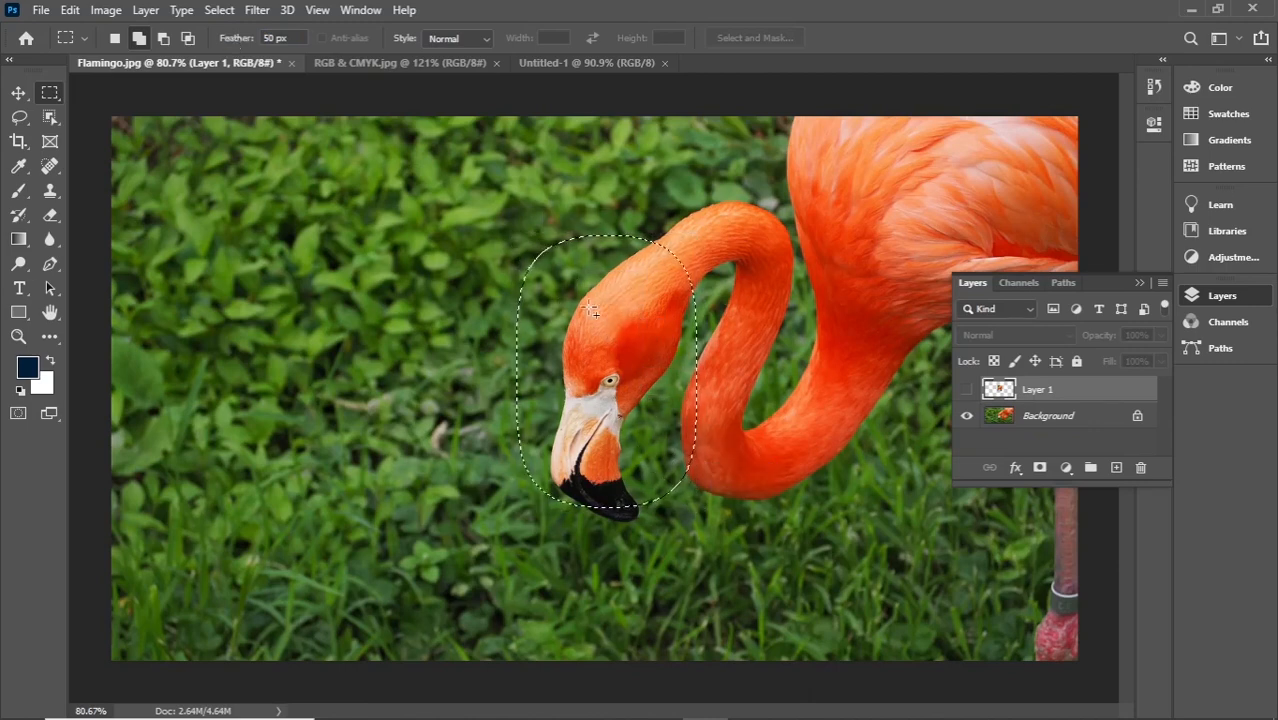
Step: Copy the 50 px feathered head selection from the Background to a new layer and hide the Background
left_click(1020, 420)
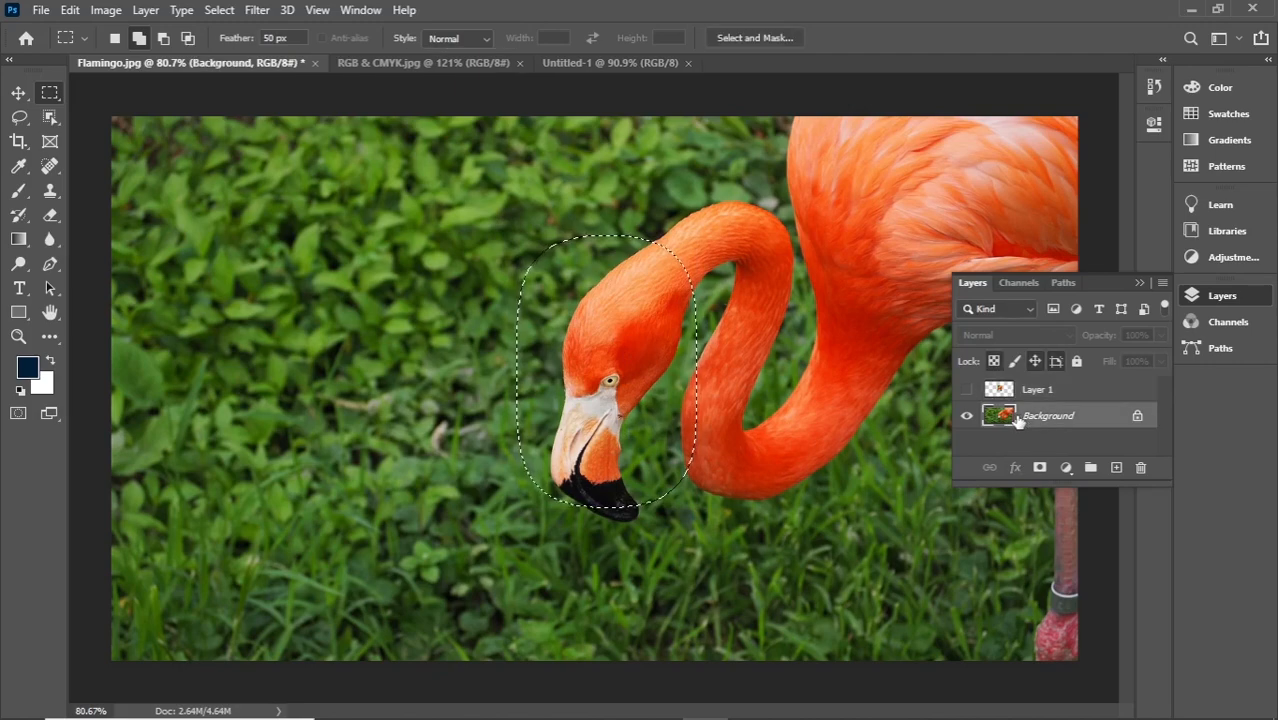
key("ctrl+j")
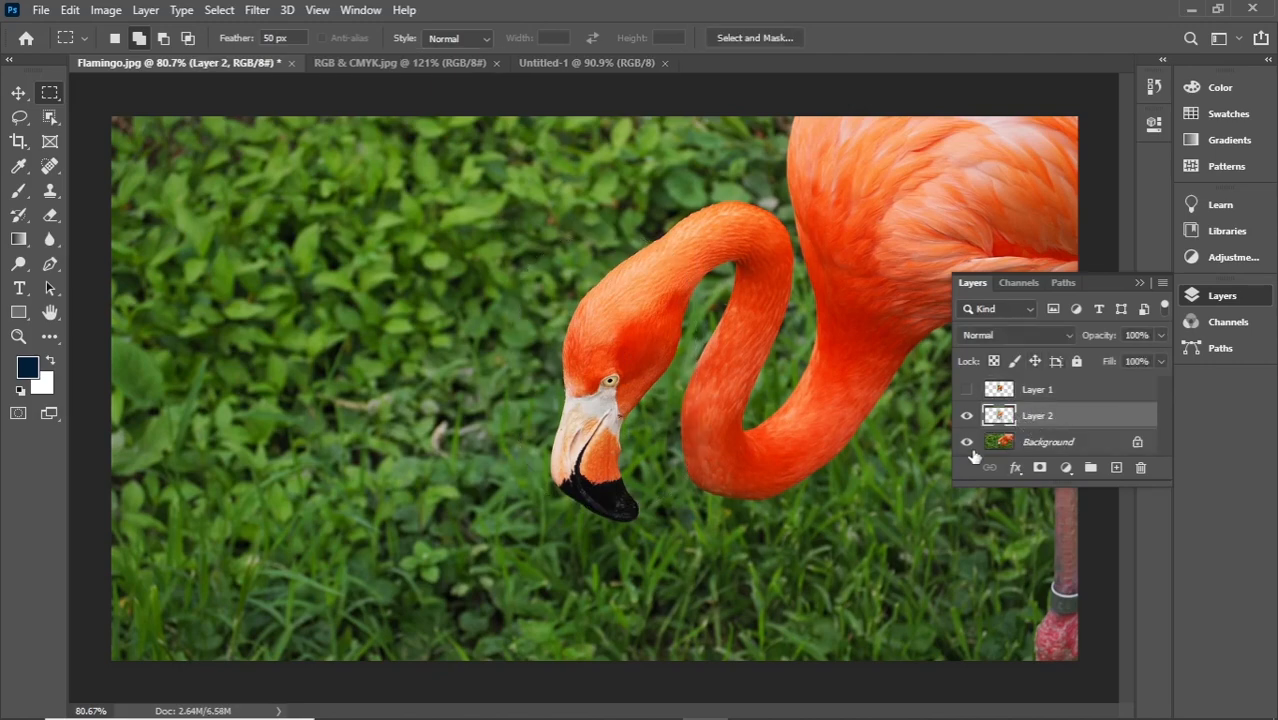
left_click(967, 442)
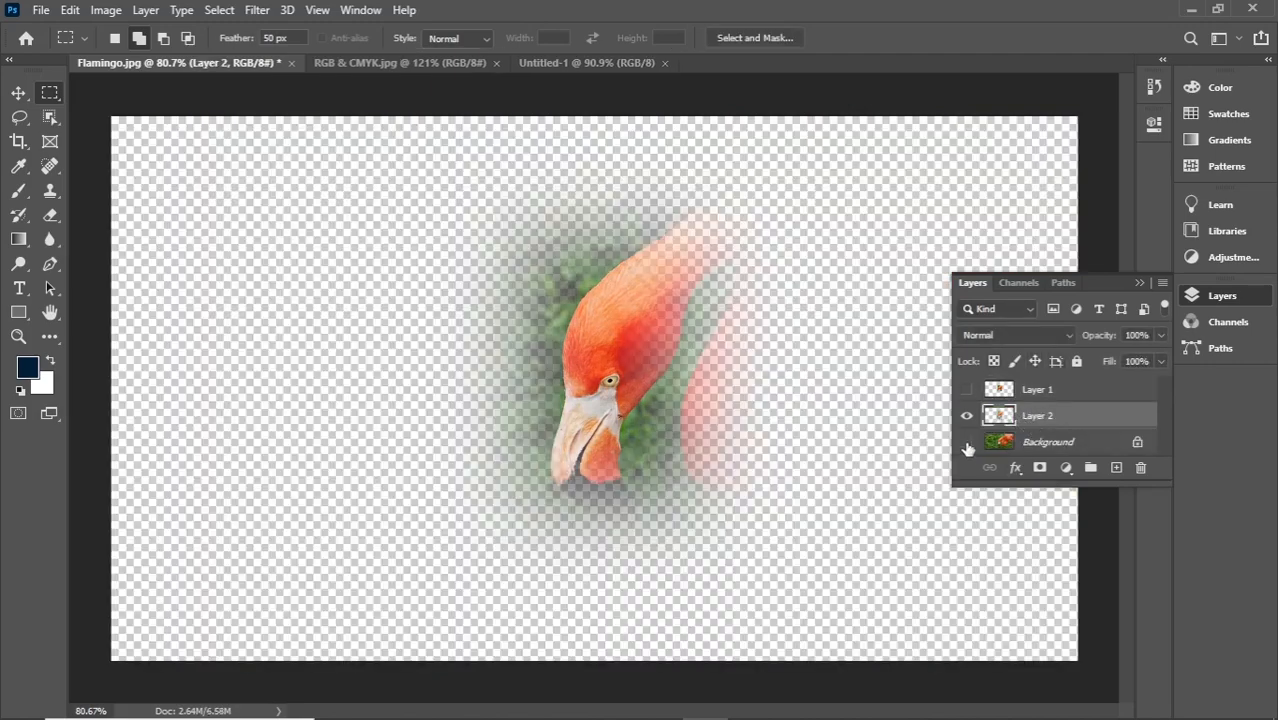
Step: Show Layer 1 and move the hard-edged head copy to the left of the feathered one for comparison
left_click(17, 93)
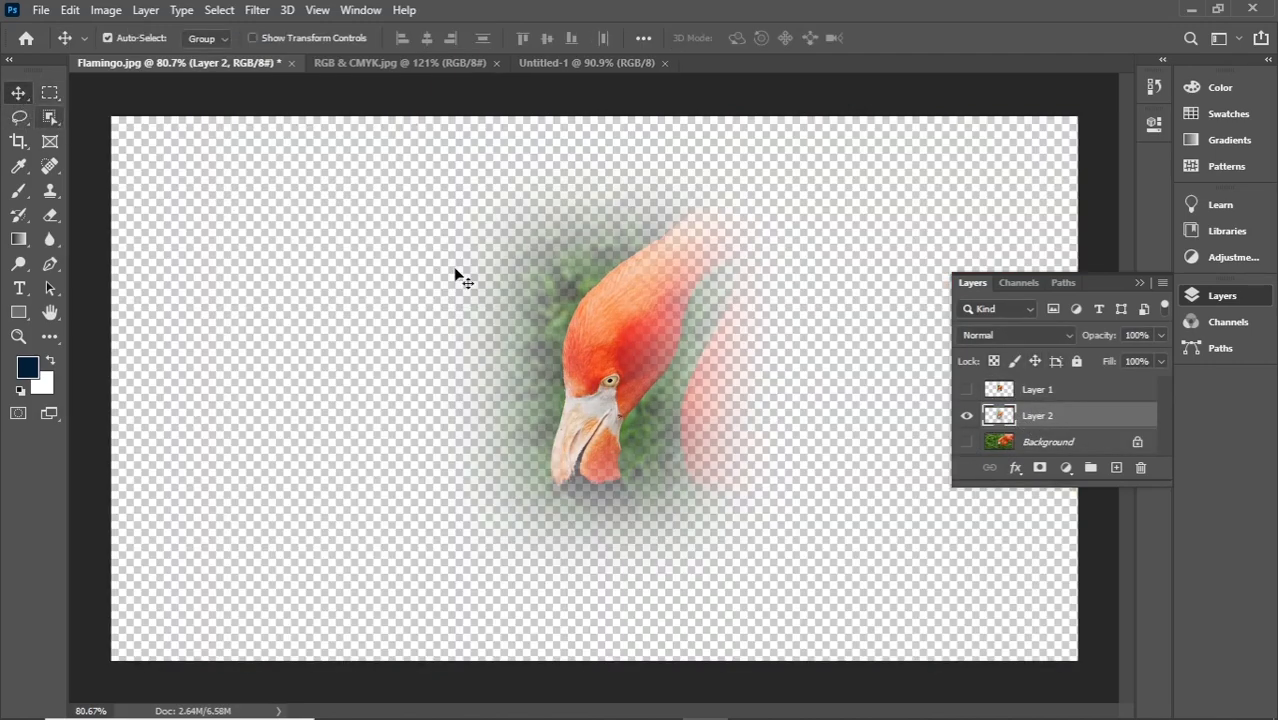
left_click(965, 390)
left_click_drag(638, 374, 362, 410)
left_click(441, 383)
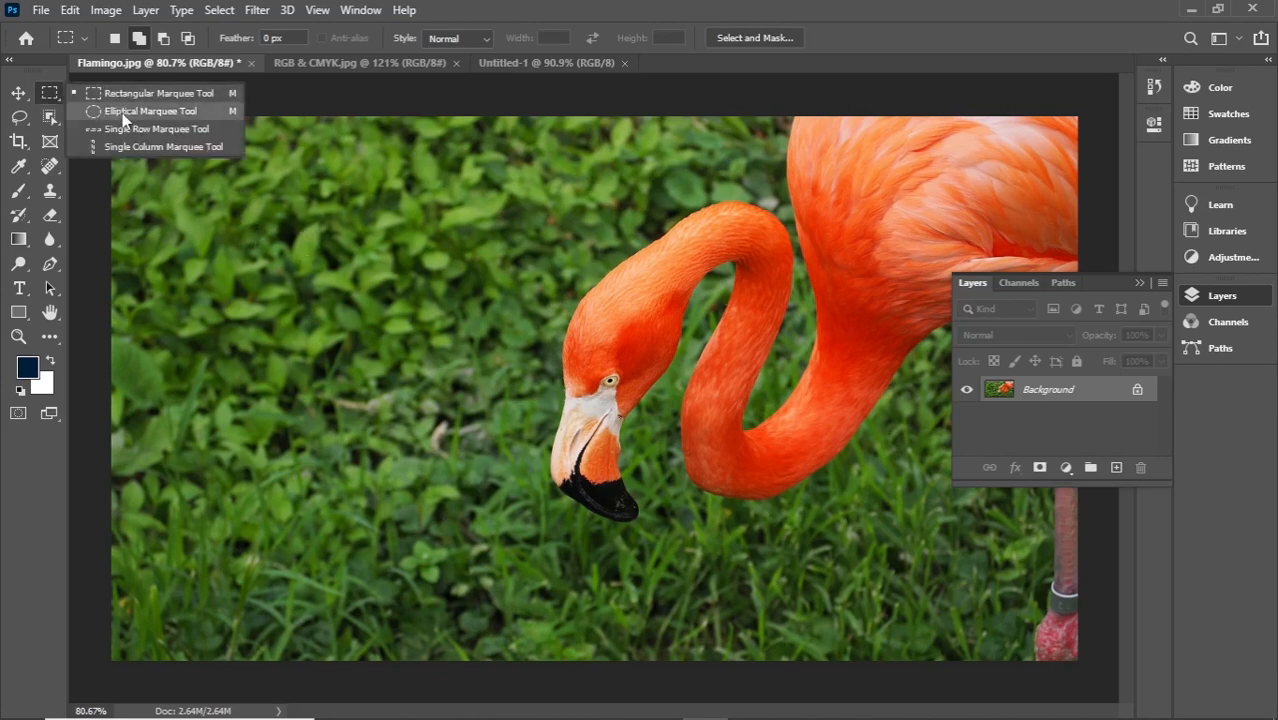
Step: Build a bear-face selection with the Elliptical Marquee: a large ellipse plus two added ears, minus ear holes, eyes and a nose
left_click(122, 113)
left_click_drag(218, 198, 533, 552)
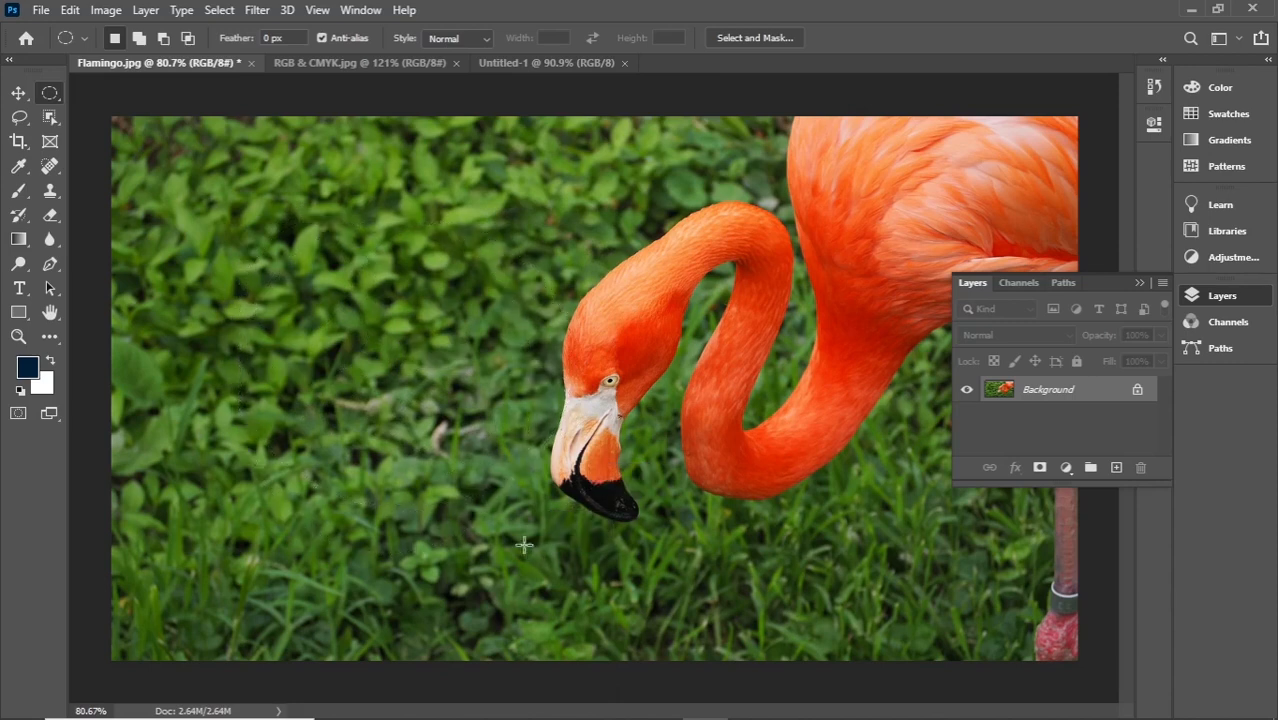
left_click(139, 38)
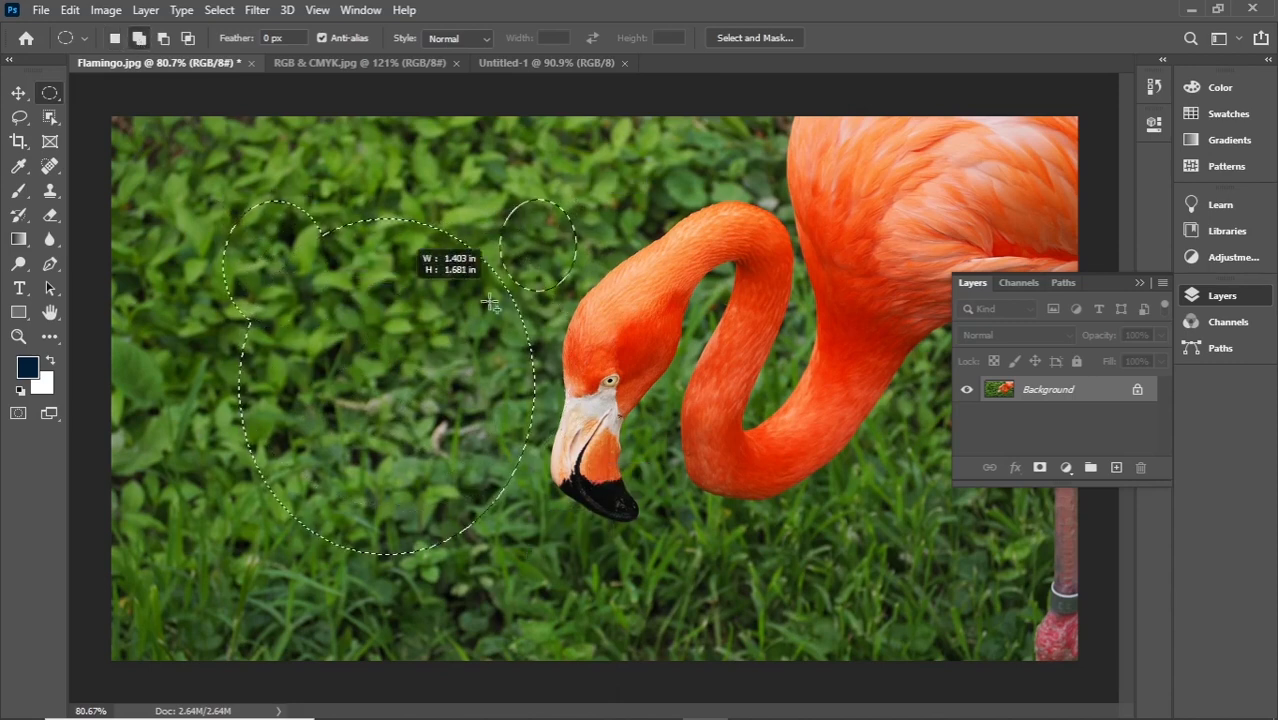
left_click(163, 38)
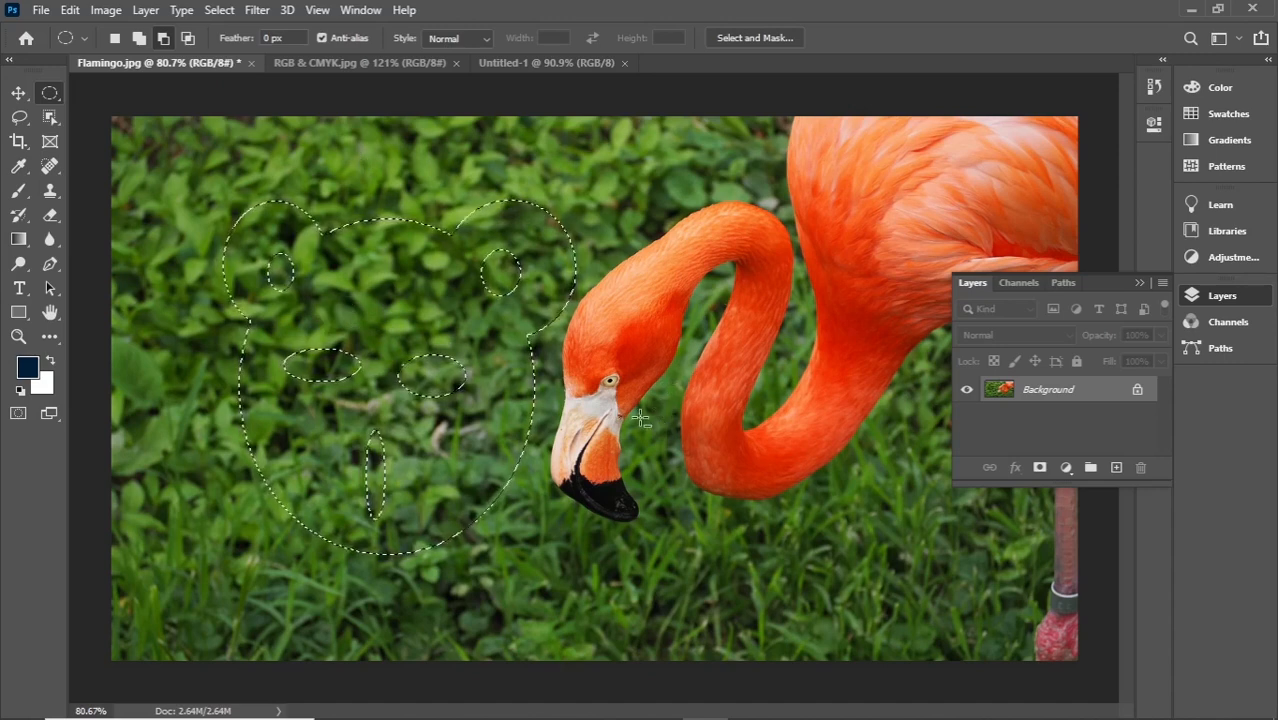
Step: Fill the bear-face selection with the white background colour, undo the fill, and clear the selection
scroll(331, 321, "up", 1)
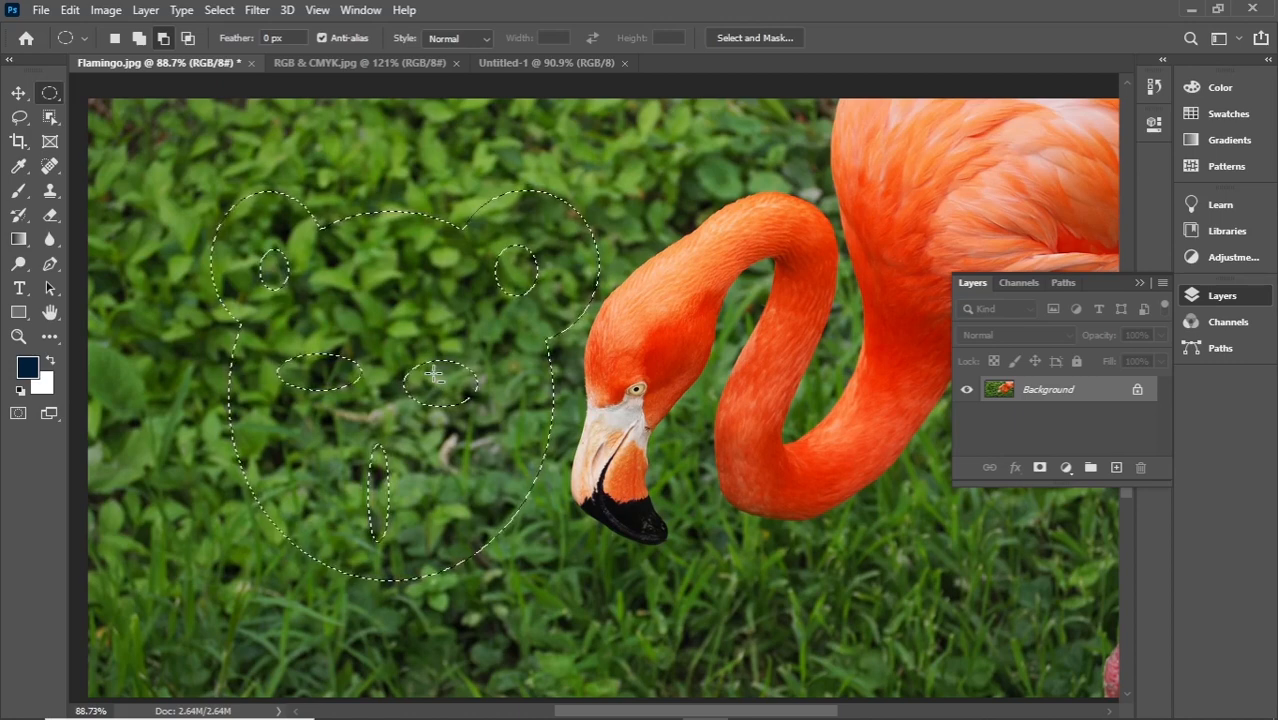
key("ctrl+BackSpace")
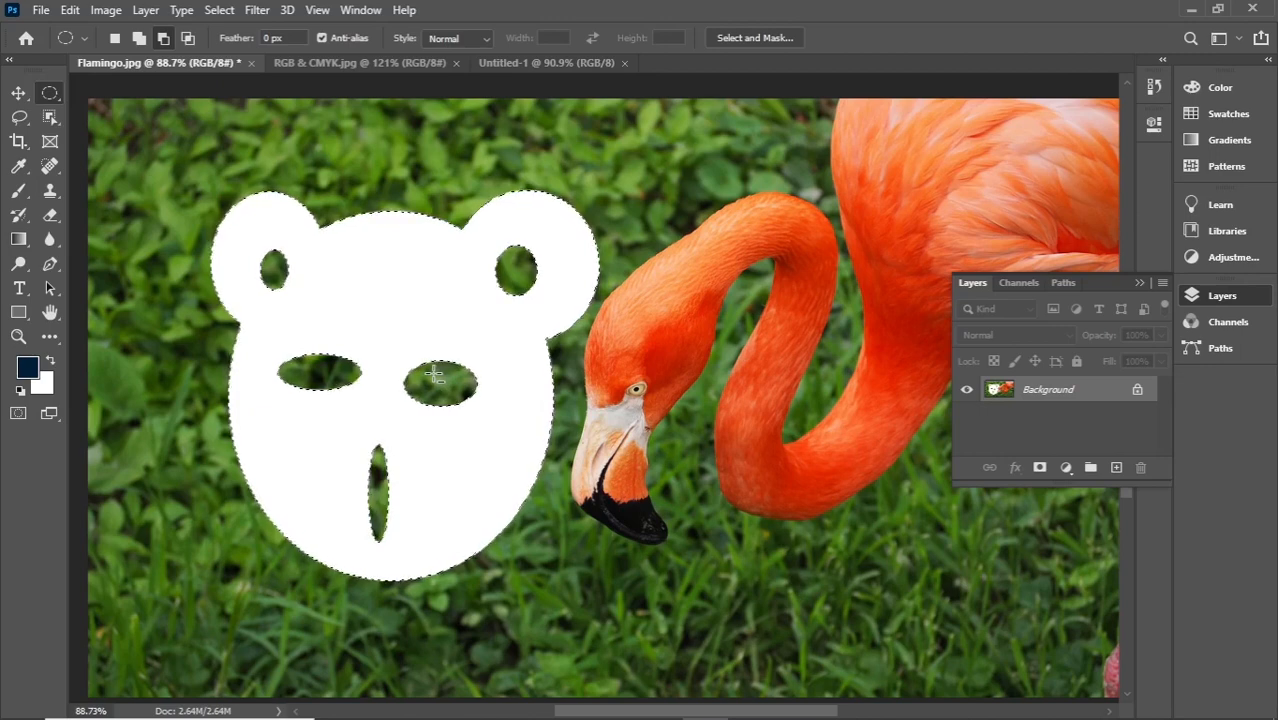
key("ctrl+z")
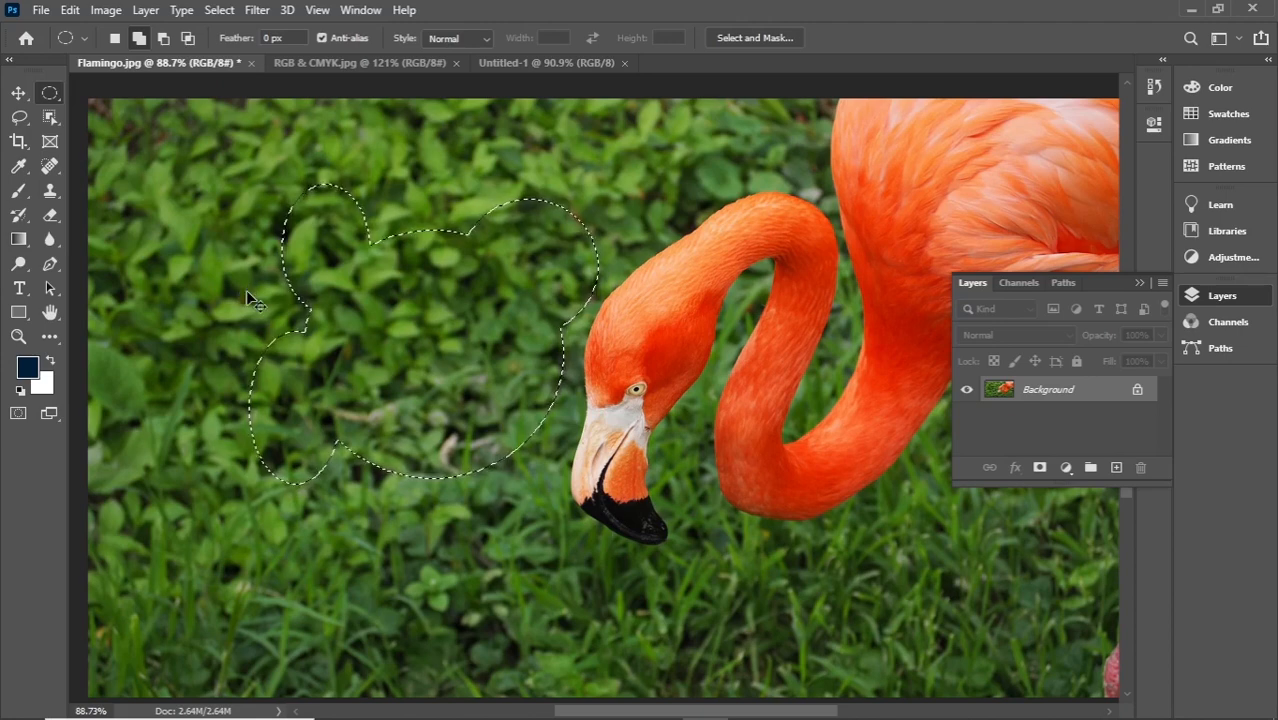
key("ctrl+d")
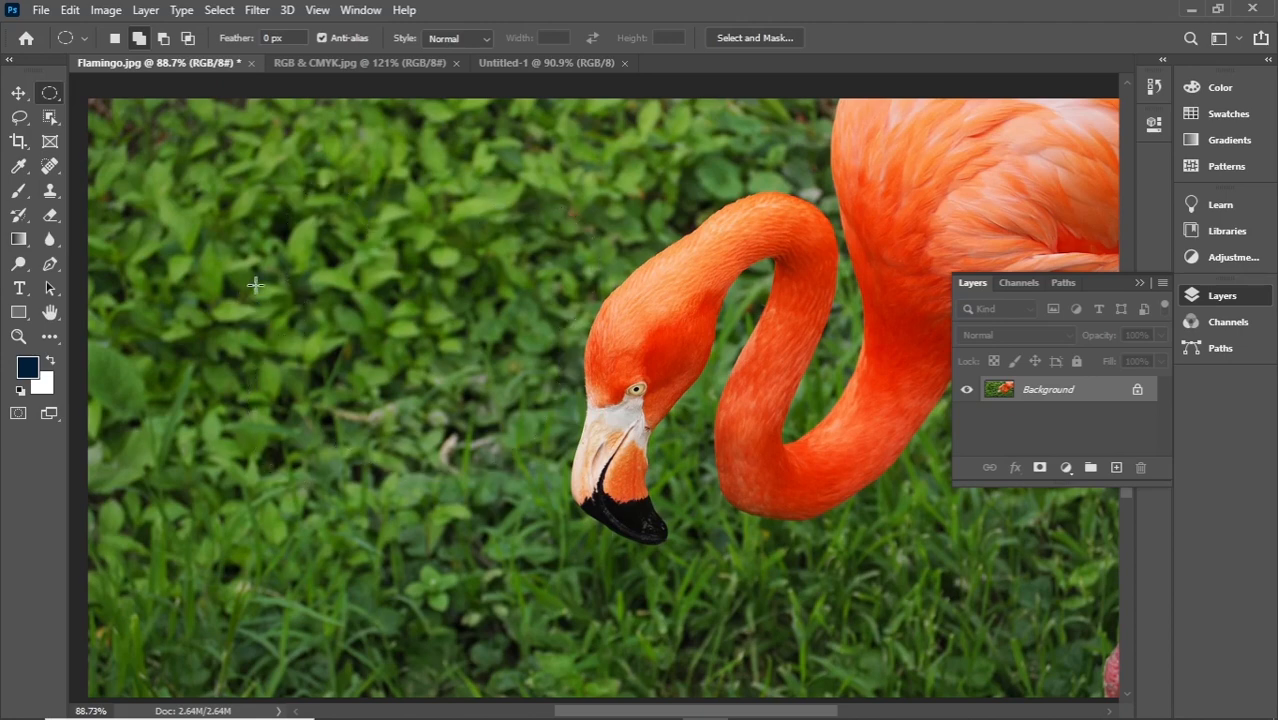
Step: Select six separate pixel rows across the flamingo image with the Single Row Marquee in Add to Selection mode
right_click(54, 93)
left_click(124, 138)
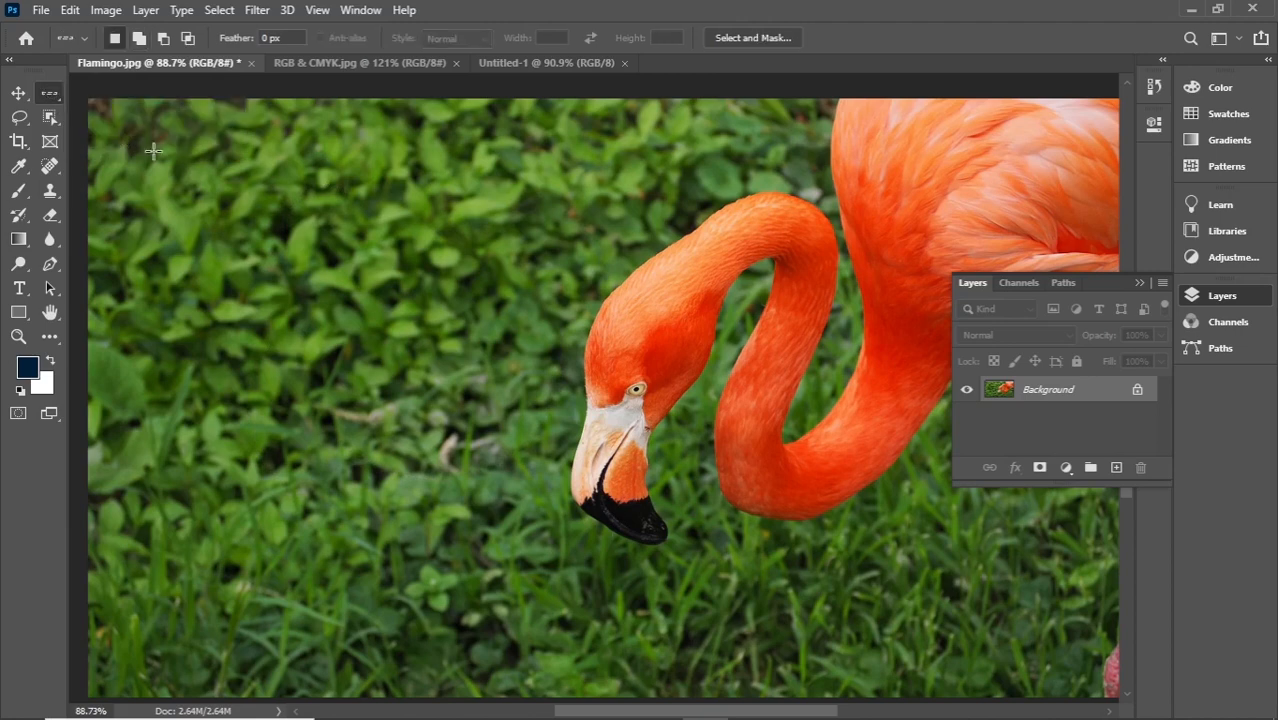
right_click(51, 94)
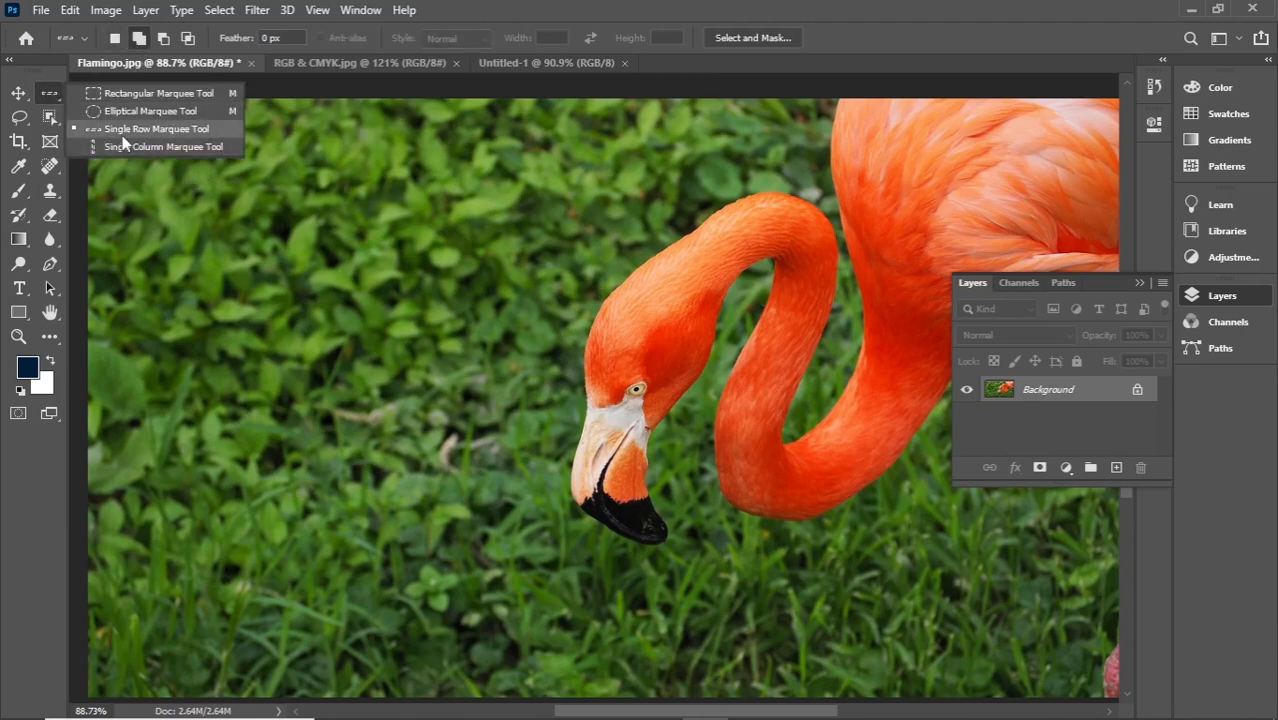
left_click(149, 132)
left_click(331, 254)
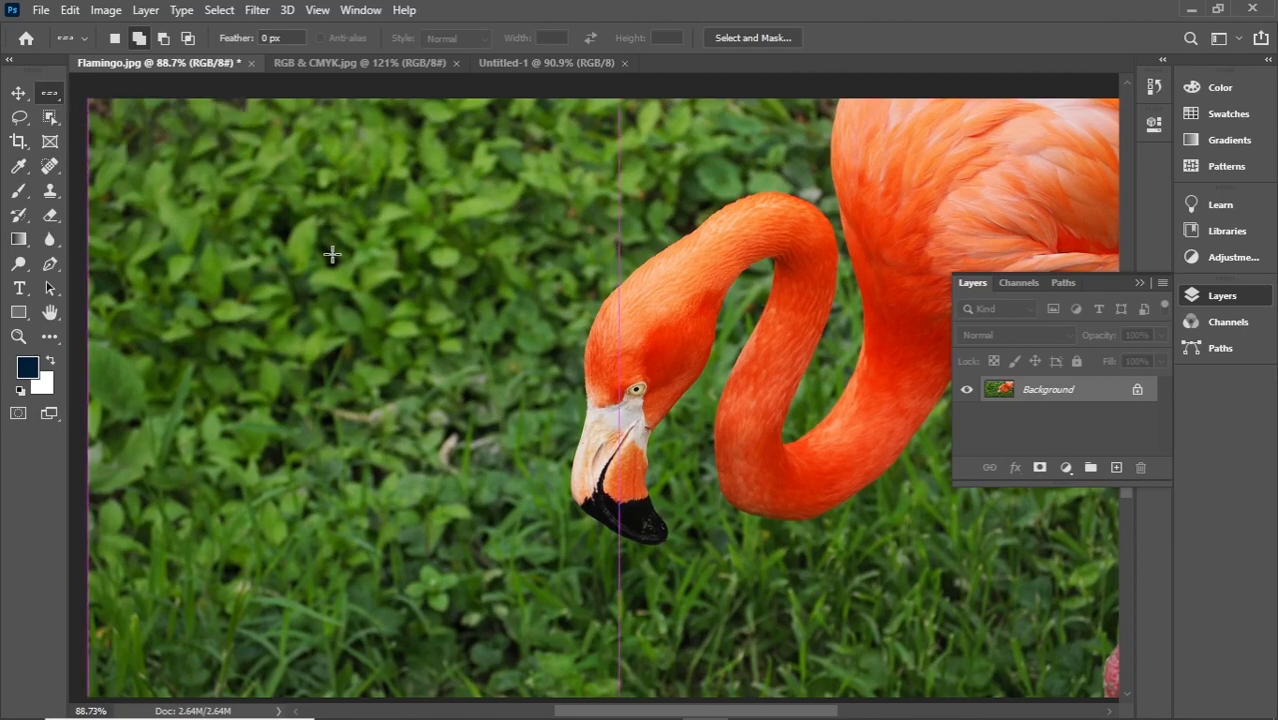
left_click(357, 298)
left_click(371, 348)
left_click(370, 400)
scroll(385, 359, "up", 5)
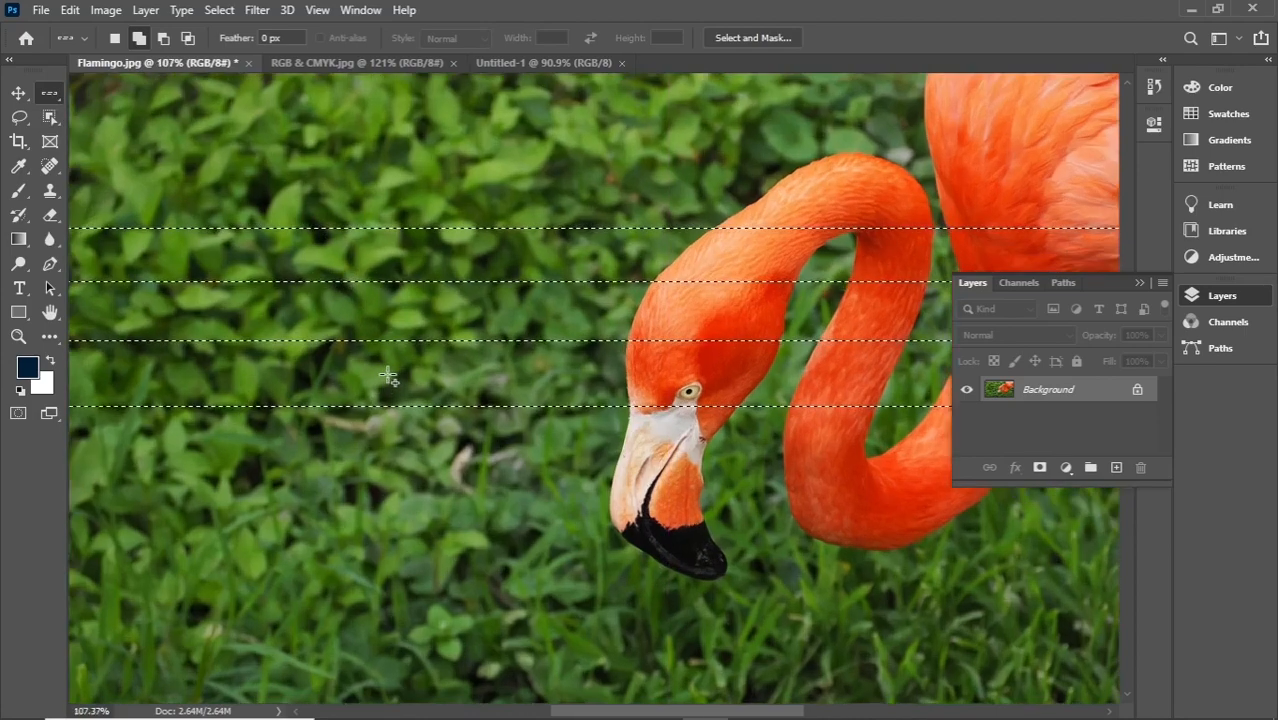
left_click(385, 299)
left_click(357, 315)
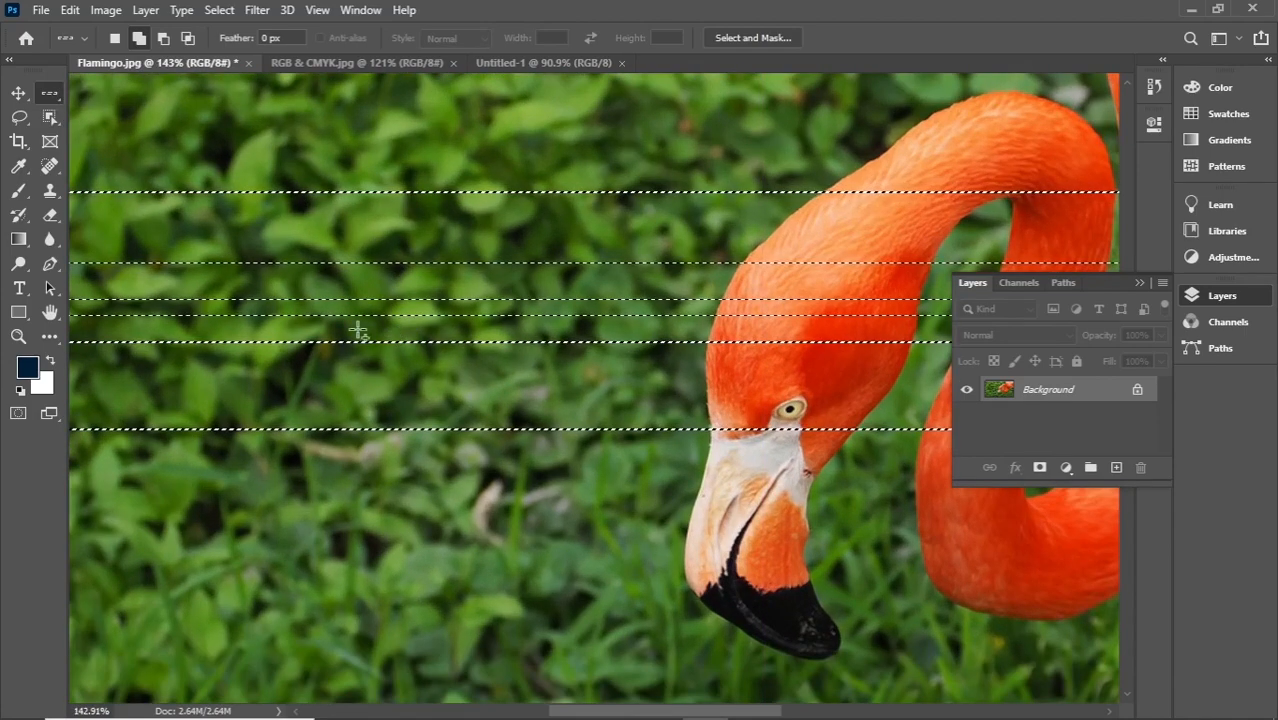
Step: Replace the row selections with one Single Column Marquee selection in the foliage just left of the flamingo's head
left_click(53, 89)
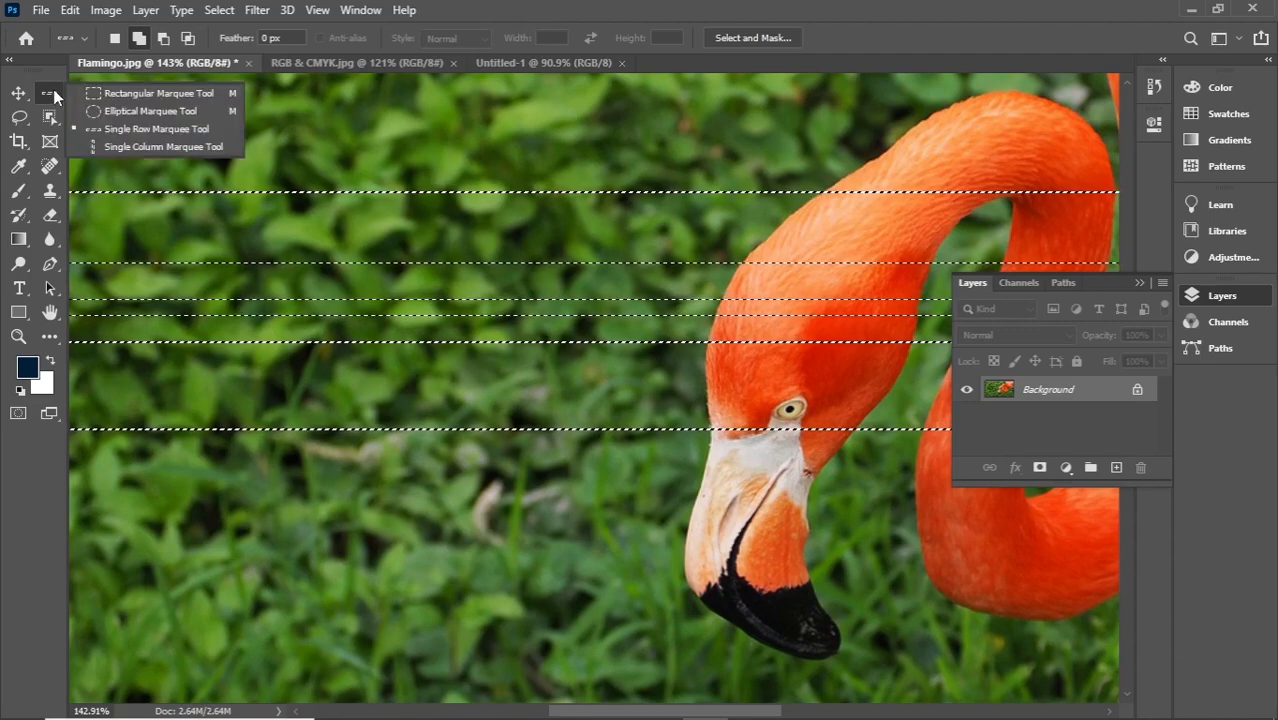
left_click(119, 147)
left_click(222, 160)
left_click_drag(362, 157, 624, 177)
scroll(458, 218, "down", 1)
scroll(458, 218, "up", 1)
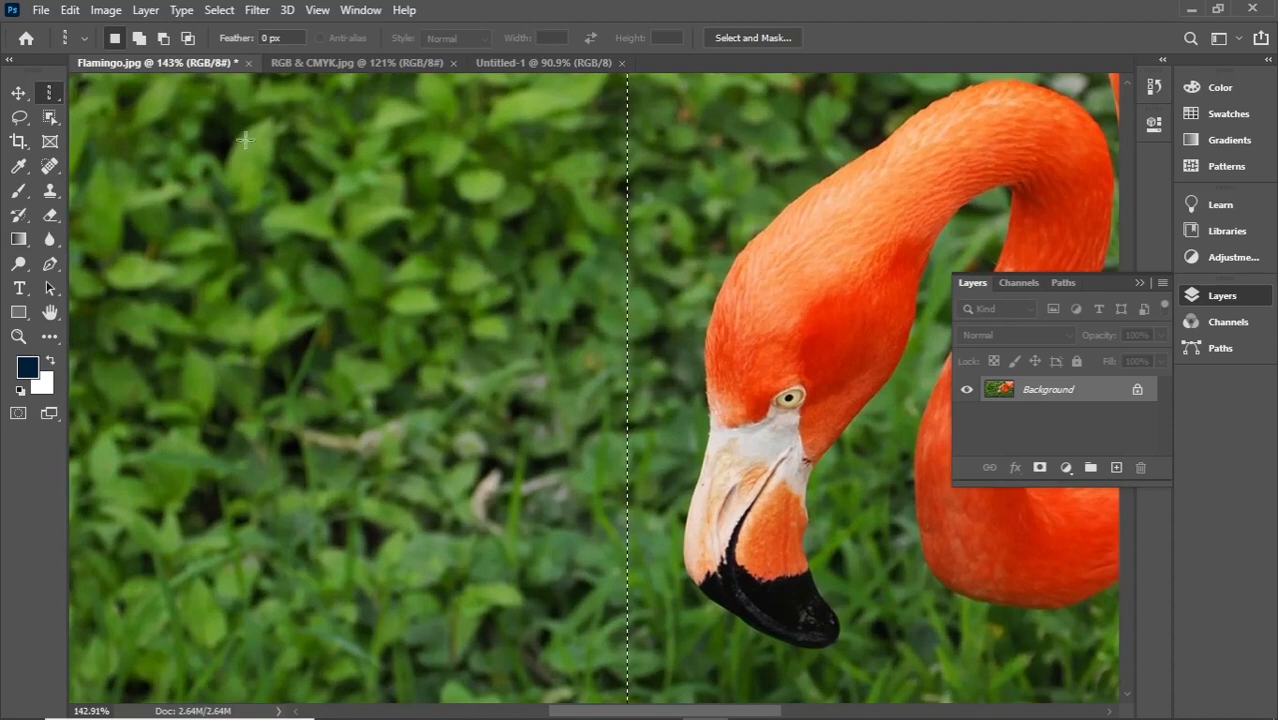
Step: Add four more single-column selections across the foliage to the left of the first column
left_click(139, 38)
left_click(270, 150)
left_click(426, 190)
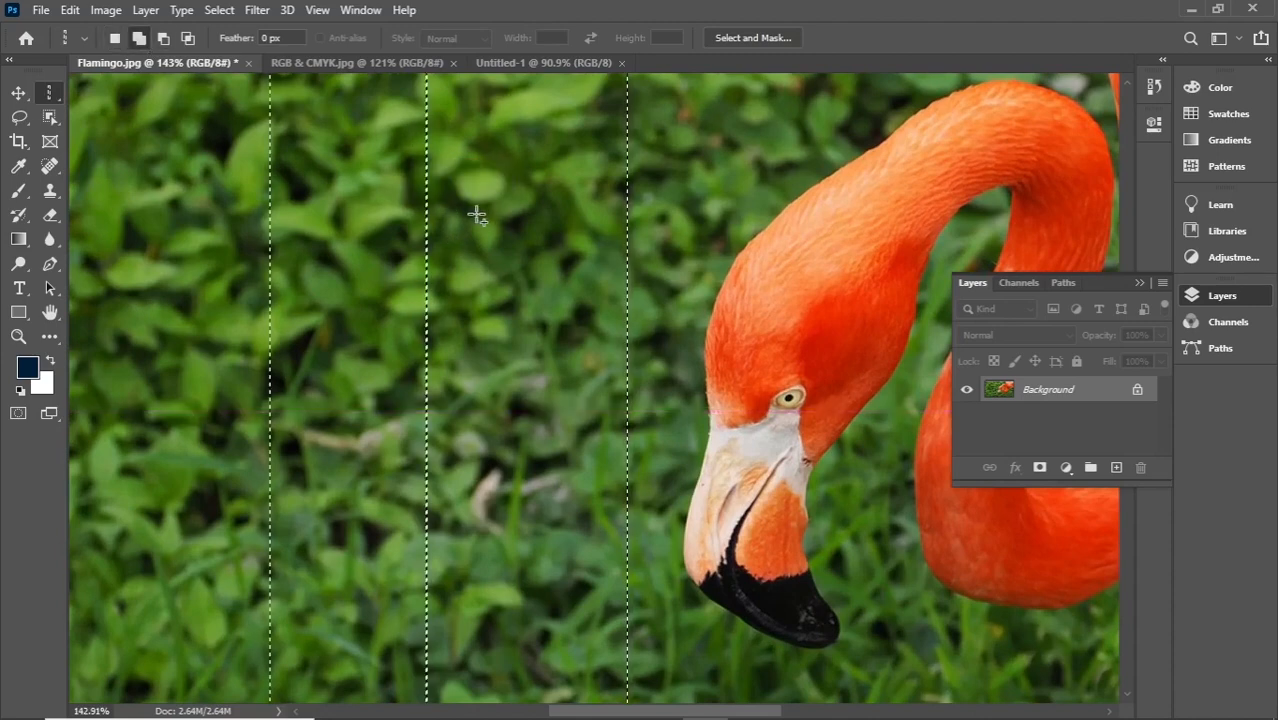
left_click(506, 230)
left_click(386, 248)
Step: Add five Single Row Marquee selections across the existing columns to form a grid over the image
right_click(51, 100)
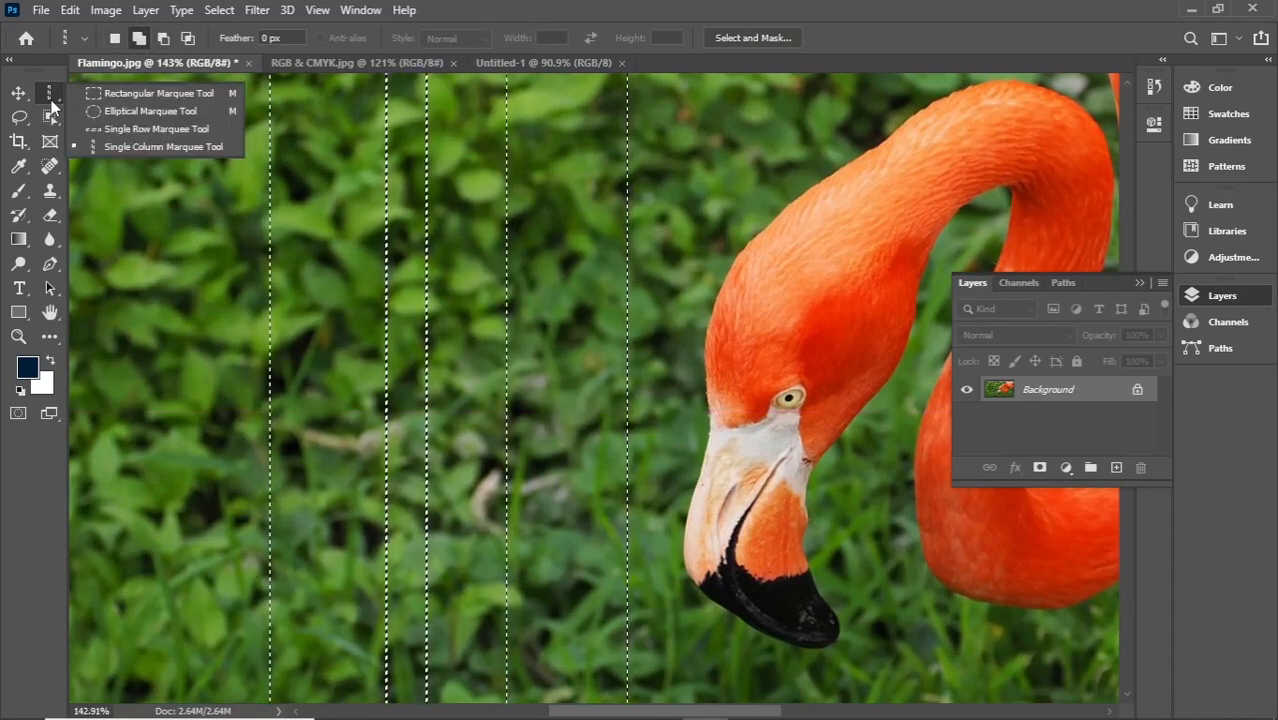
left_click(107, 130)
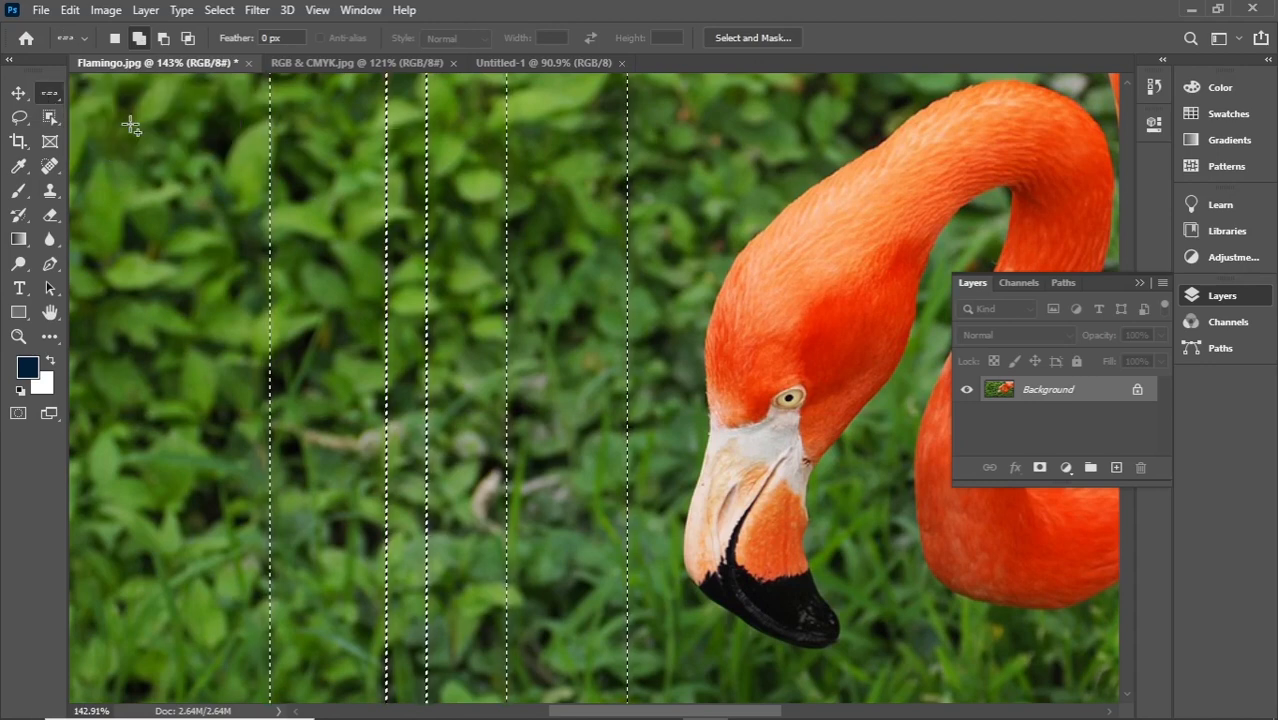
left_click(214, 207)
left_click(235, 303)
left_click(423, 468)
left_click(560, 552)
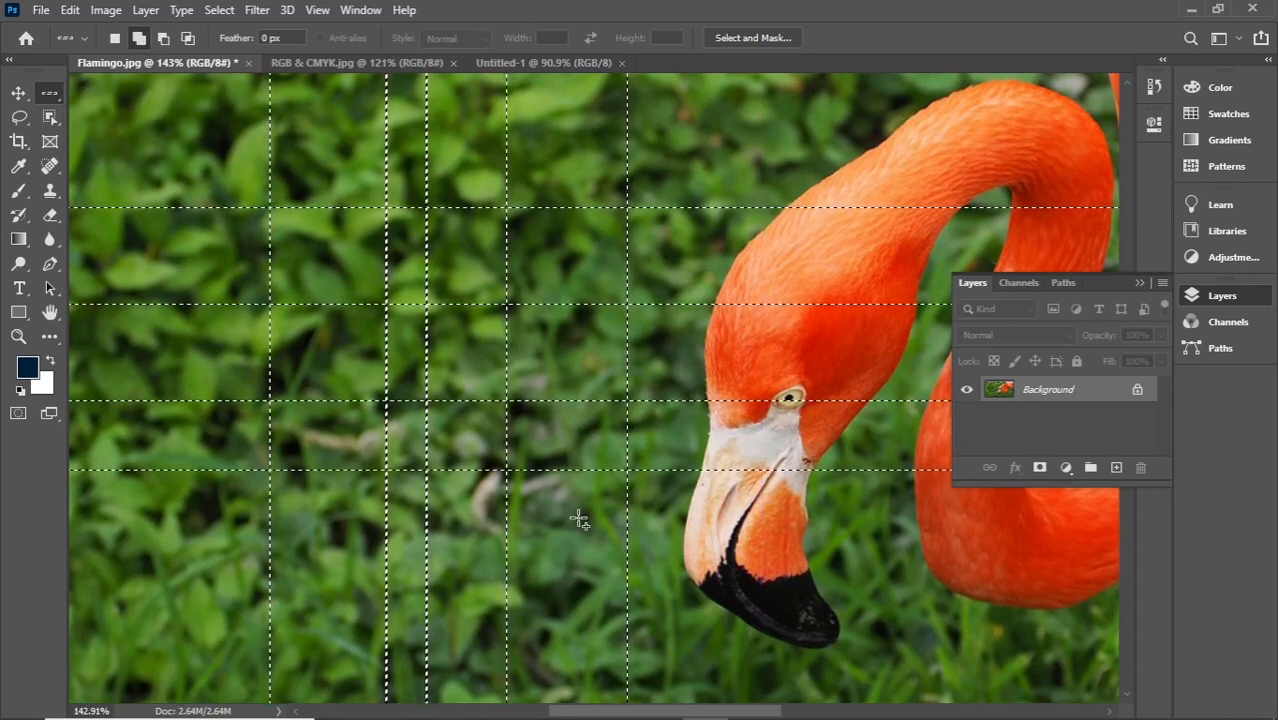
left_click(408, 398)
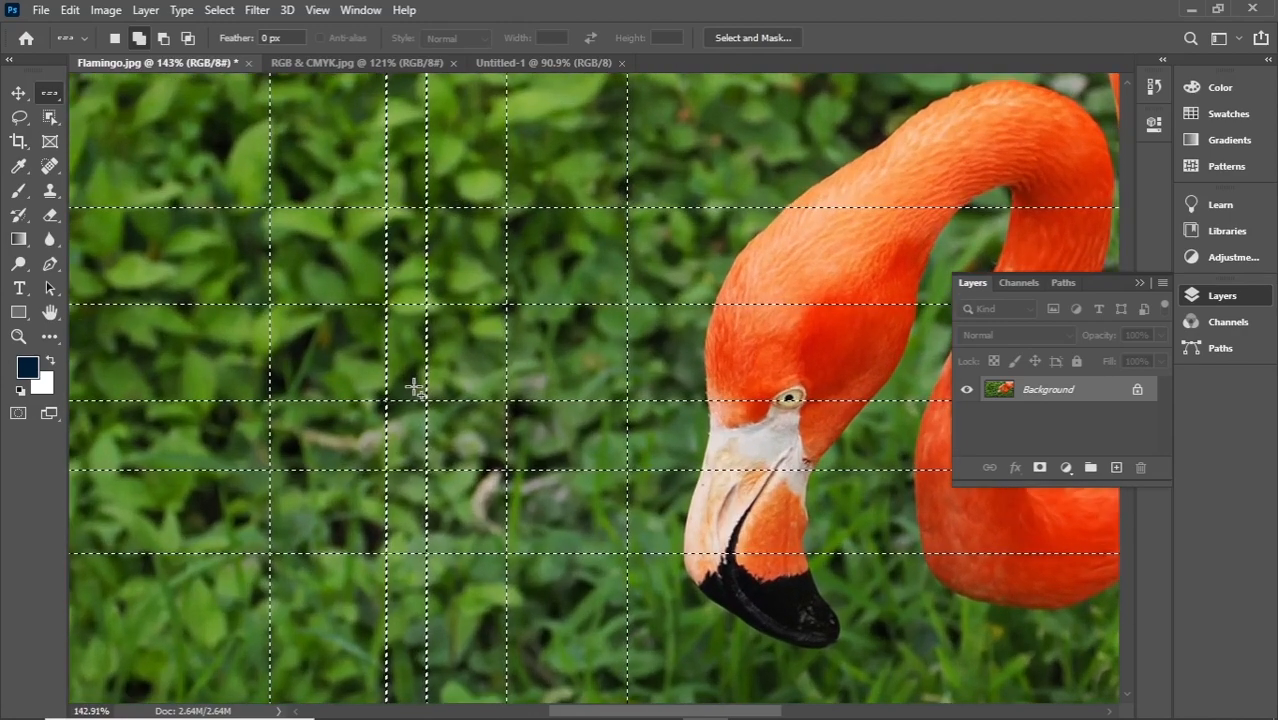